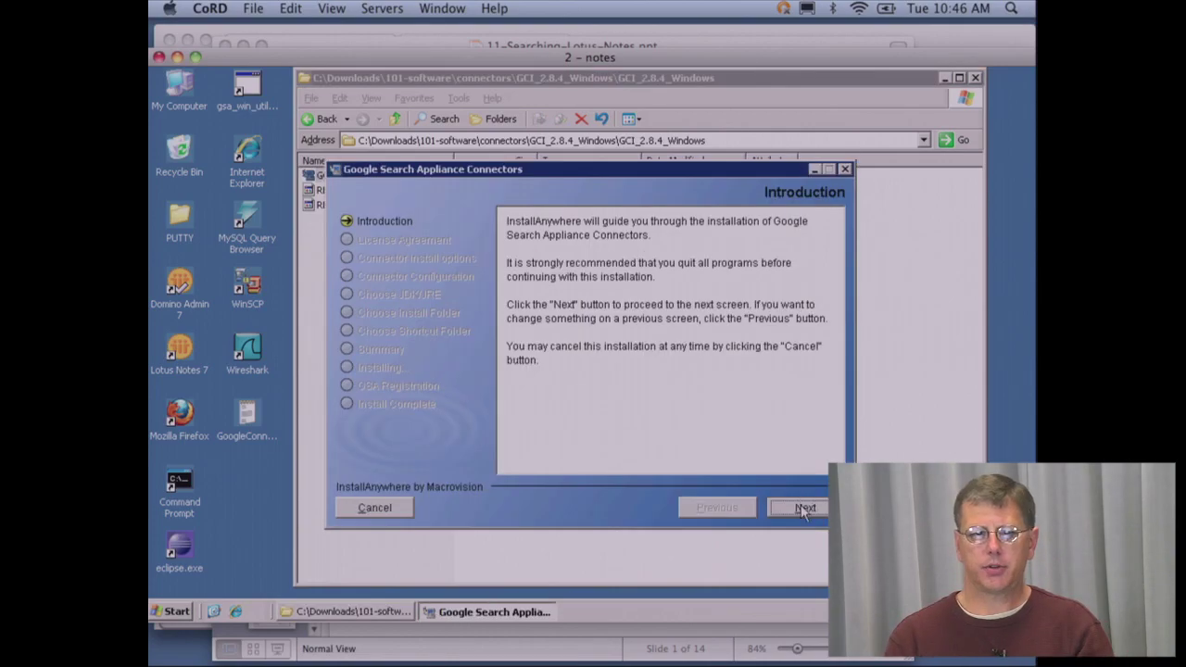
- Accept the licence agreement and choose the GSA Connector for Lotus Notes as the connector type
left_click(800, 506)
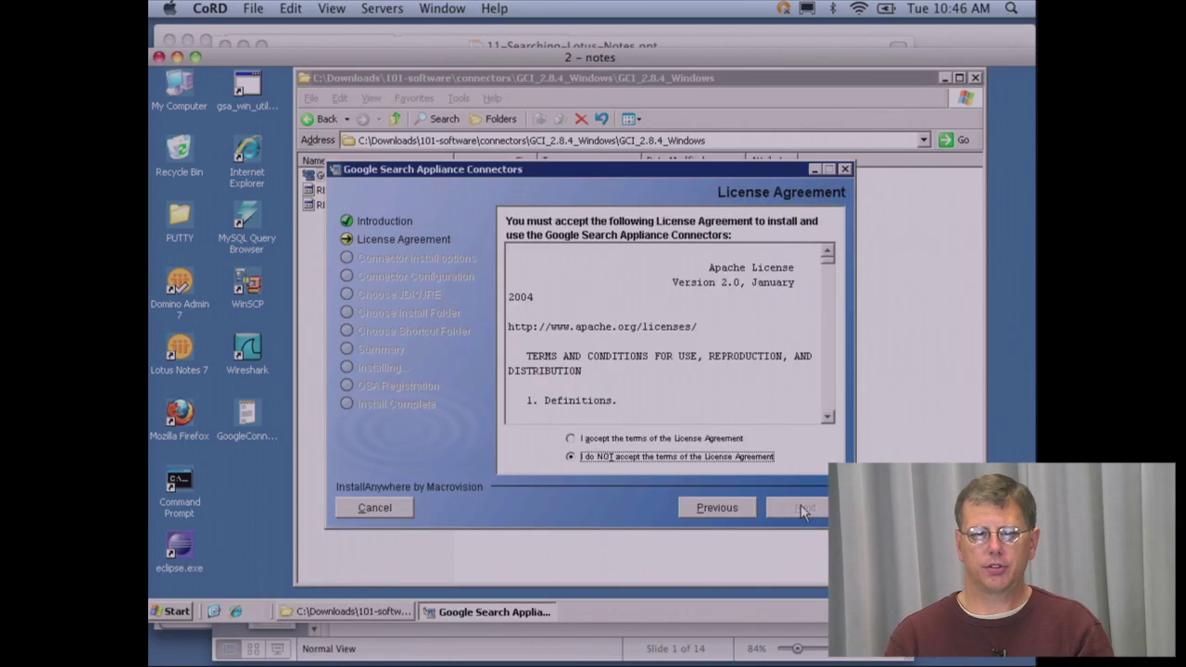
left_click(574, 438)
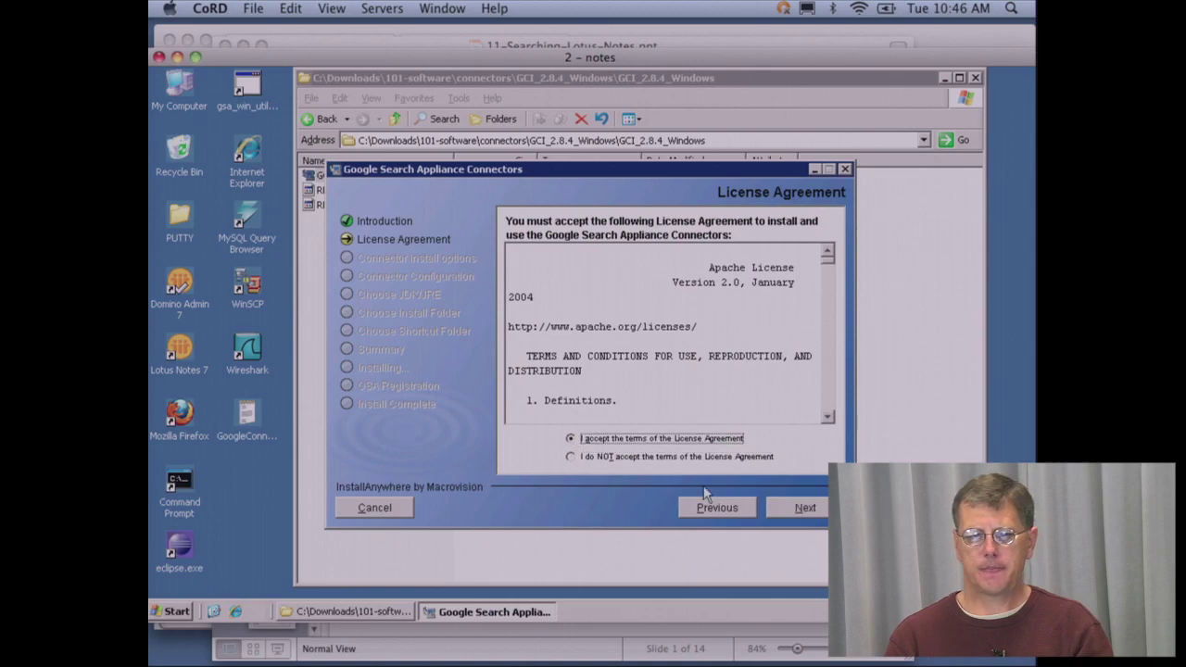
left_click(772, 509)
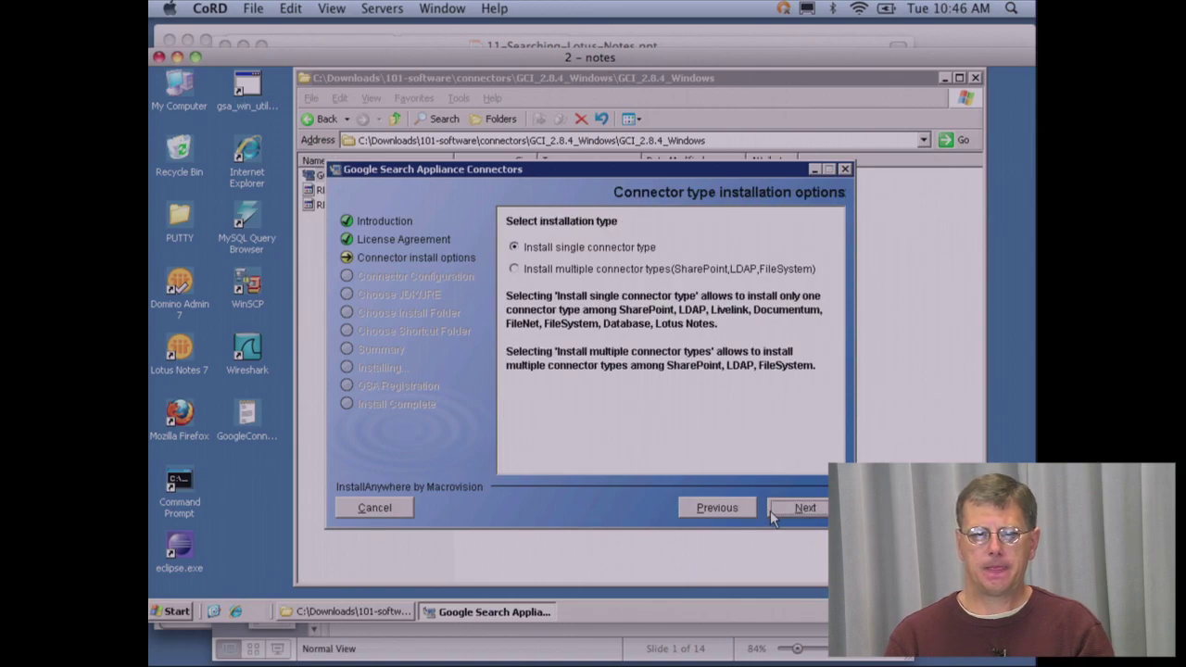
left_click(799, 509)
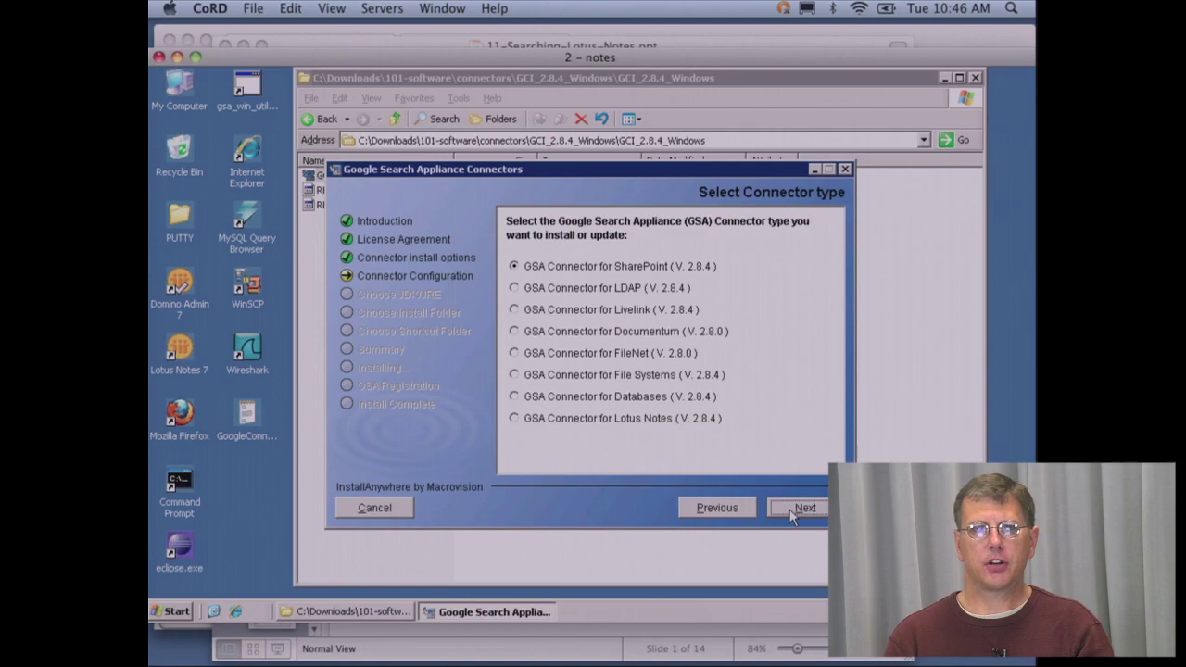
left_click(516, 418)
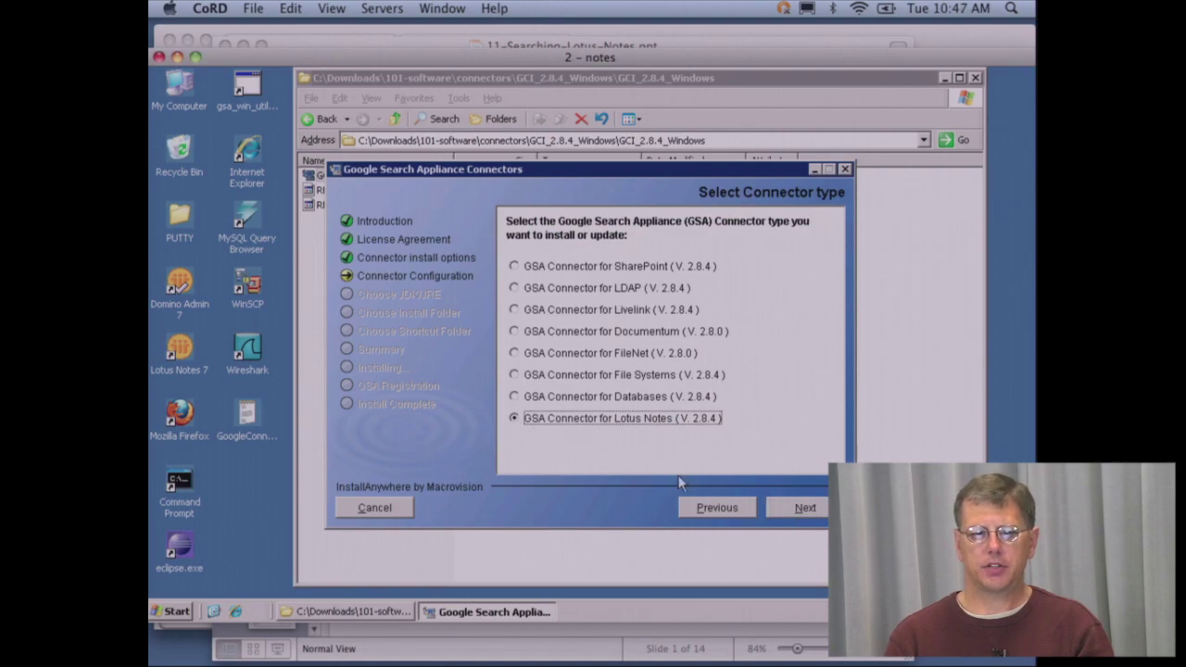
left_click(780, 506)
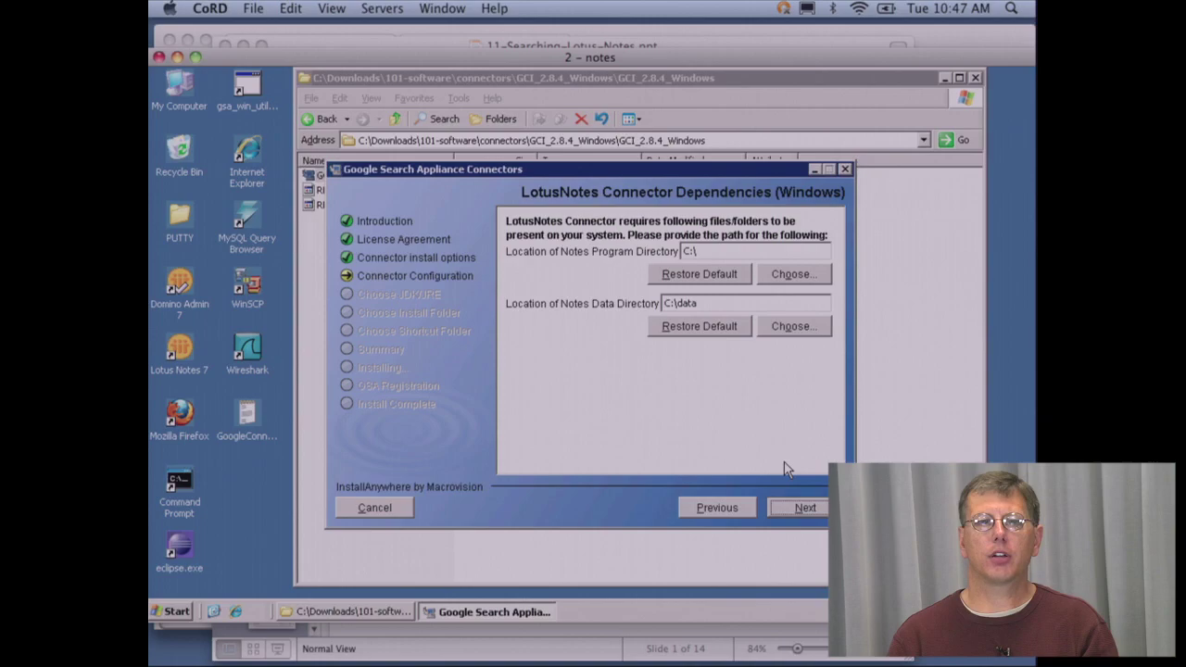
- Set the Notes data directory to the data folder under Lotus Notes
left_click(795, 275)
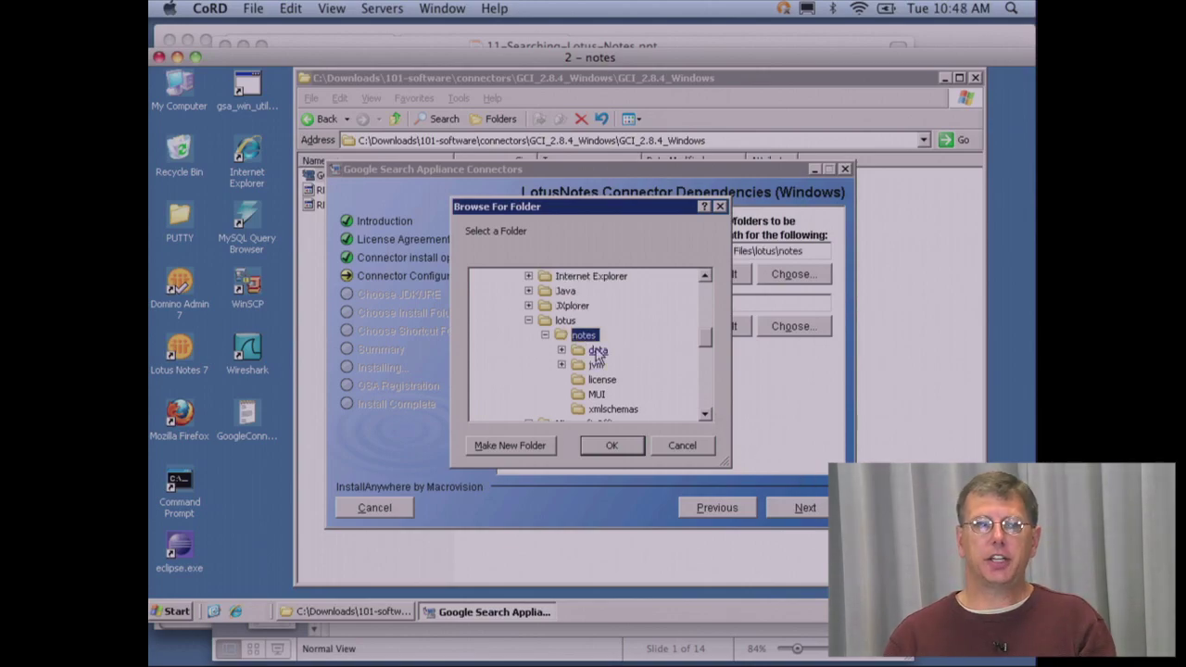
double_click(598, 352)
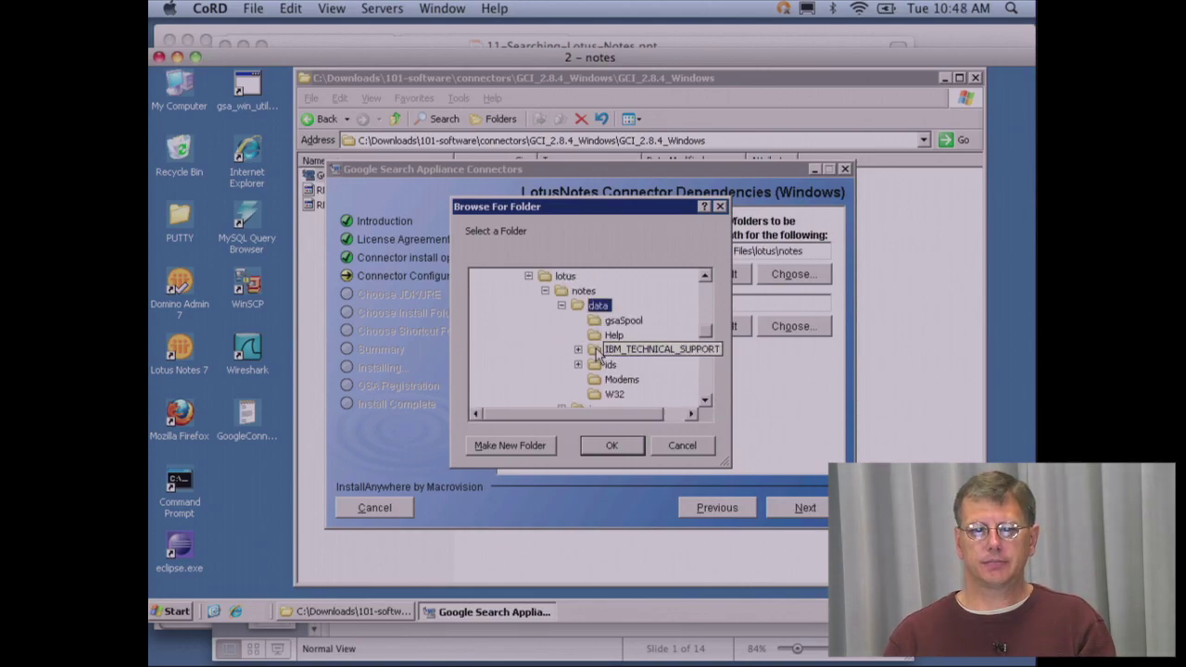
left_click(617, 447)
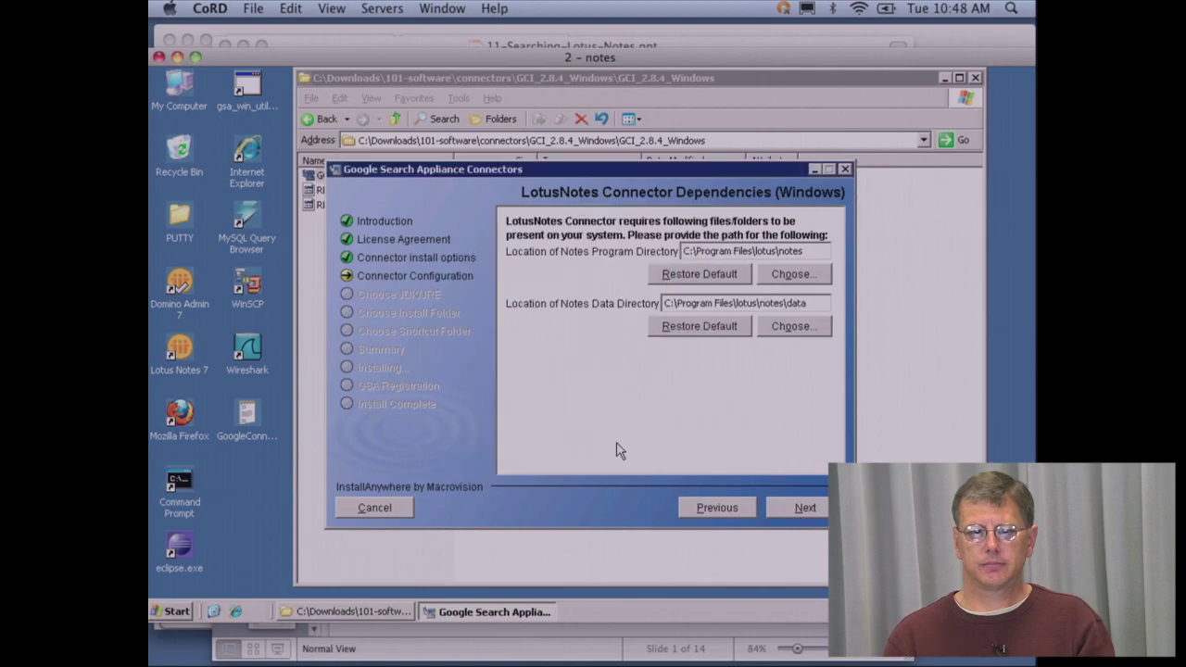
left_click(738, 510)
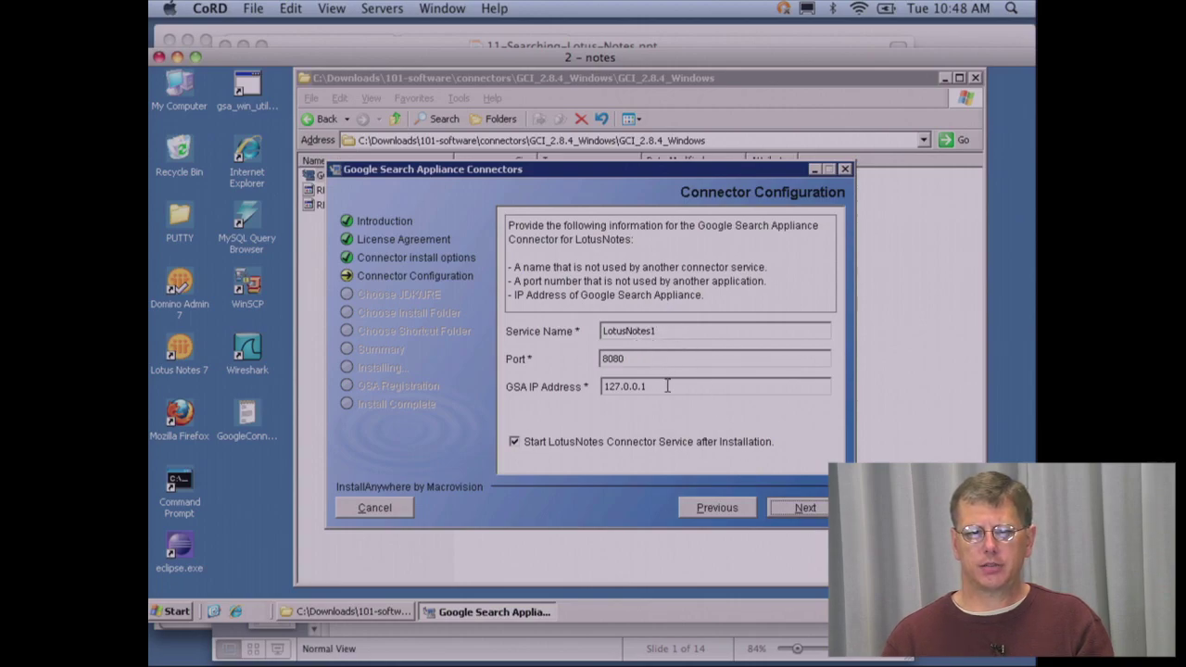
- Change the GSA IP address to 192.1 and install with the default Java runtime, folder and shortcuts
left_click_drag(666, 387, 581, 389)
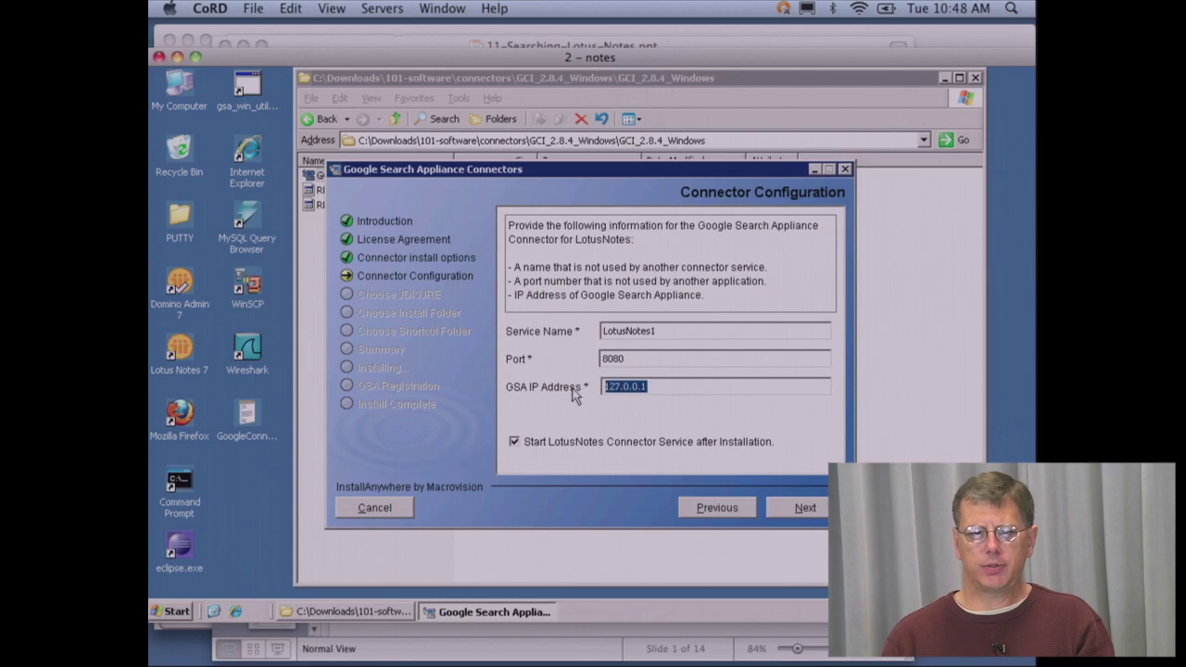
type("192")
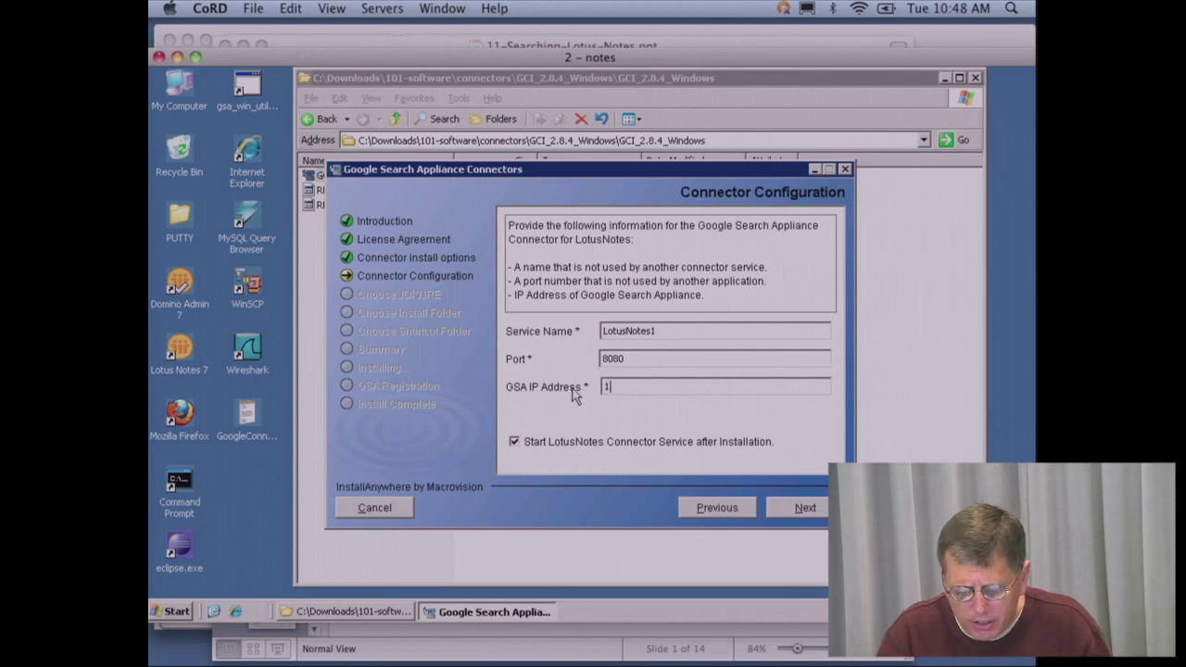
type(".1")
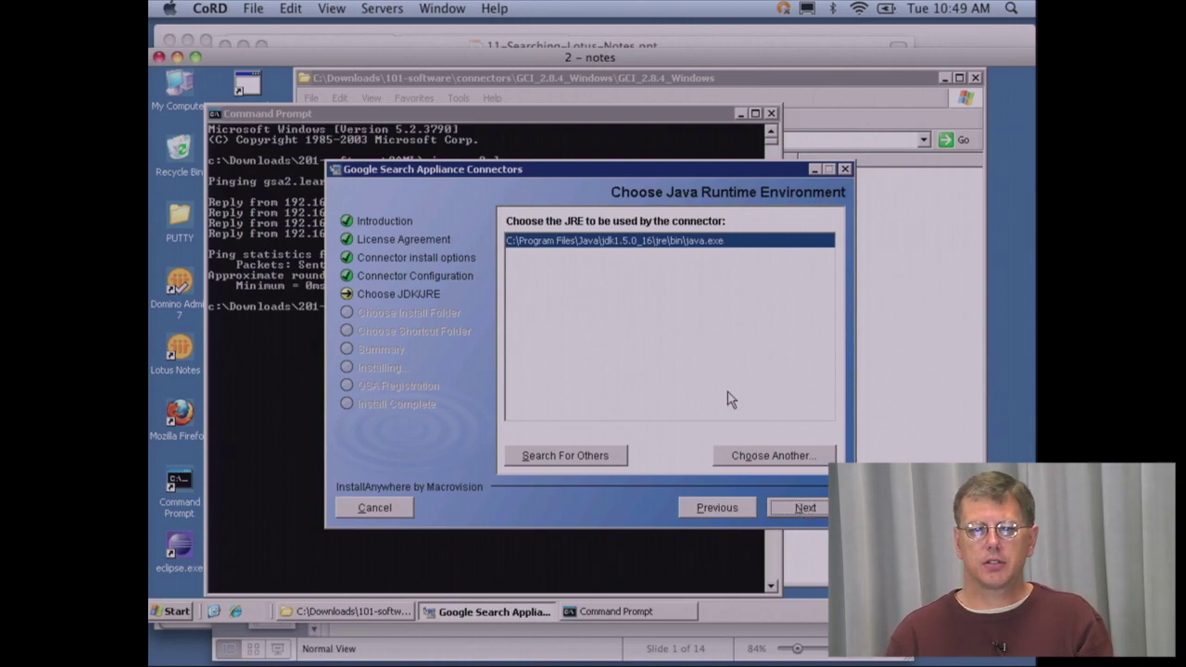
left_click(741, 457)
left_click(806, 508)
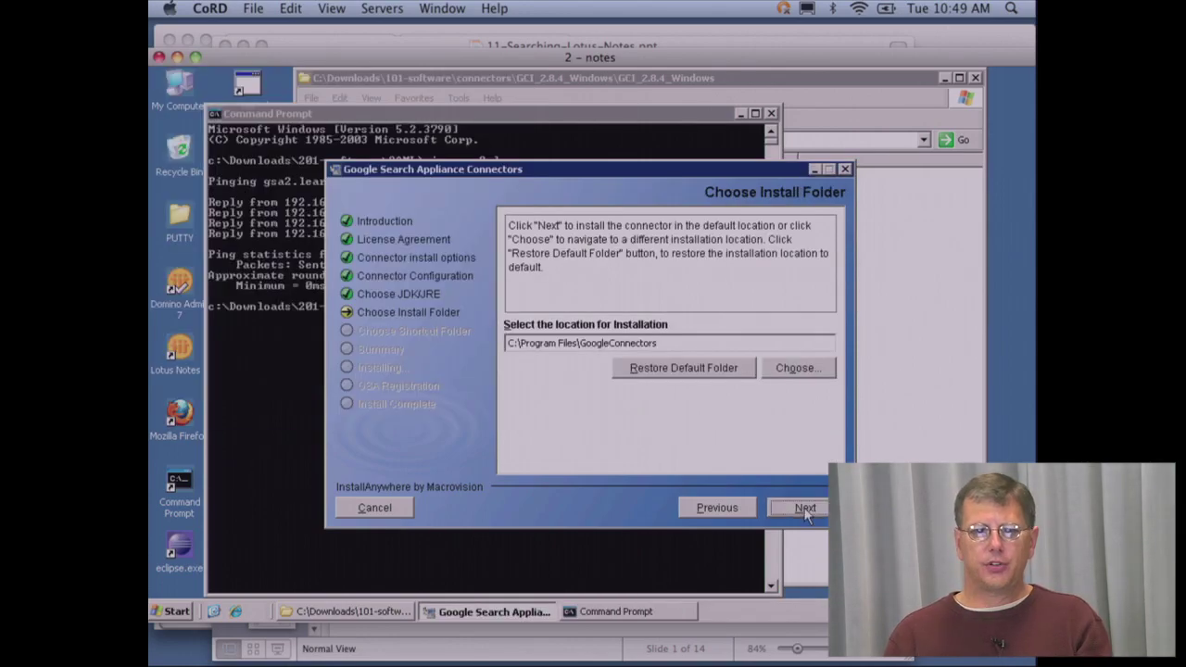
left_click(806, 509)
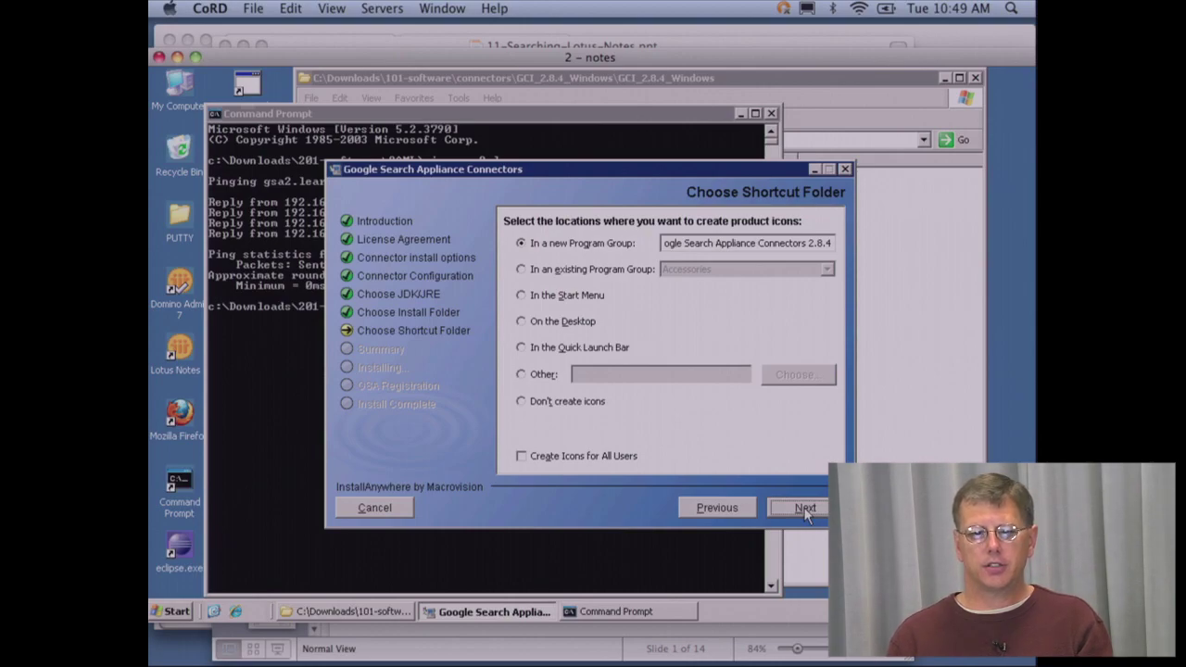
left_click(804, 508)
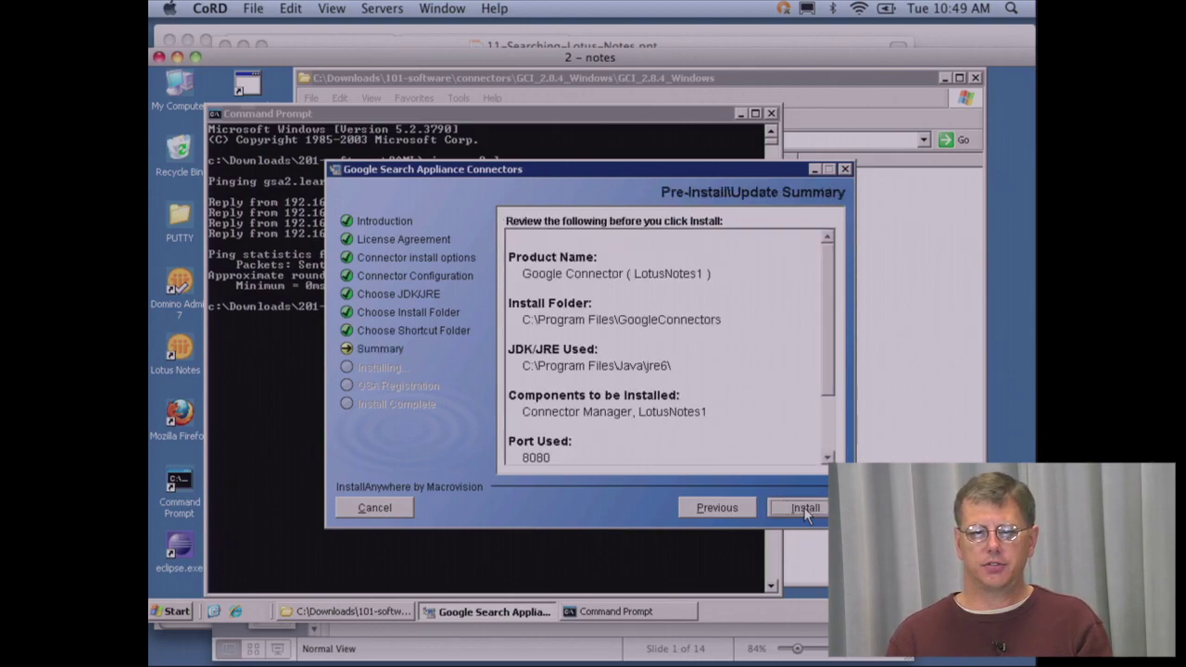
left_click(805, 509)
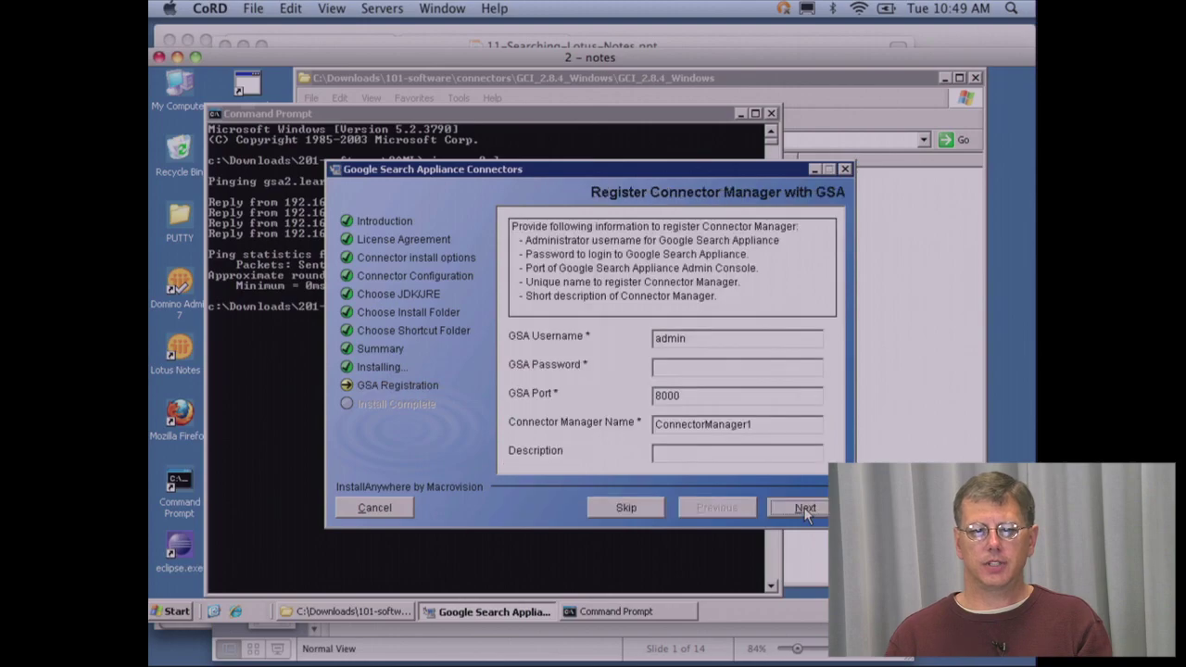
- Enter the GSA username and password, rename the manager to ConnectorManager-Lotus2, and finish the install
right_click(687, 341)
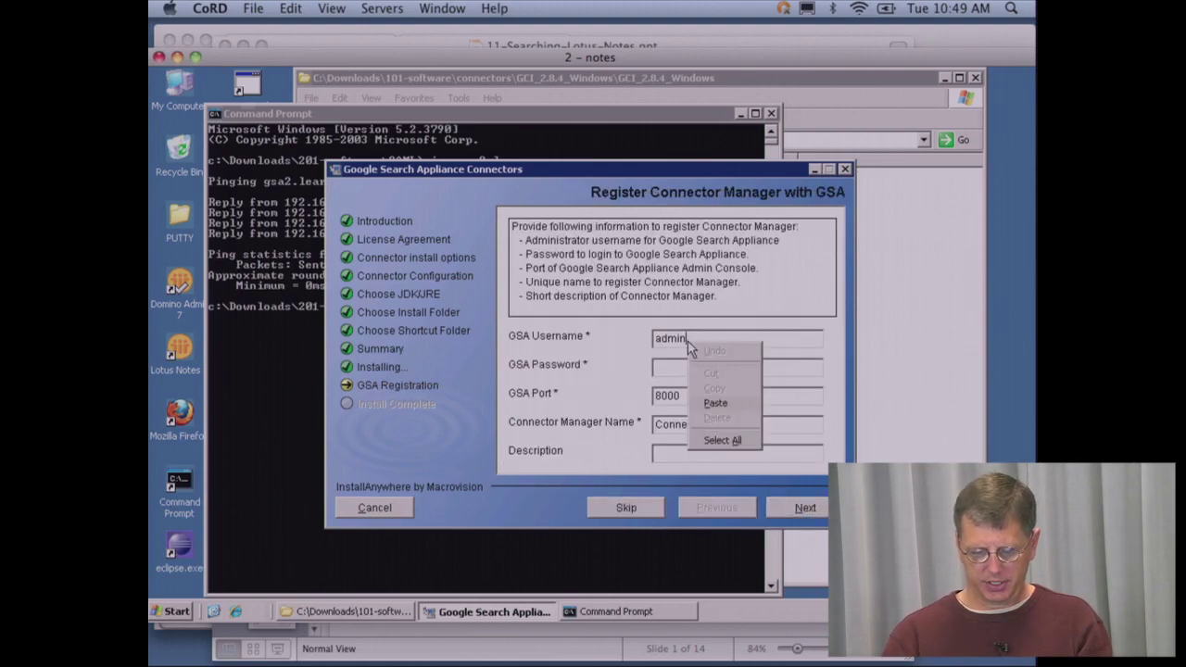
left_click(723, 440)
type("student")
key("Tab")
type("s********")
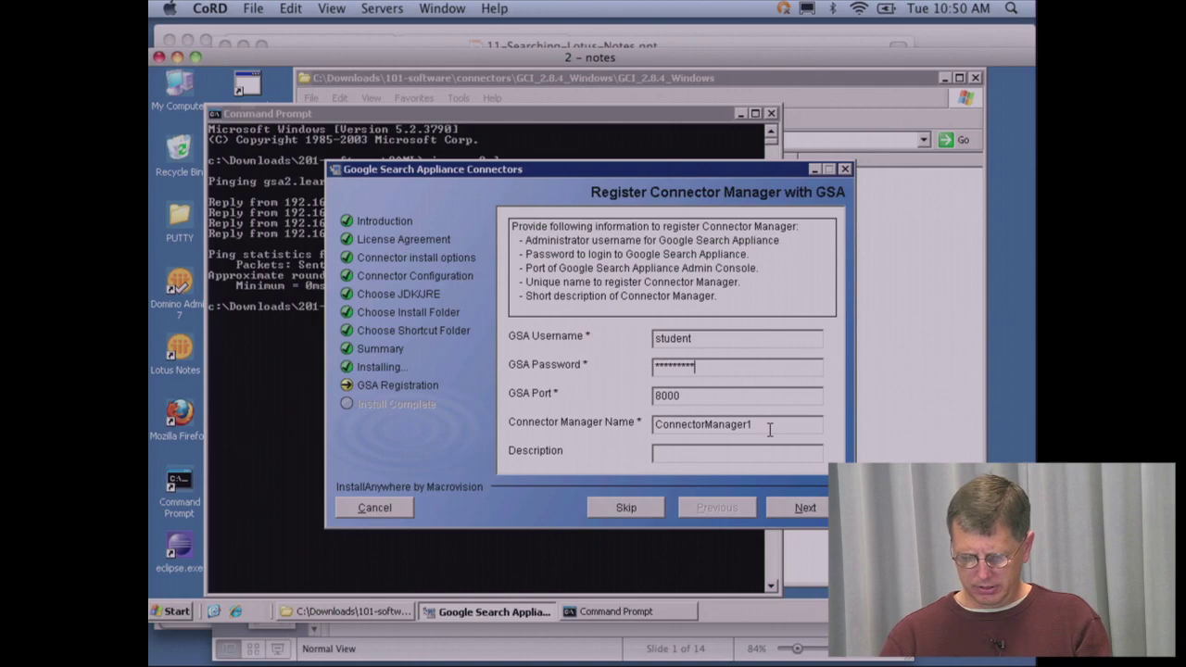
right_click(770, 430)
left_click(762, 426)
type("-Lotus2")
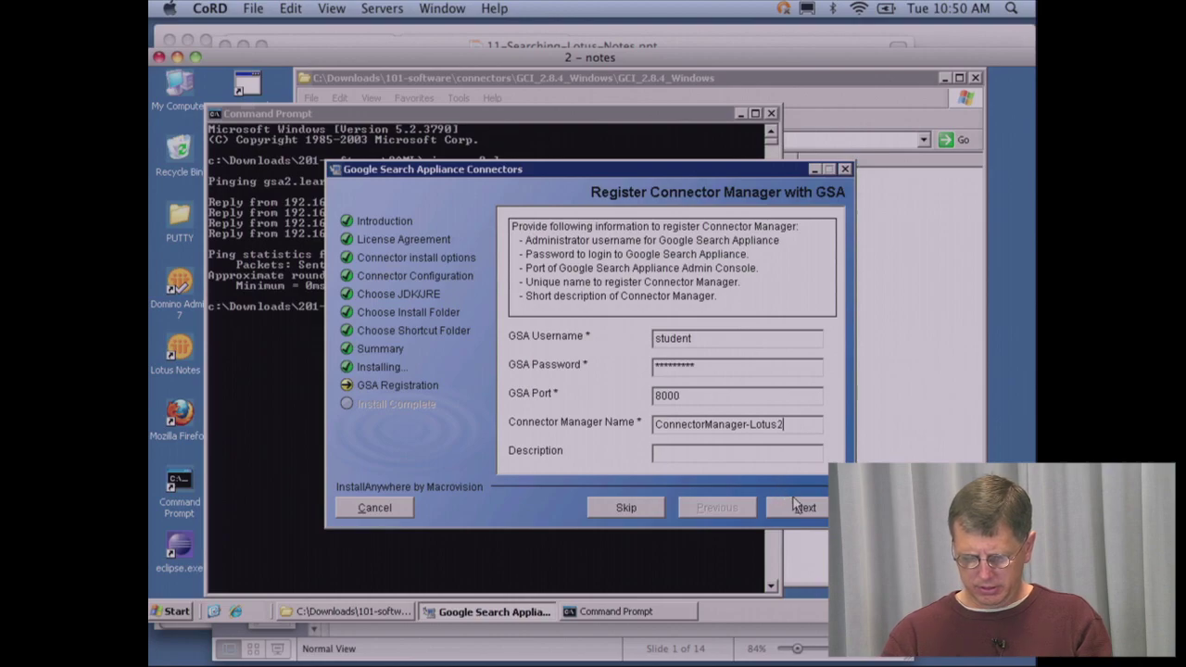
left_click(795, 503)
left_click(799, 508)
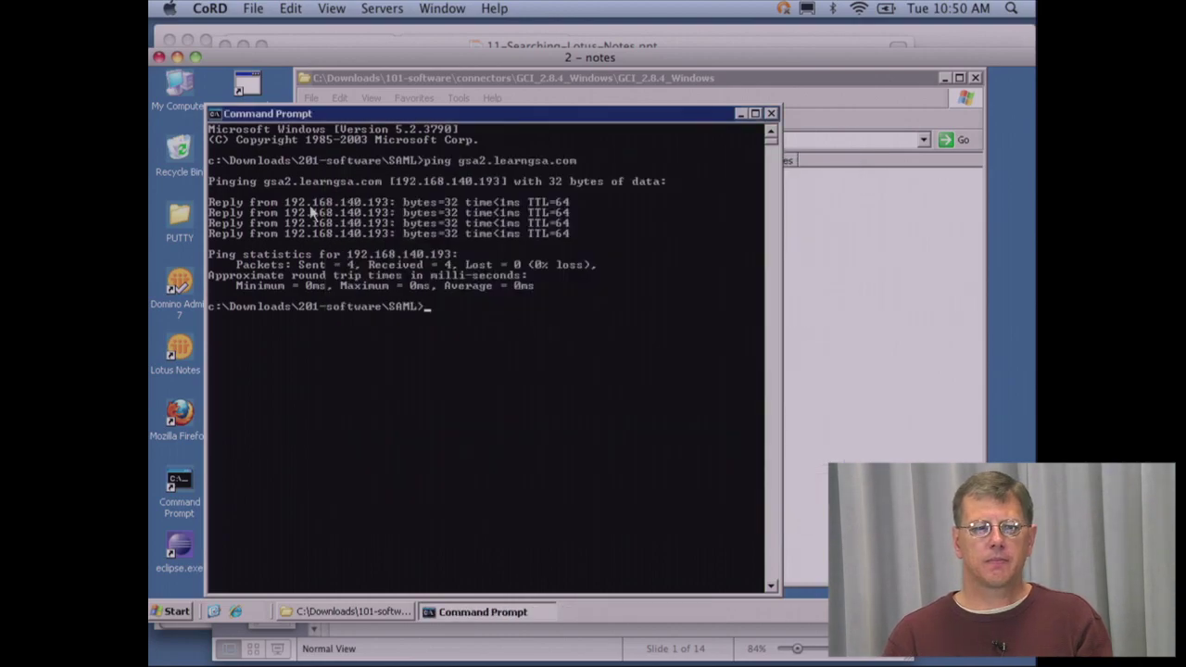
- Close the command window and show the LotusNotes1 shortcuts under Google Search Appliance Connectors 2.8.4
left_click(215, 115)
left_click(232, 219)
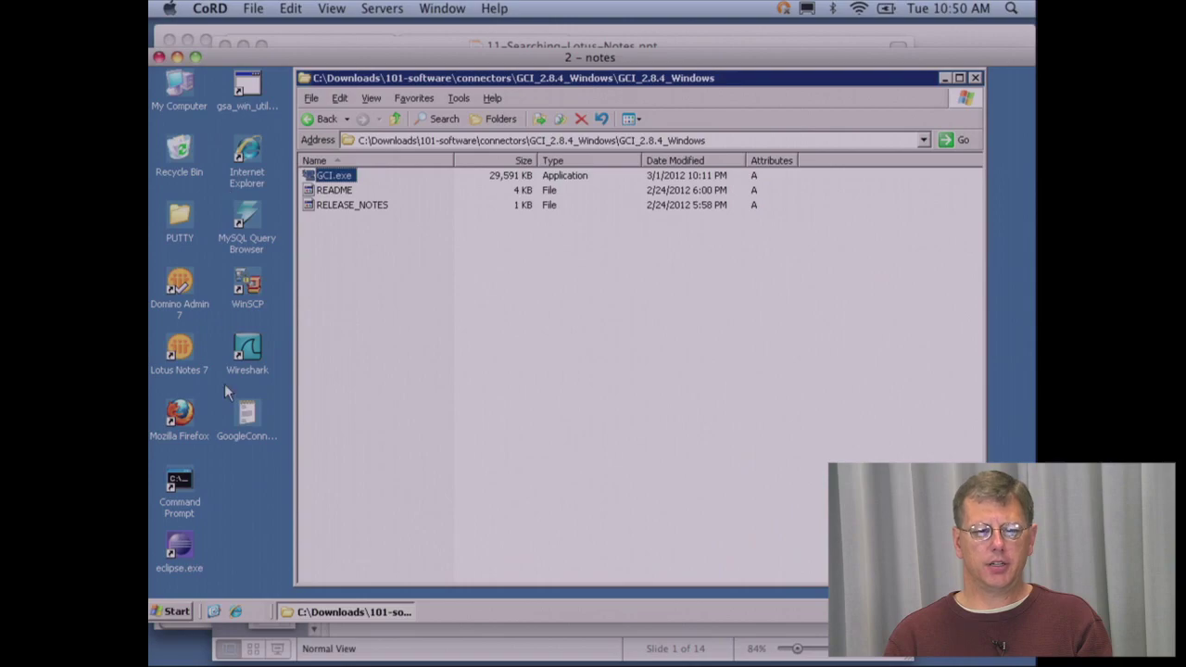
right_click(185, 612)
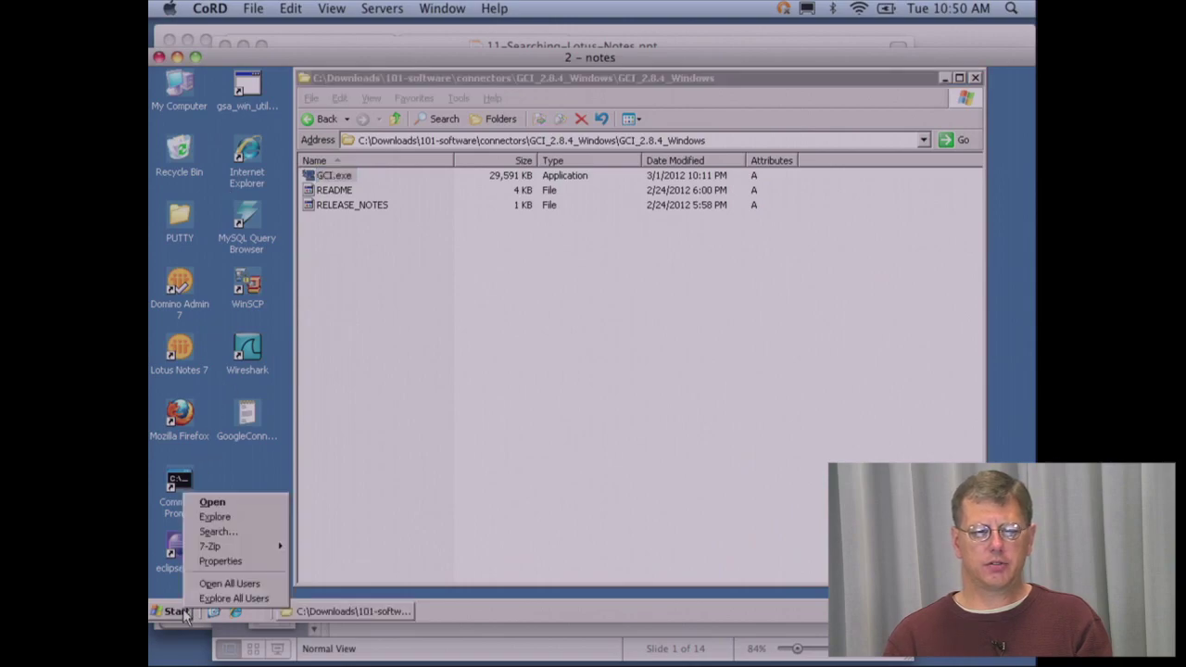
left_click(174, 615)
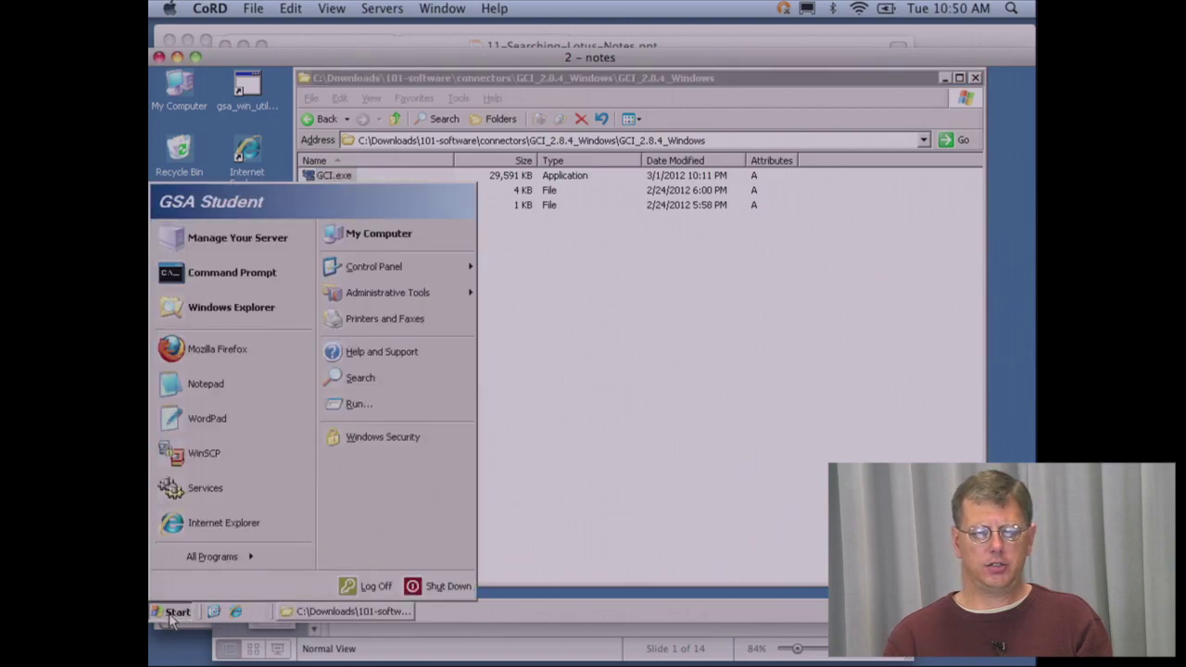
mouse_move(229, 563)
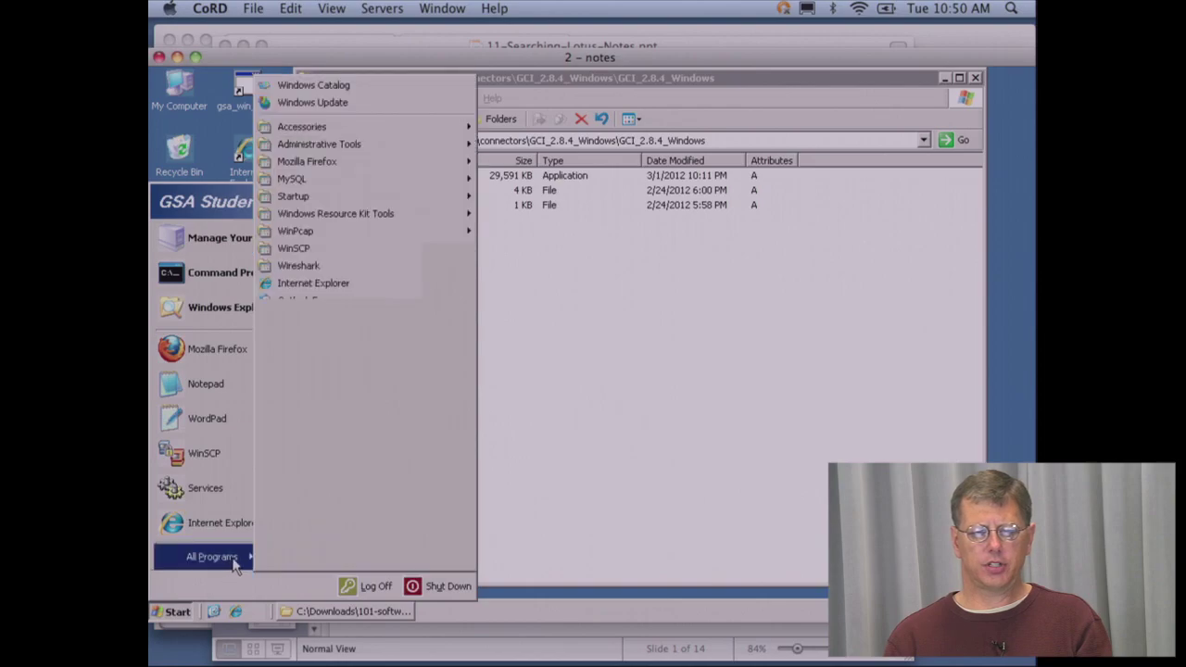
mouse_move(361, 563)
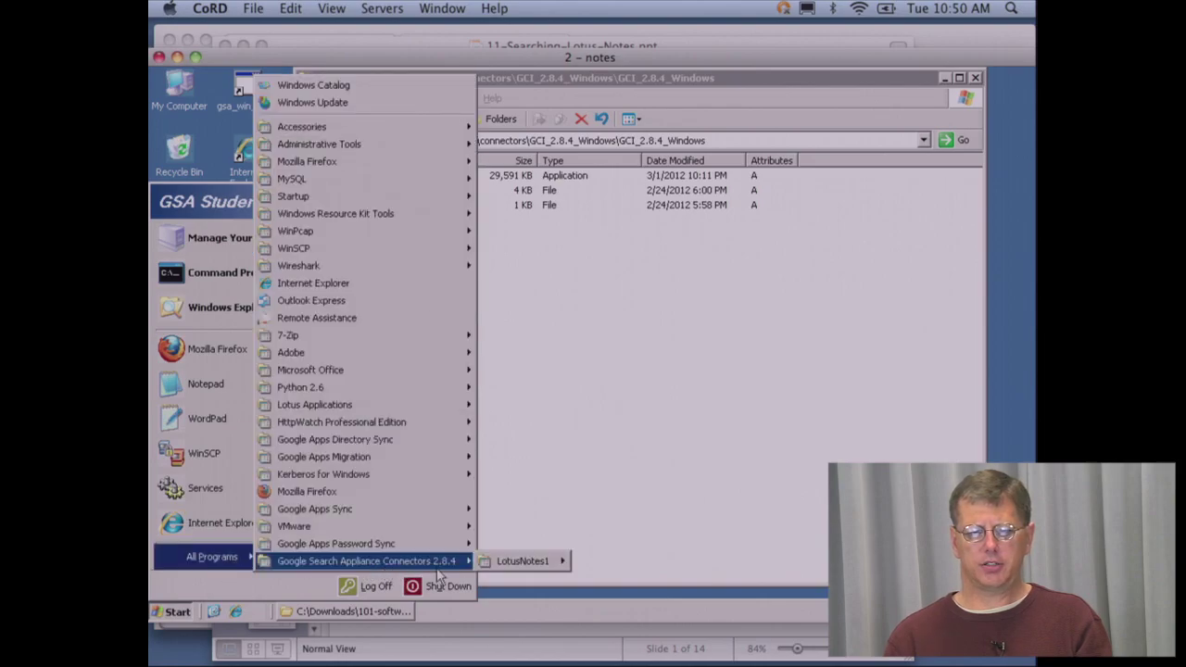
mouse_move(530, 567)
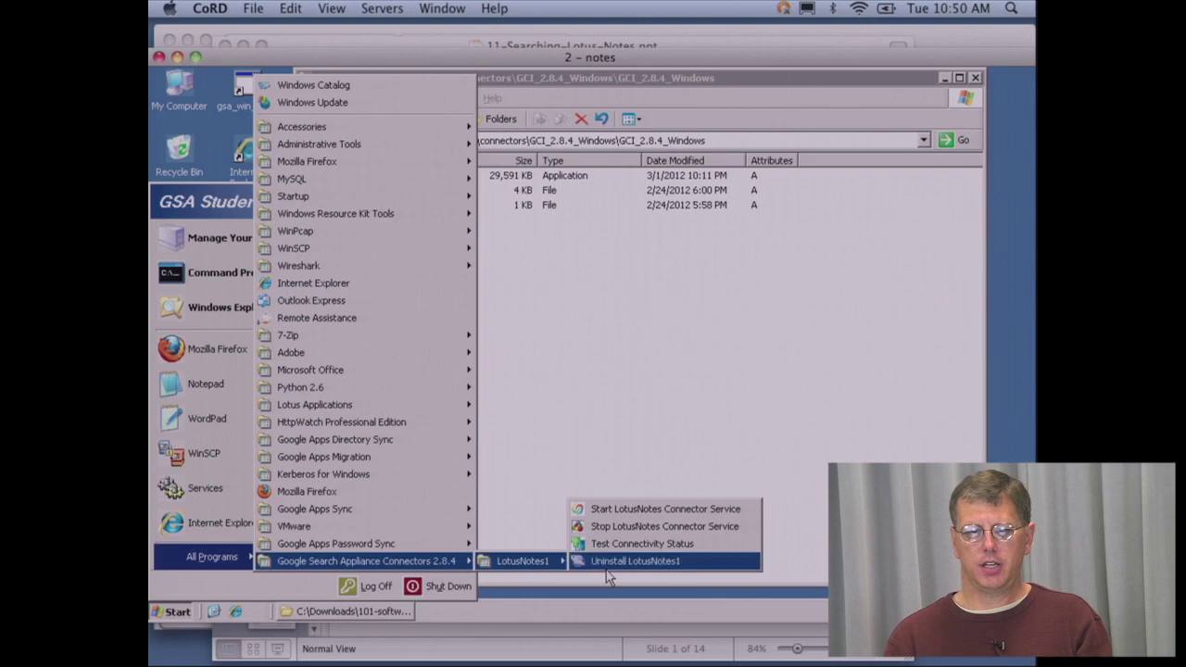
- Check that ConnectorManager-Lotus2 appears under Connector Managers, then return to the remote Windows desktop
left_click(583, 442)
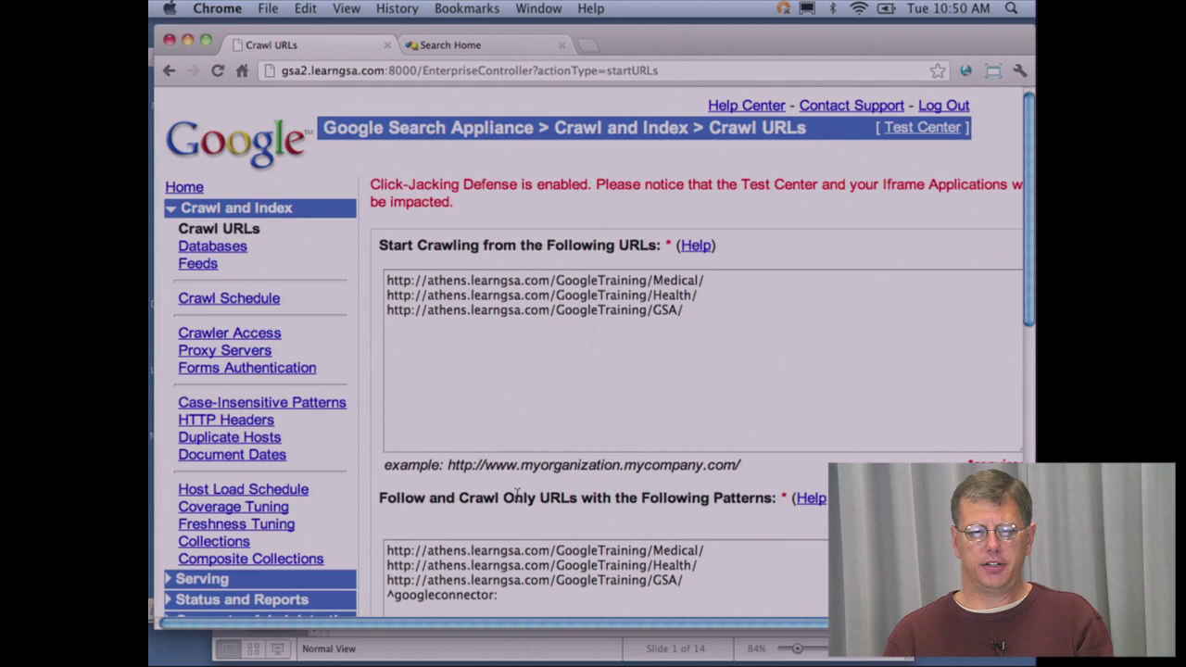
left_click_drag(501, 598, 374, 591)
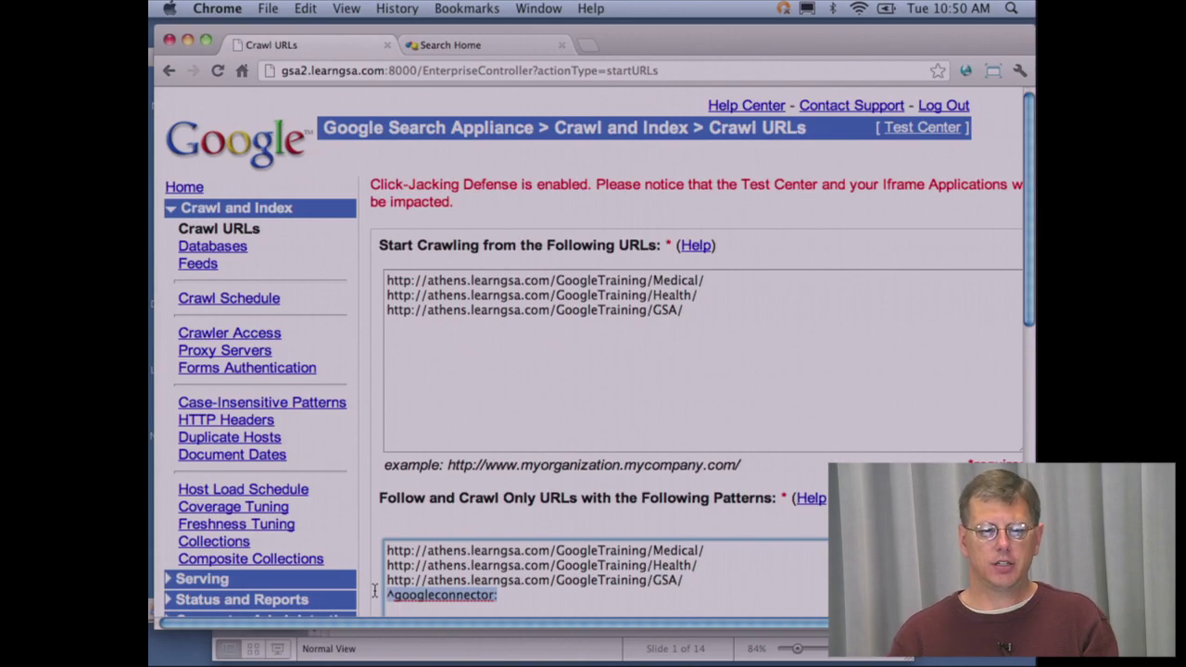
left_click(272, 603)
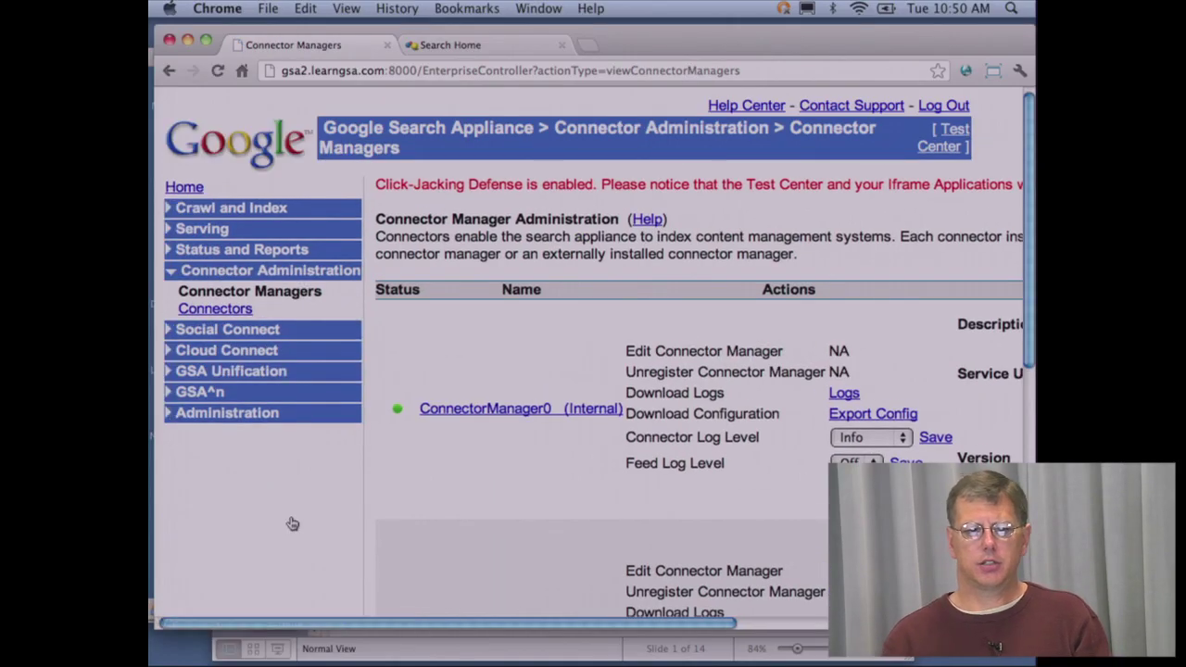
scroll(383, 512, "down", 3)
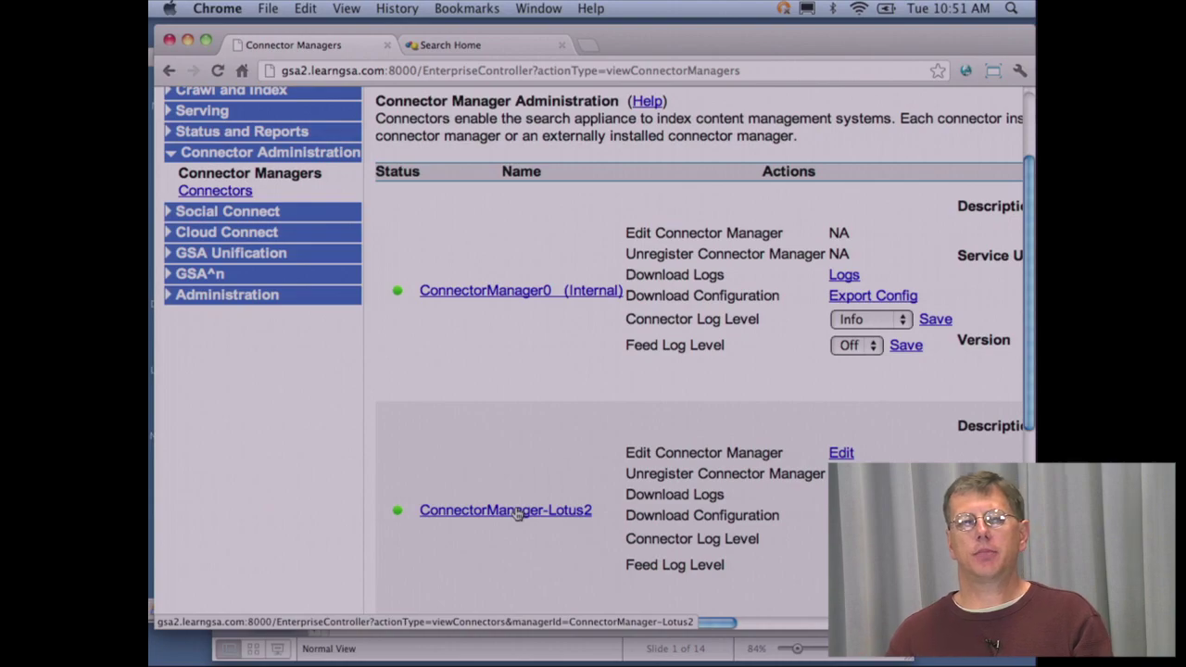
key("super+Tab")
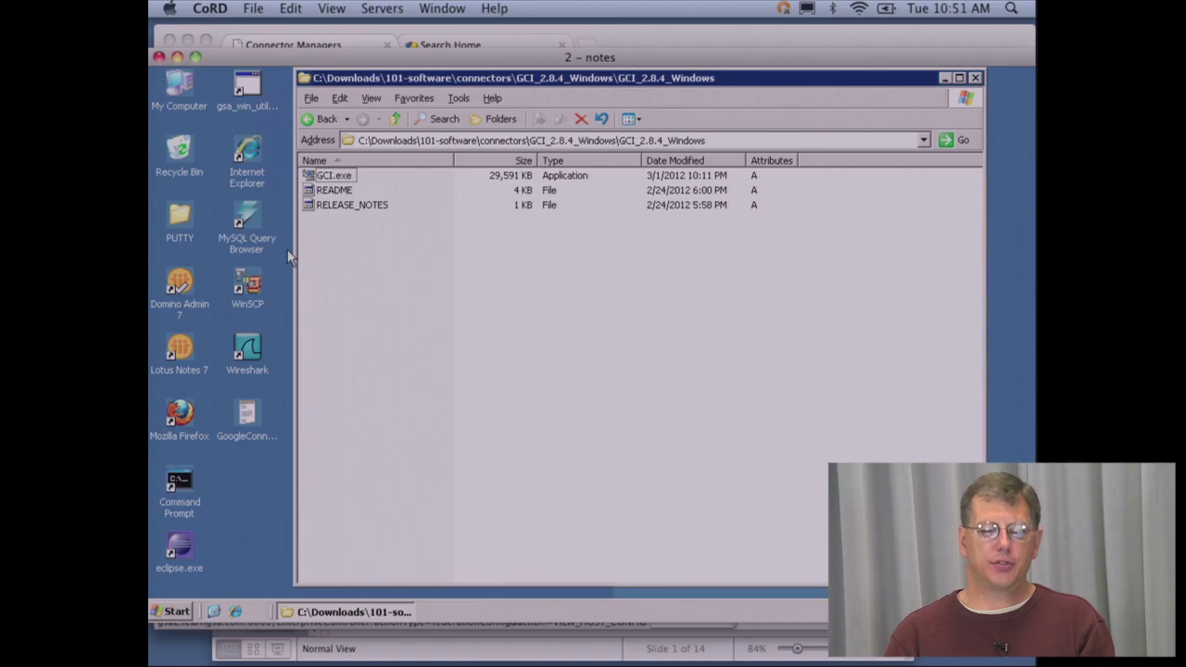
- Close the GCI_2.8.4_Windows folder and run Stop LotusNotes Connector Service from the LotusNotes1 menu
double_click(302, 79)
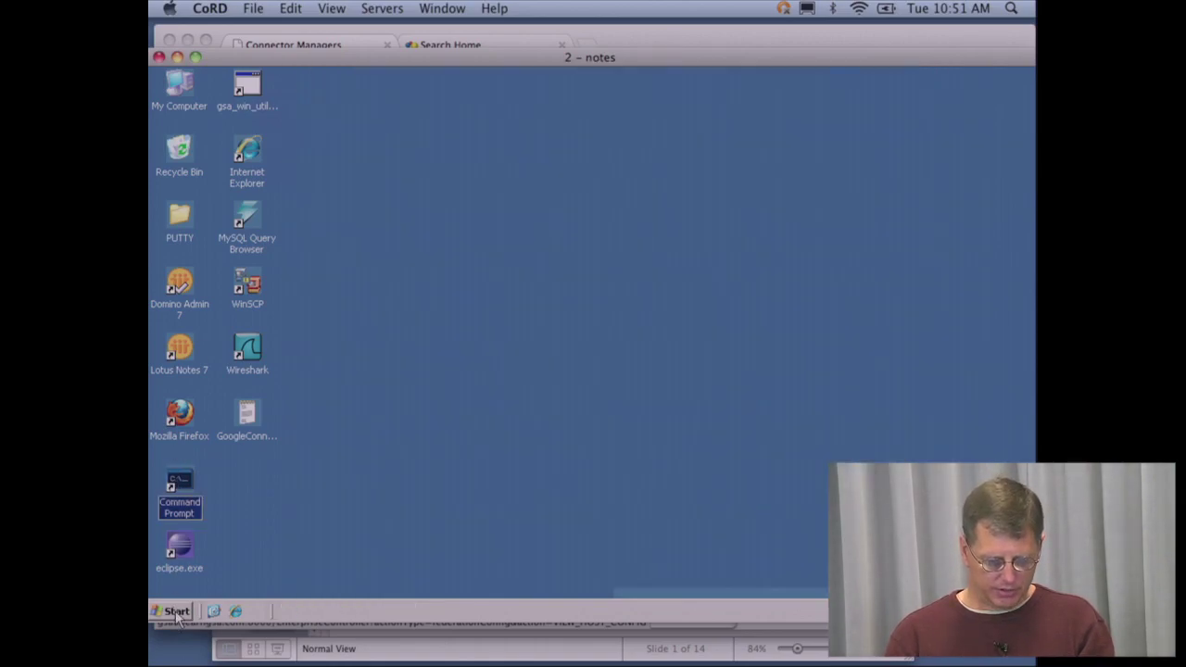
left_click(177, 614)
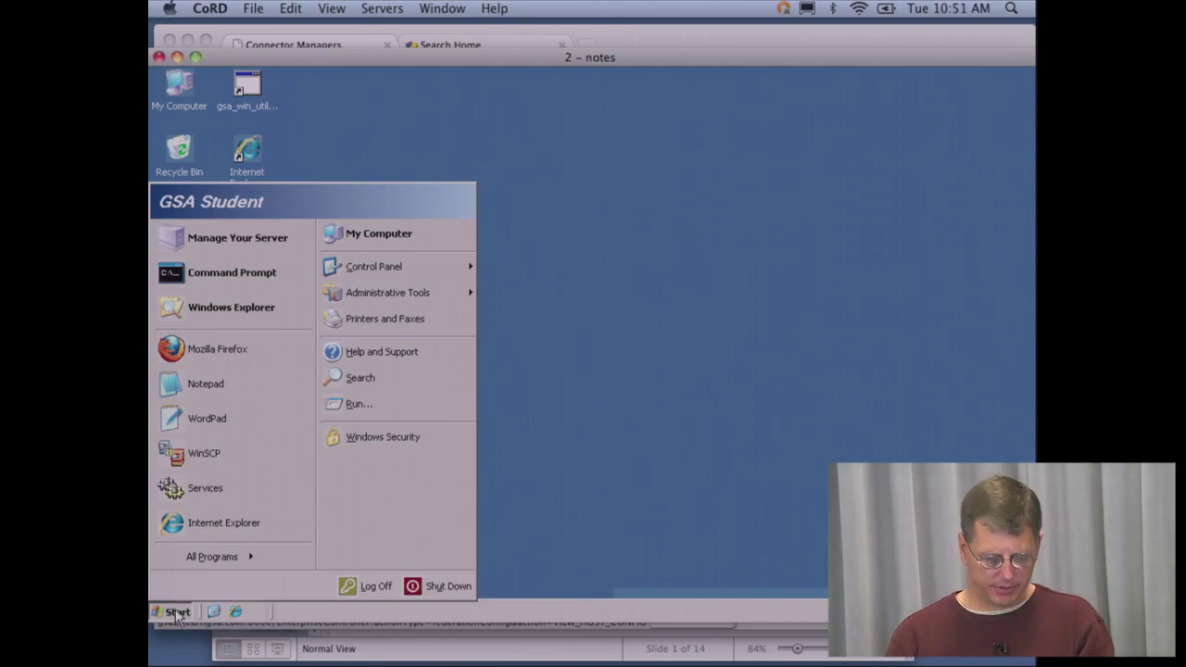
mouse_move(211, 558)
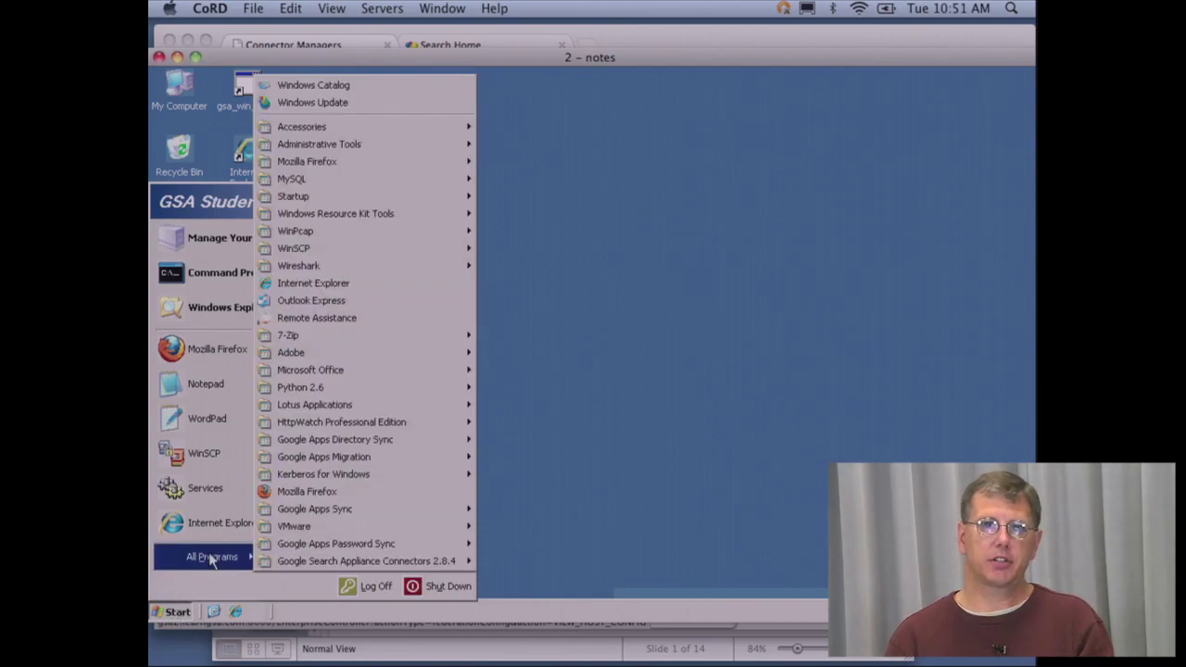
mouse_move(317, 570)
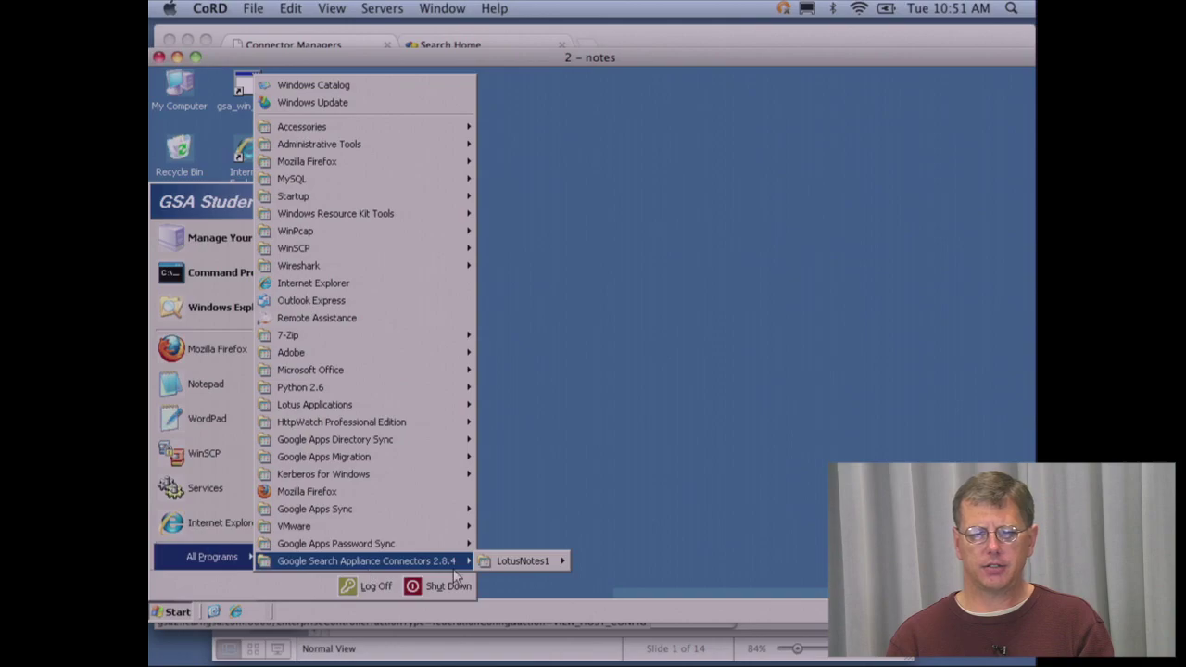
mouse_move(519, 565)
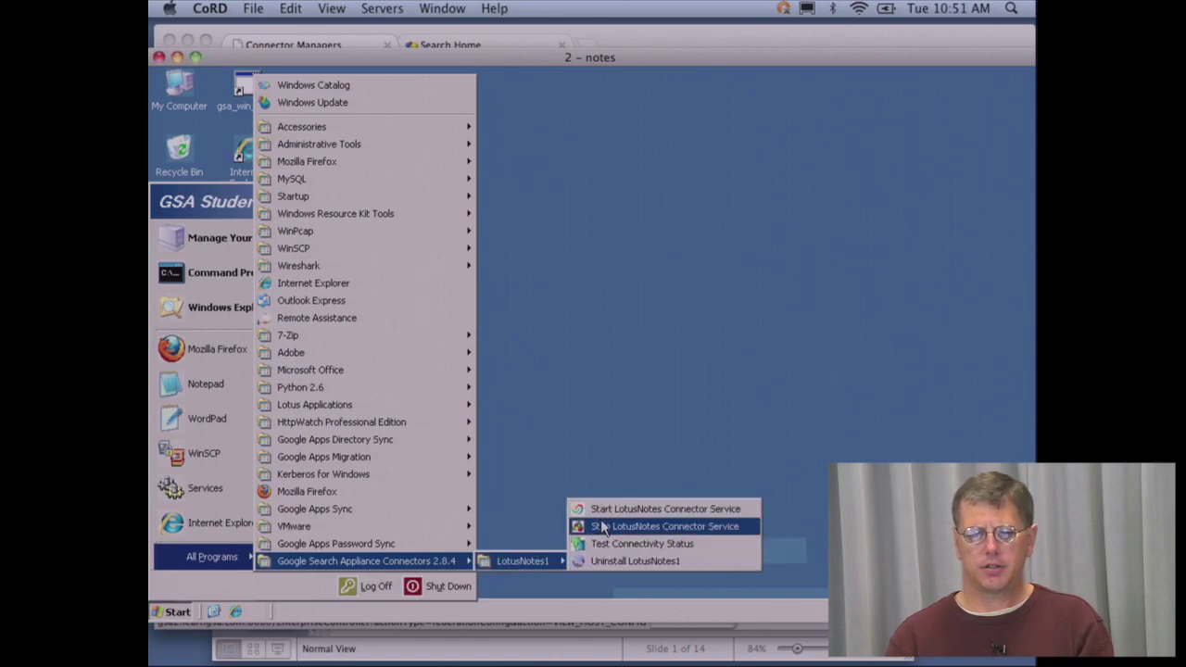
left_click(602, 527)
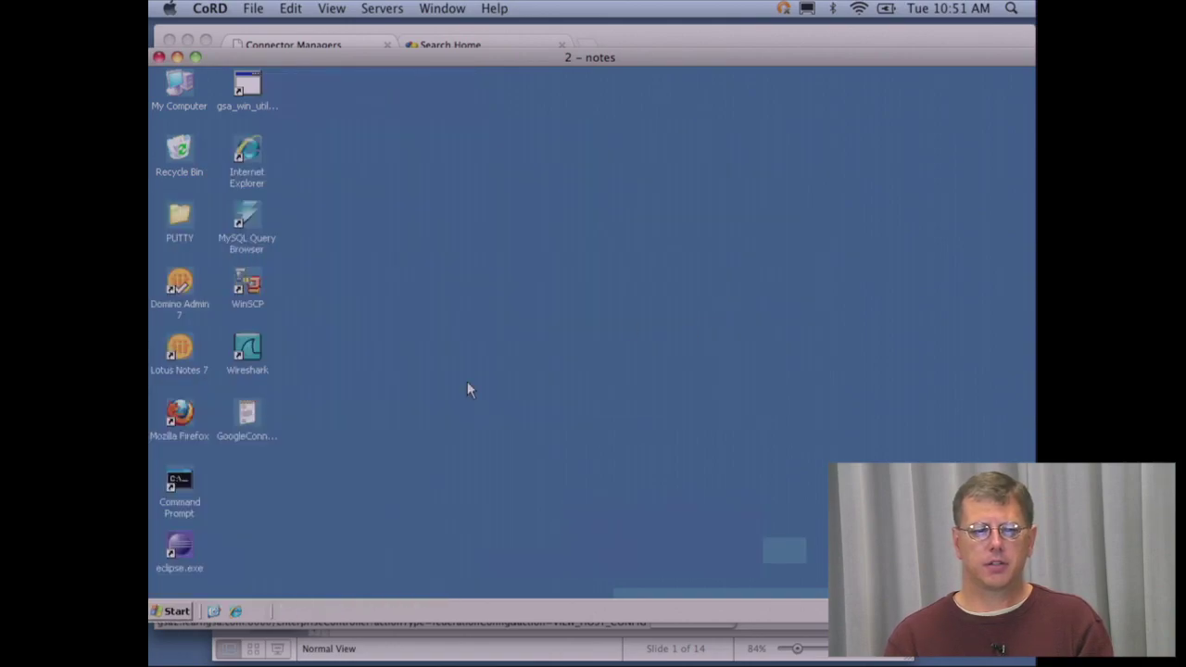
- Launch Domino Administrator and log in with the user's password
double_click(183, 284)
type("password")
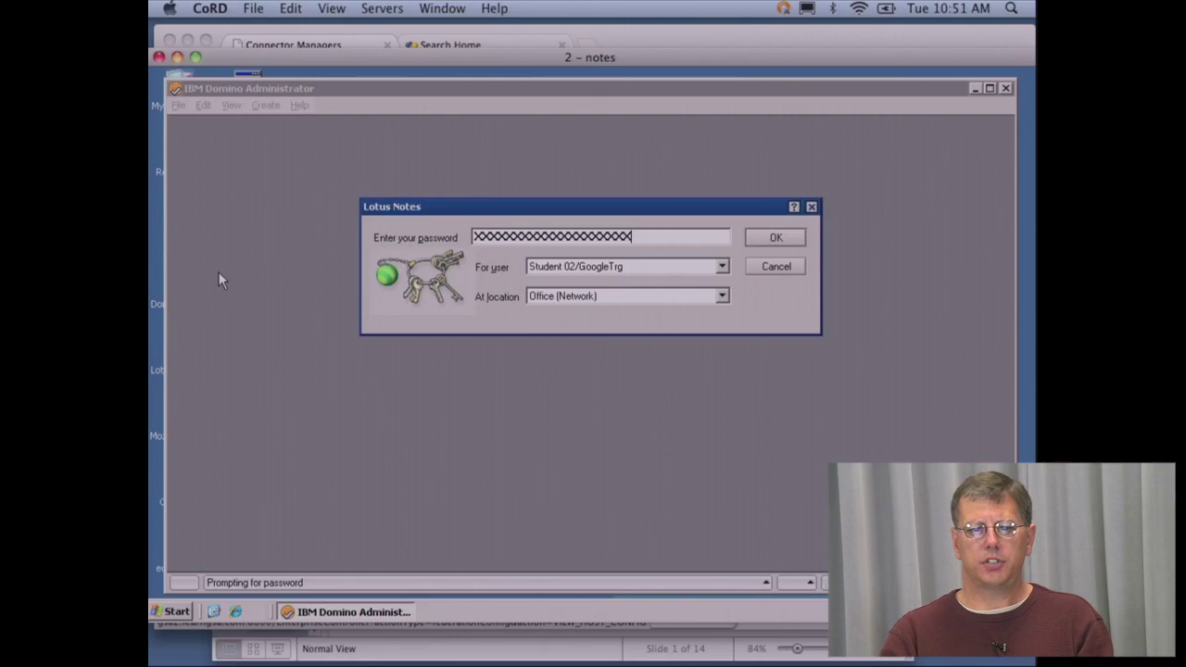
key("Return")
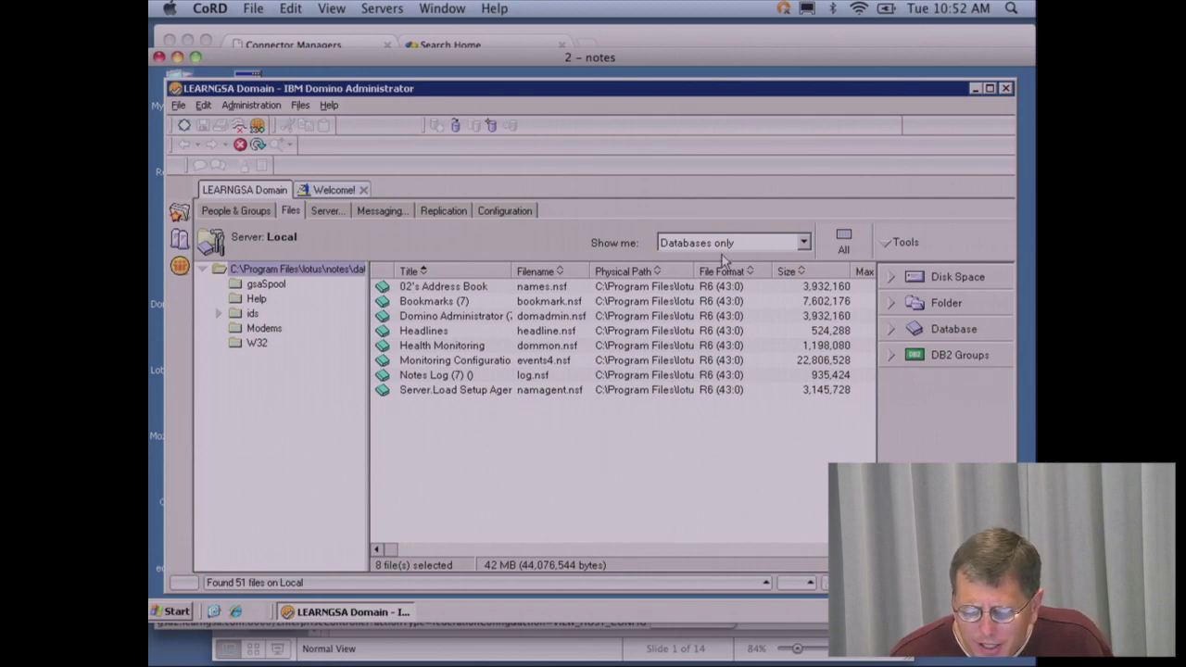
- List templates only and sign the GSA Connector Template with the active user ID
left_click(805, 243)
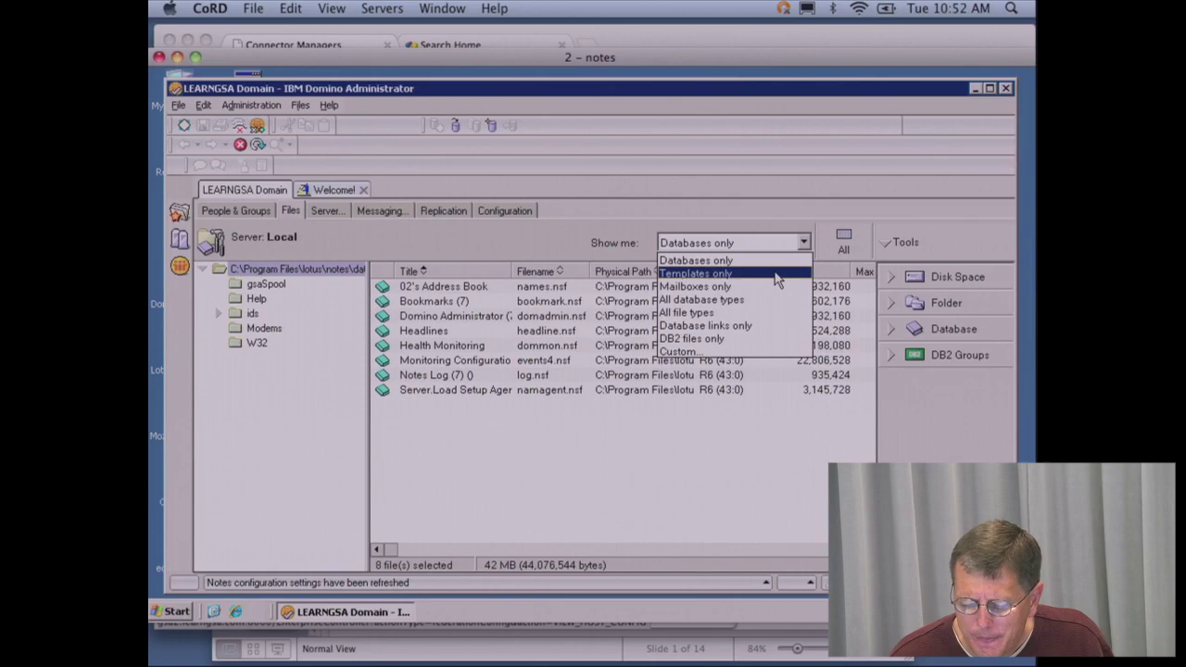
left_click(777, 274)
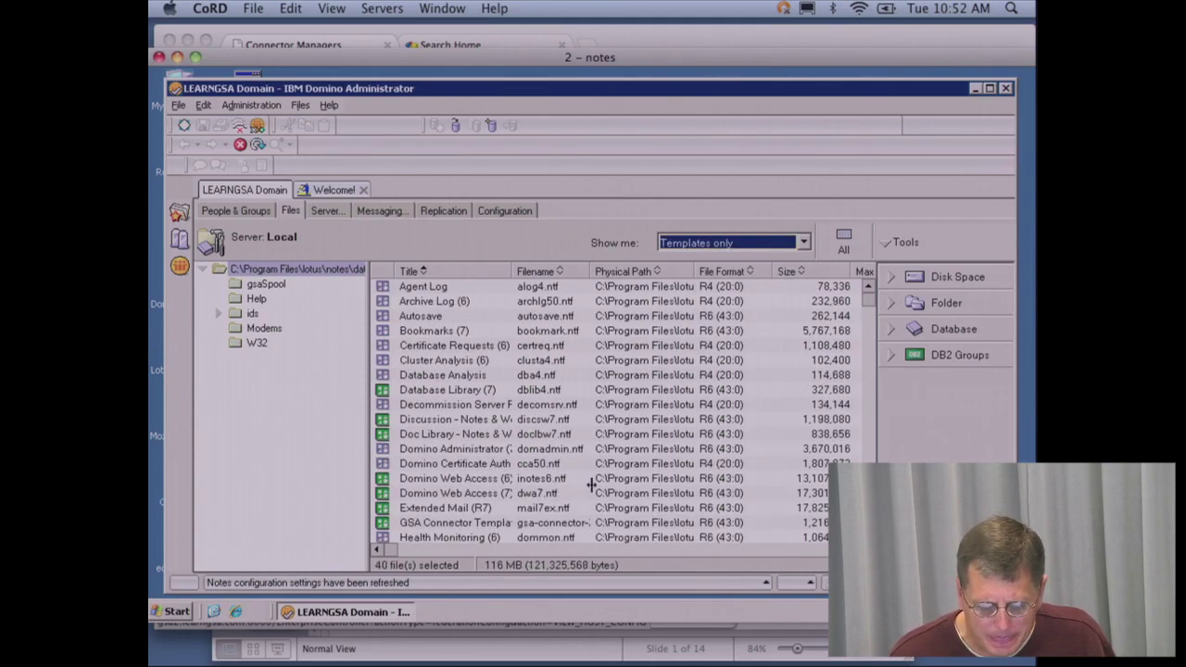
left_click(496, 527)
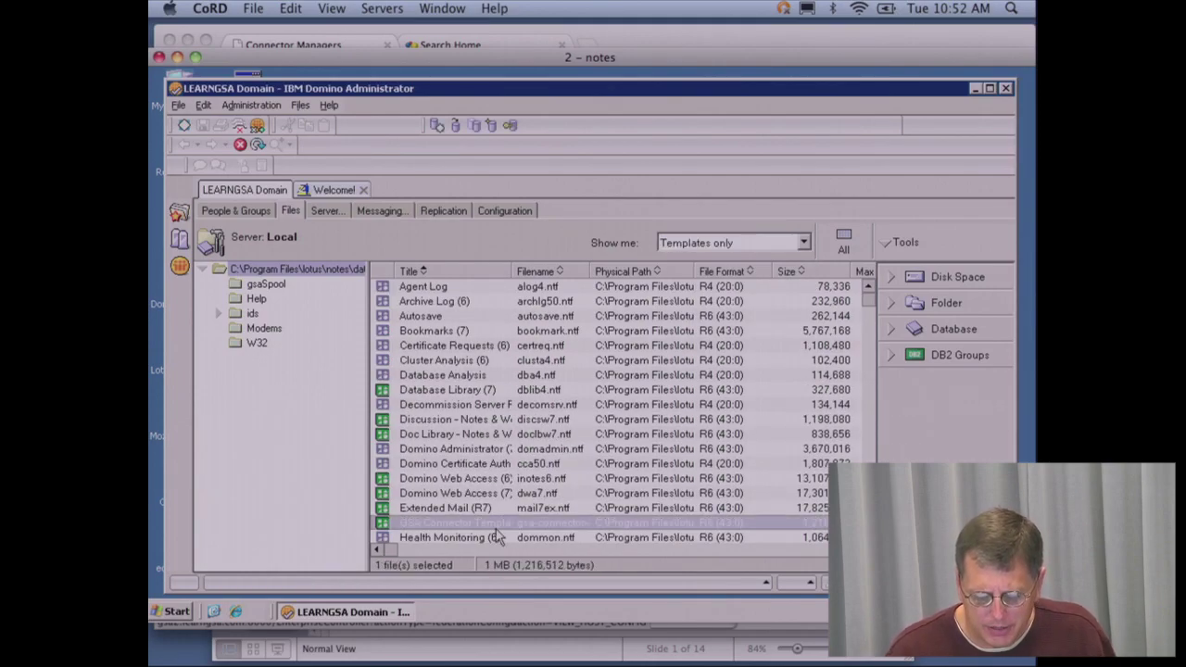
right_click(496, 532)
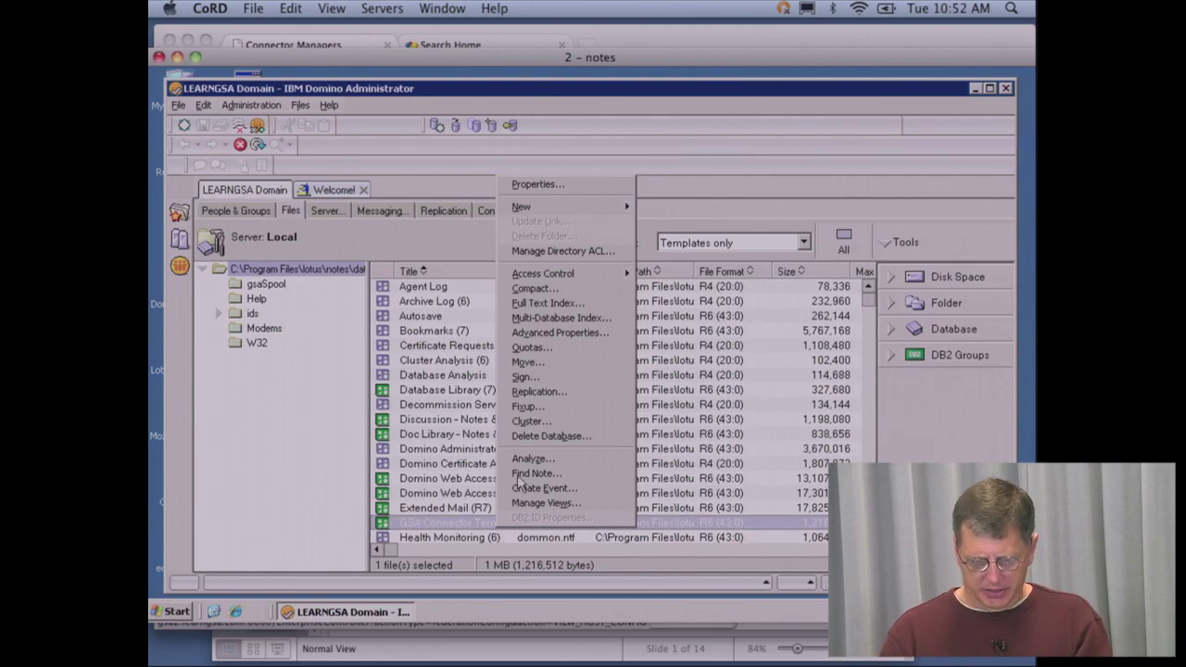
left_click(520, 376)
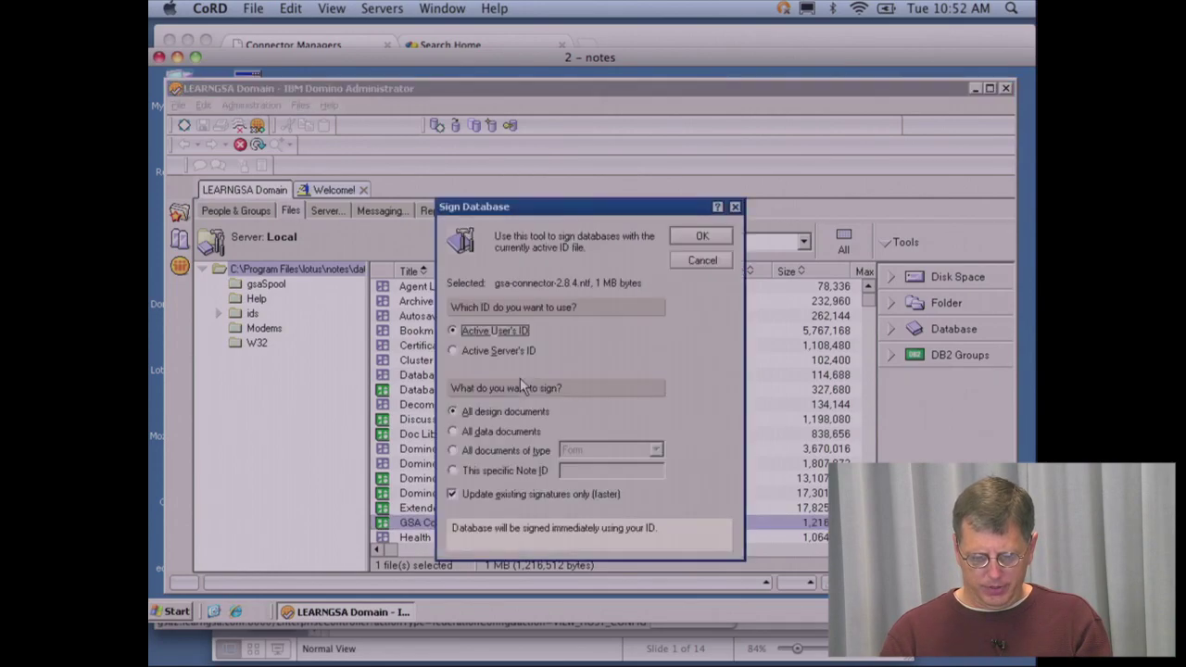
left_click(702, 238)
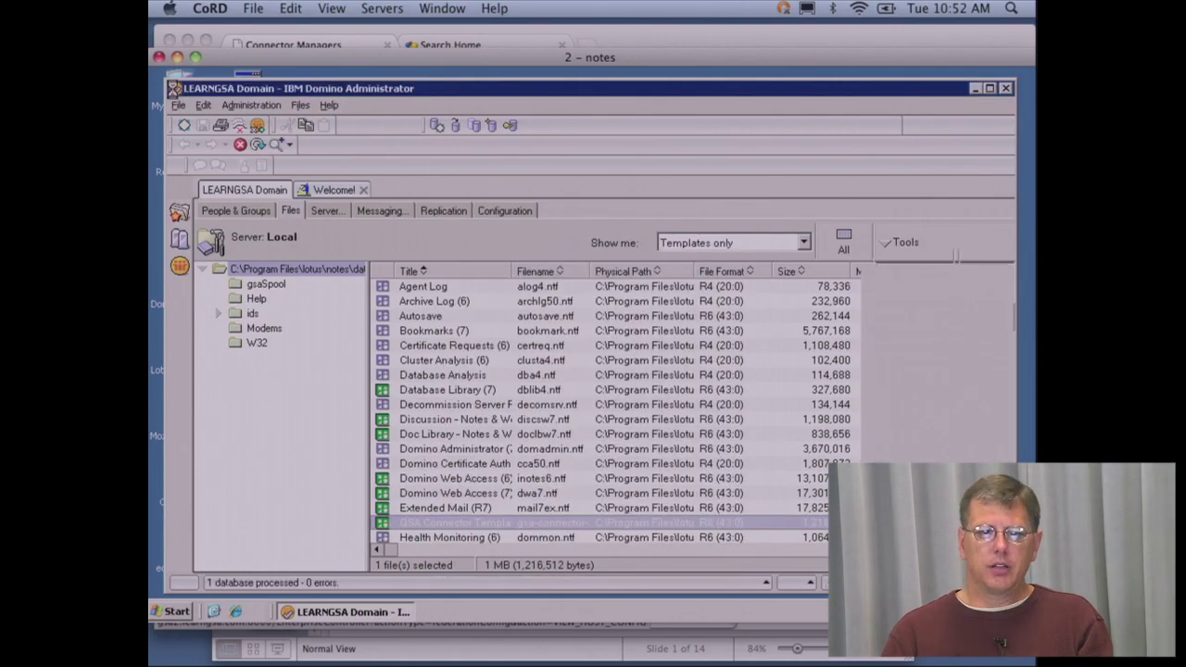
- Close Domino Administrator, then launch Lotus Notes 7 and log in with the user's password
double_click(175, 89)
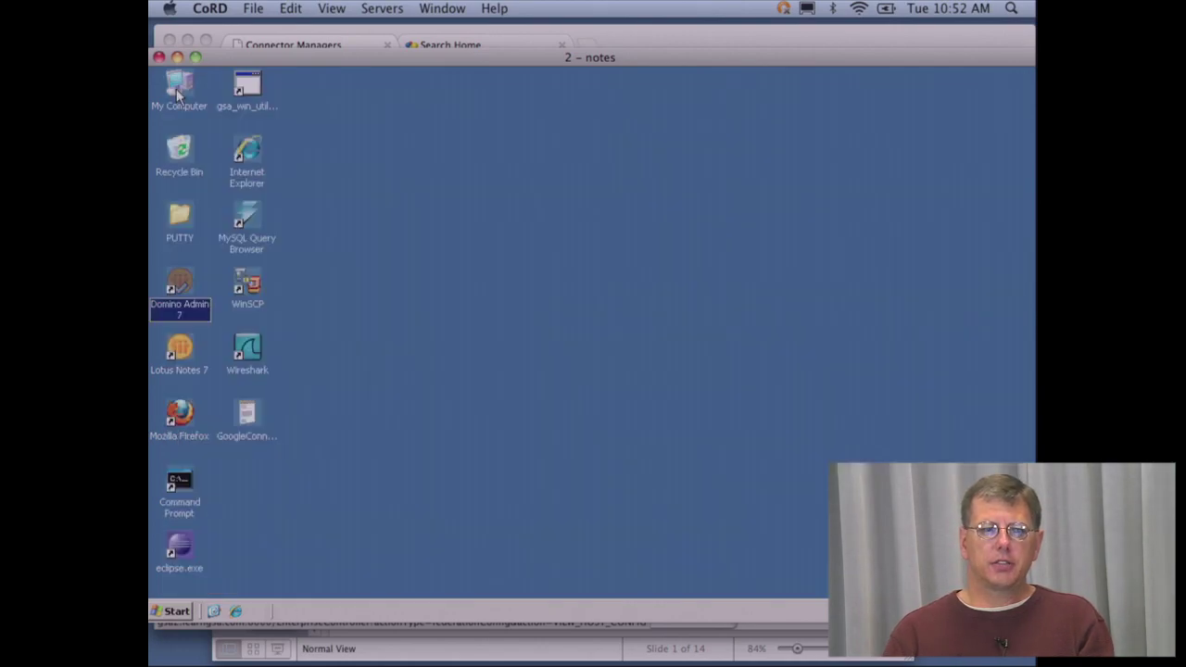
double_click(178, 350)
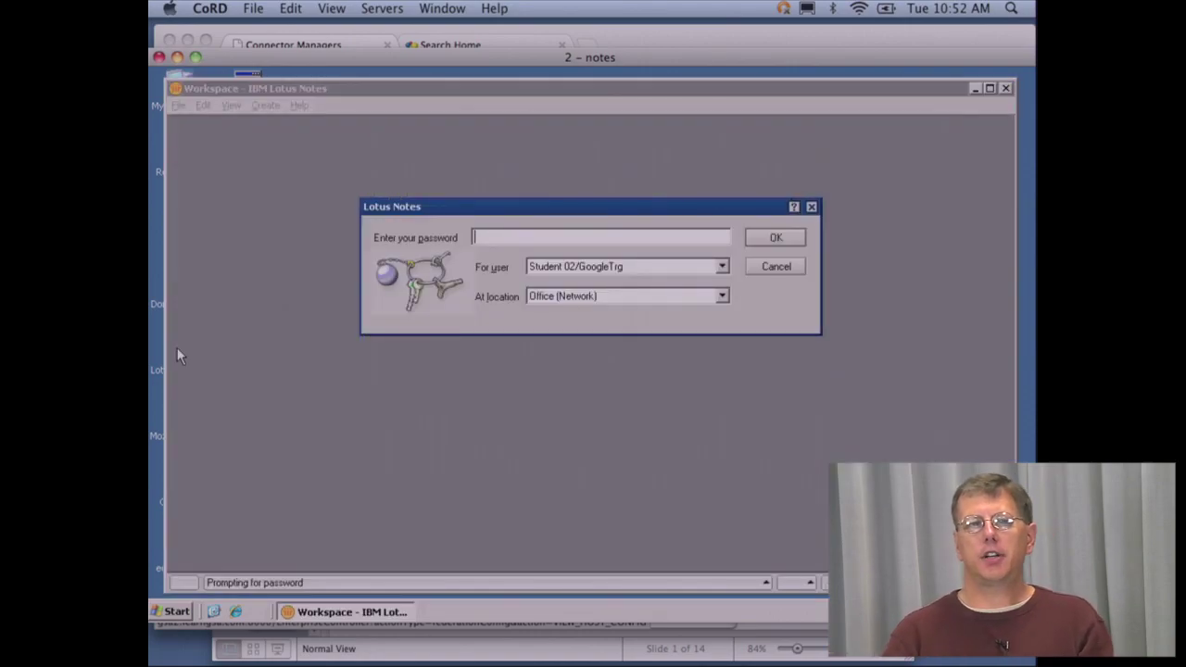
type("password")
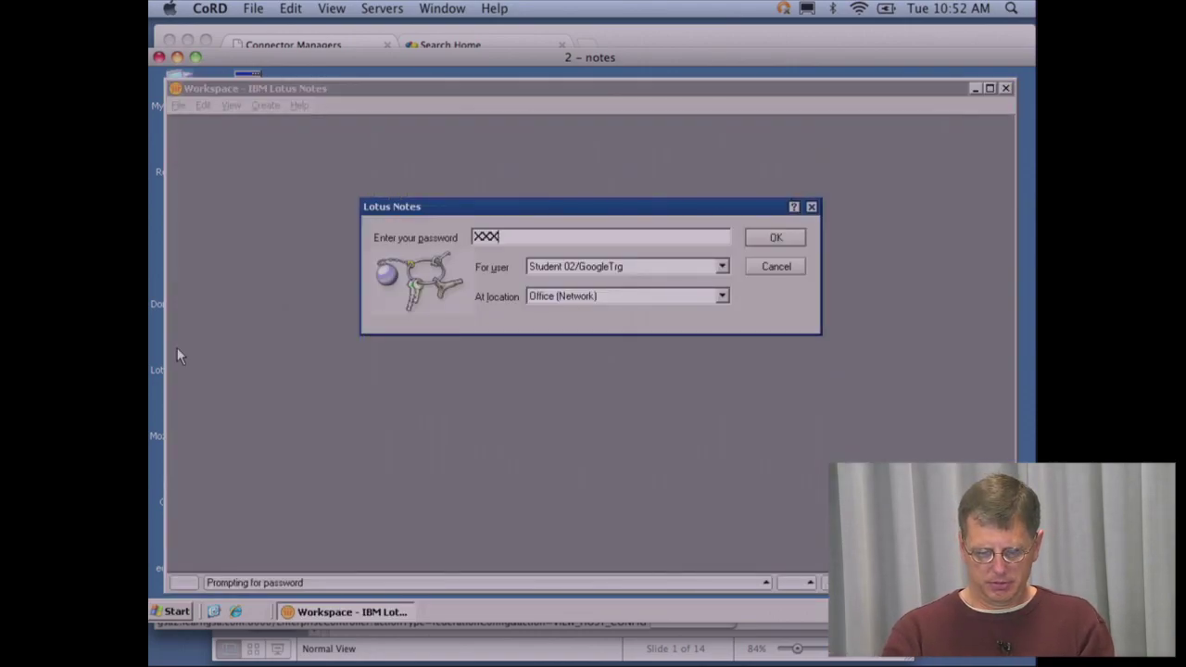
key("Return")
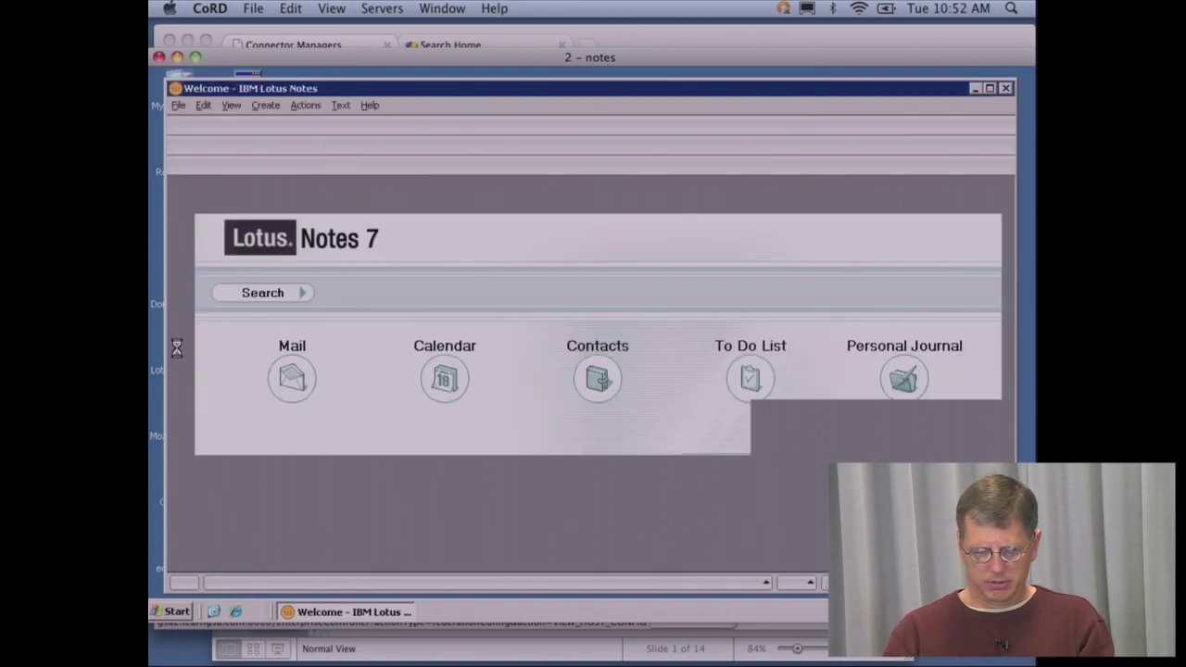
- Start a new database via File > Database > New
left_click(179, 106)
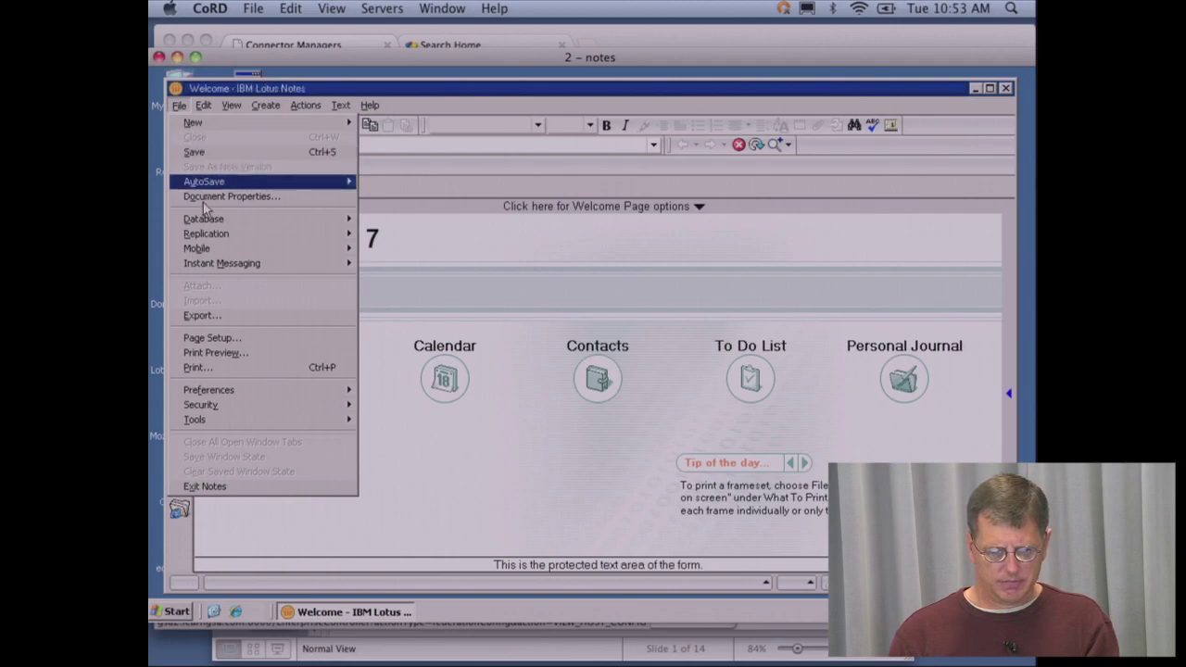
mouse_move(208, 223)
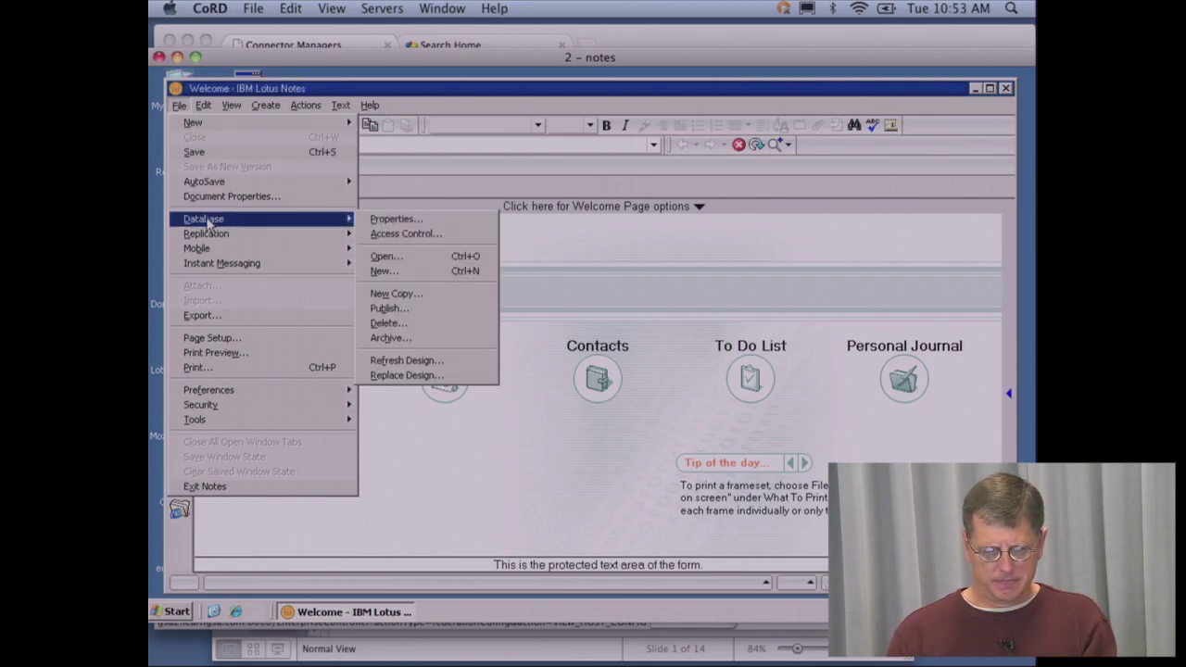
left_click(393, 272)
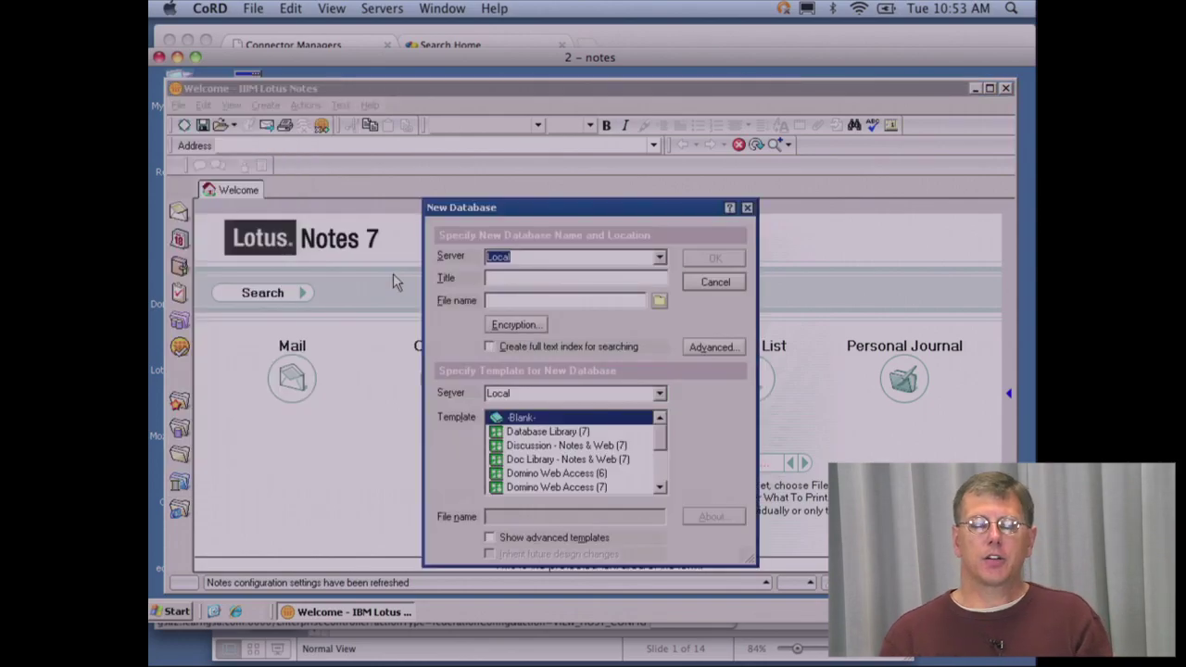
- Place the new database on server Mars/GoogleTrg with the title notcon2
left_click(660, 259)
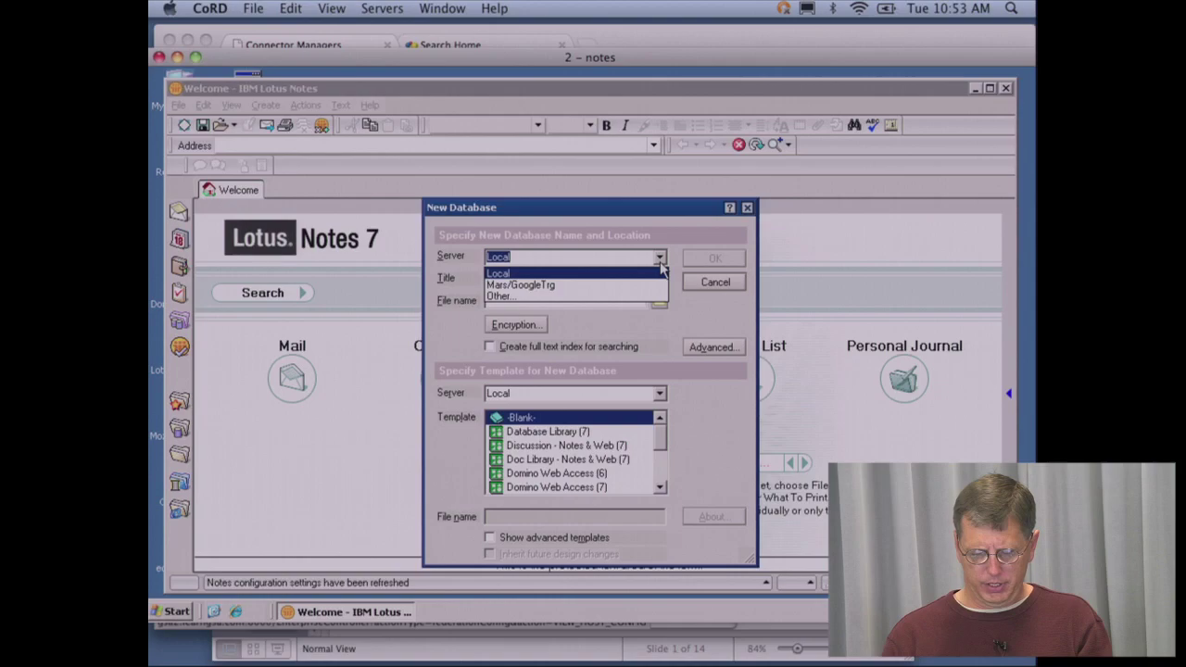
left_click(609, 286)
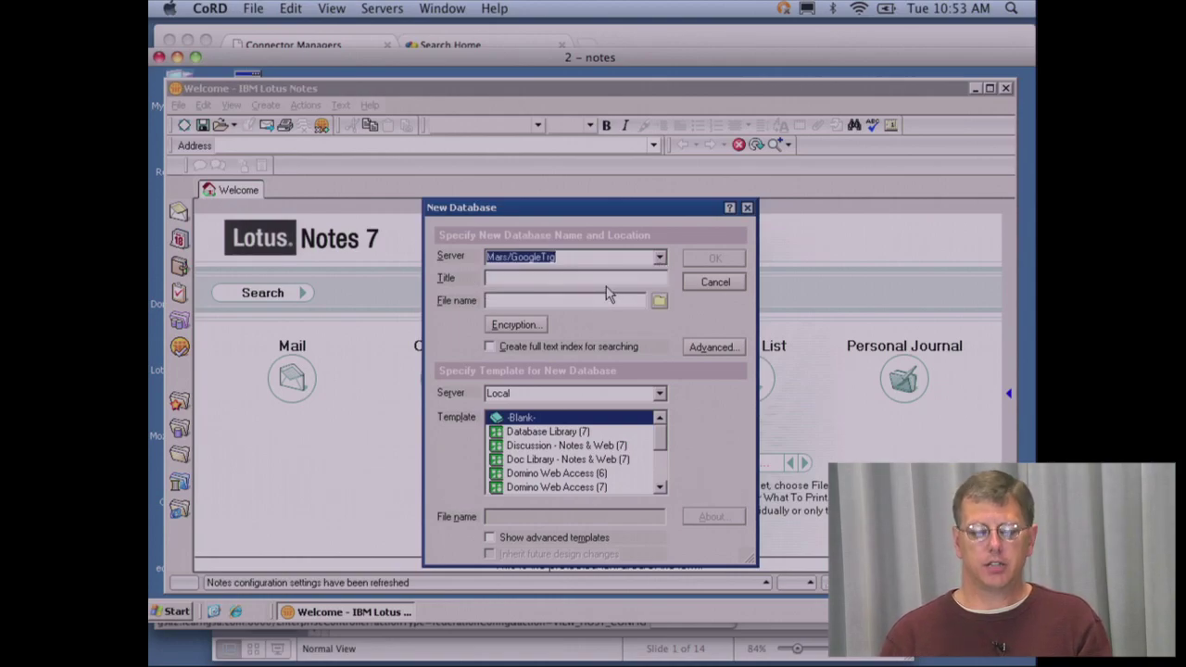
left_click(606, 283)
type("notcon")
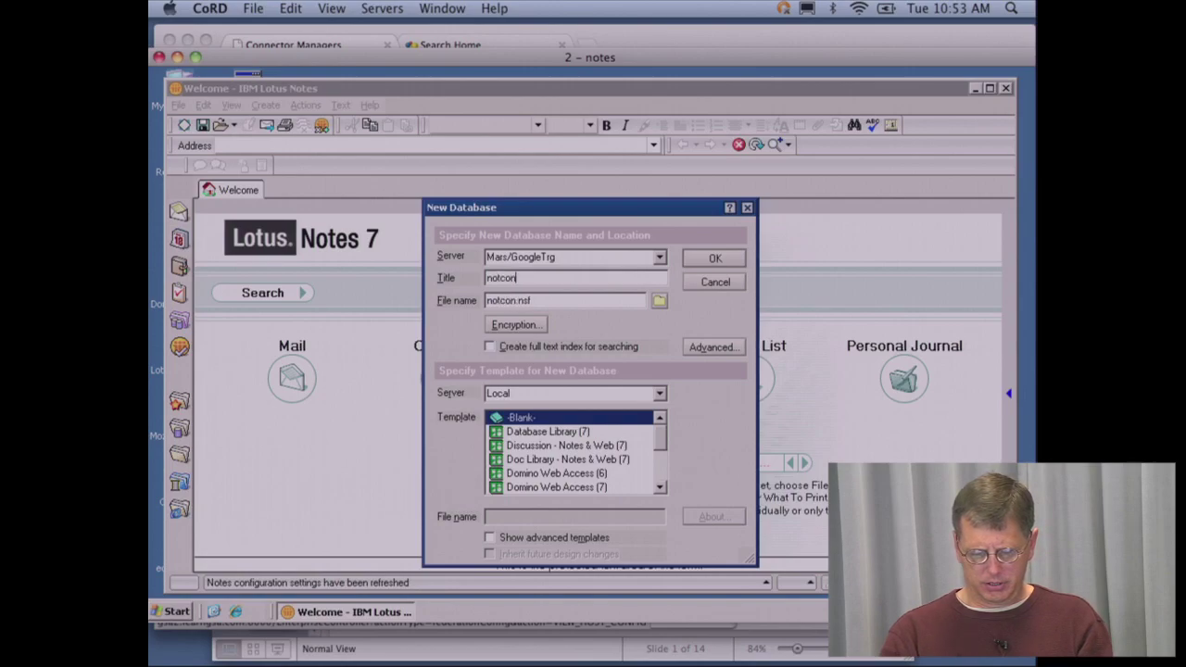
type("2")
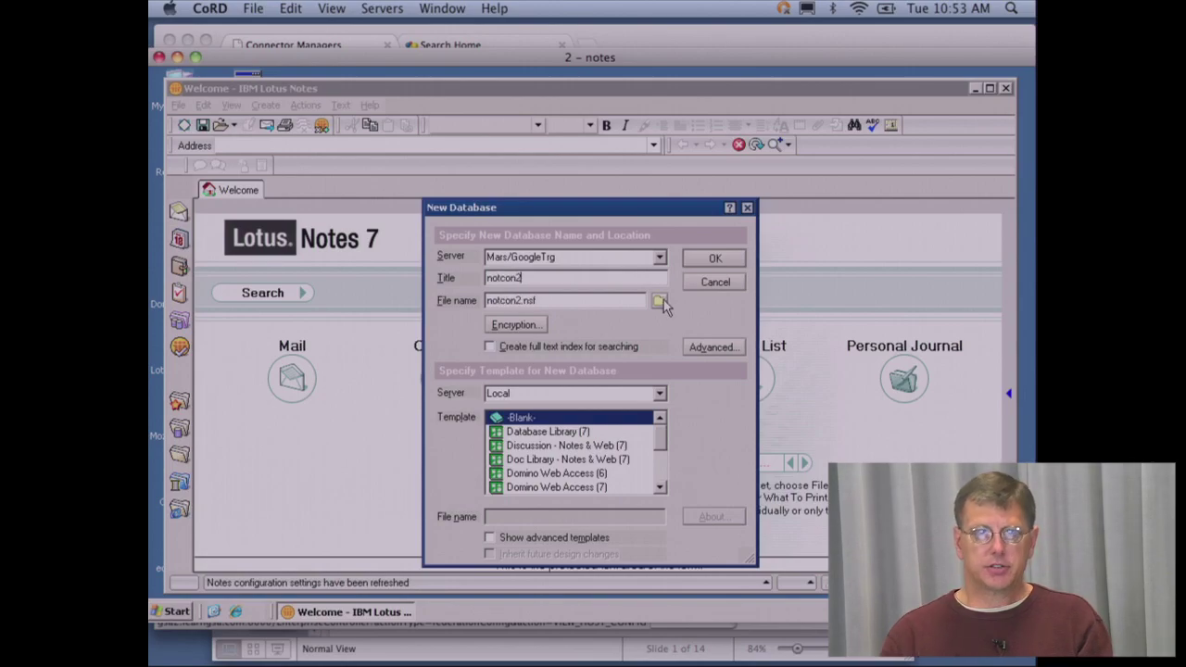
- Store the file in Students\Student02 and create it from the GSA Connector Template (2.8.4)
left_click(661, 301)
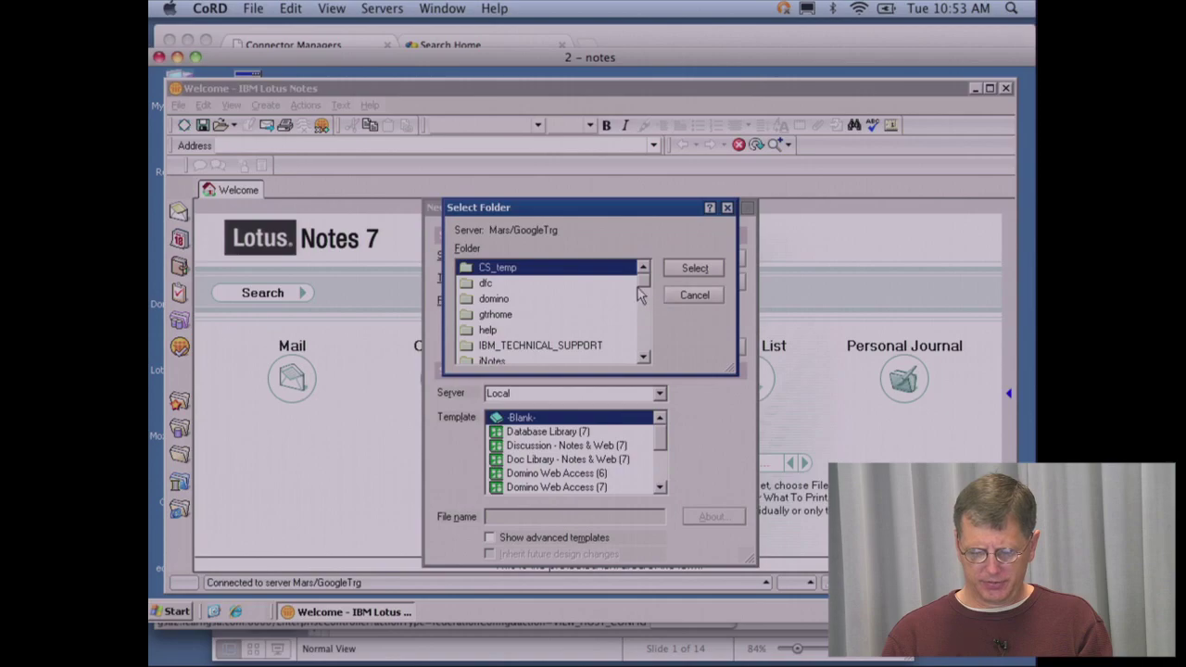
left_click_drag(643, 282, 638, 390)
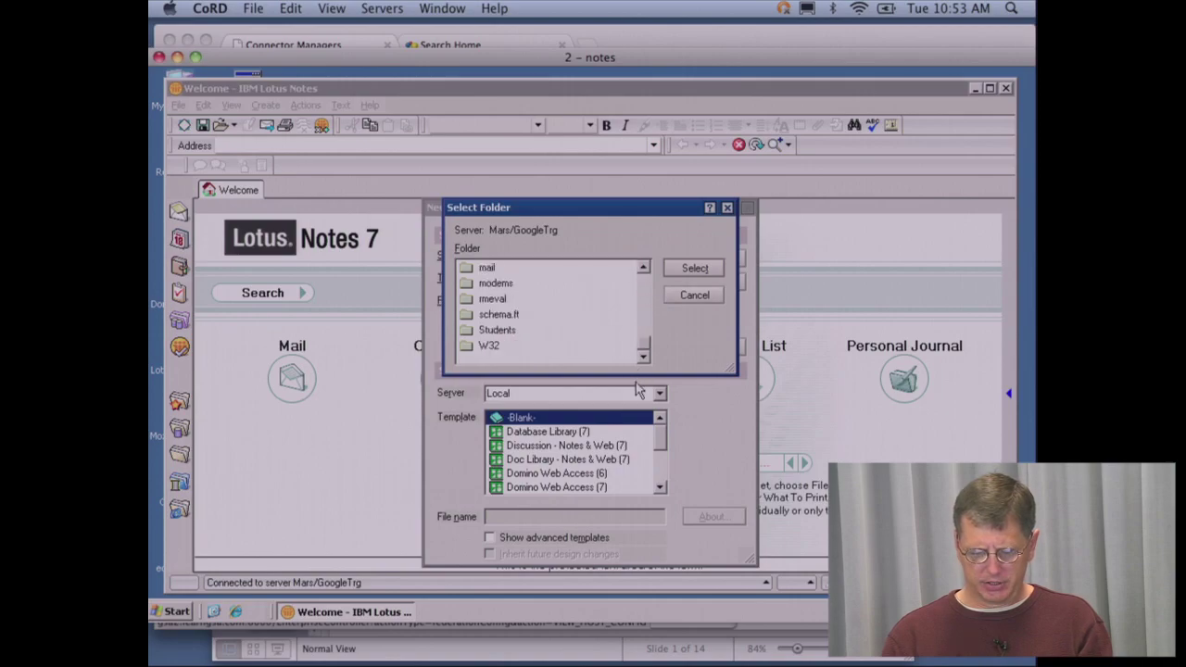
double_click(513, 332)
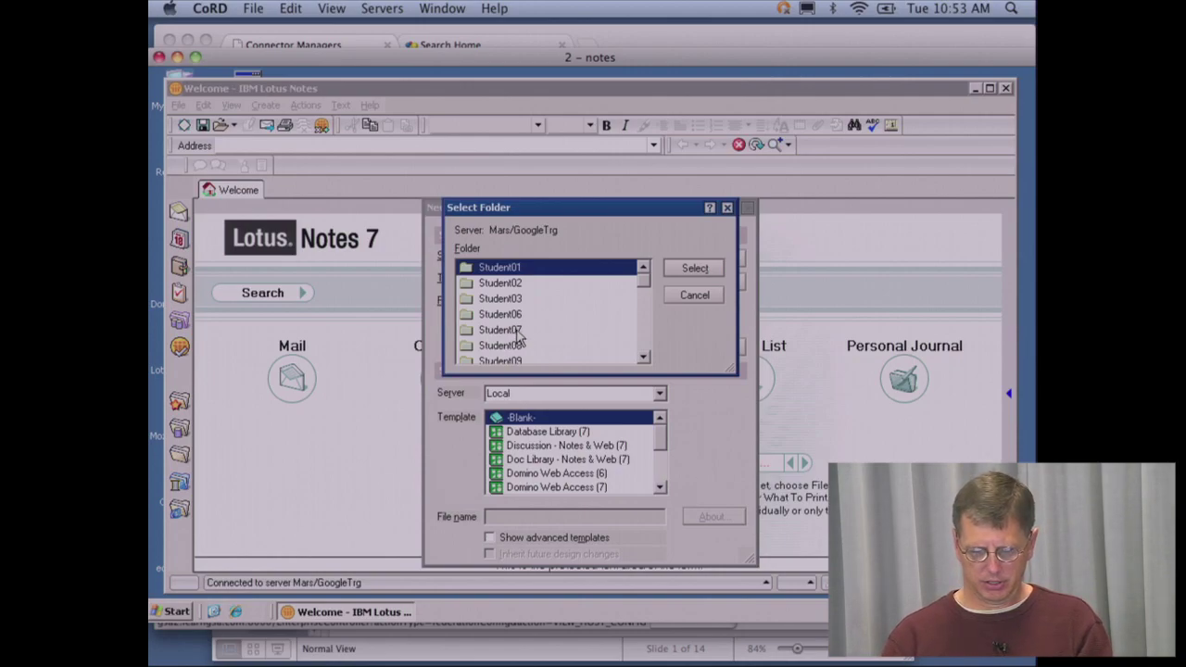
left_click(508, 286)
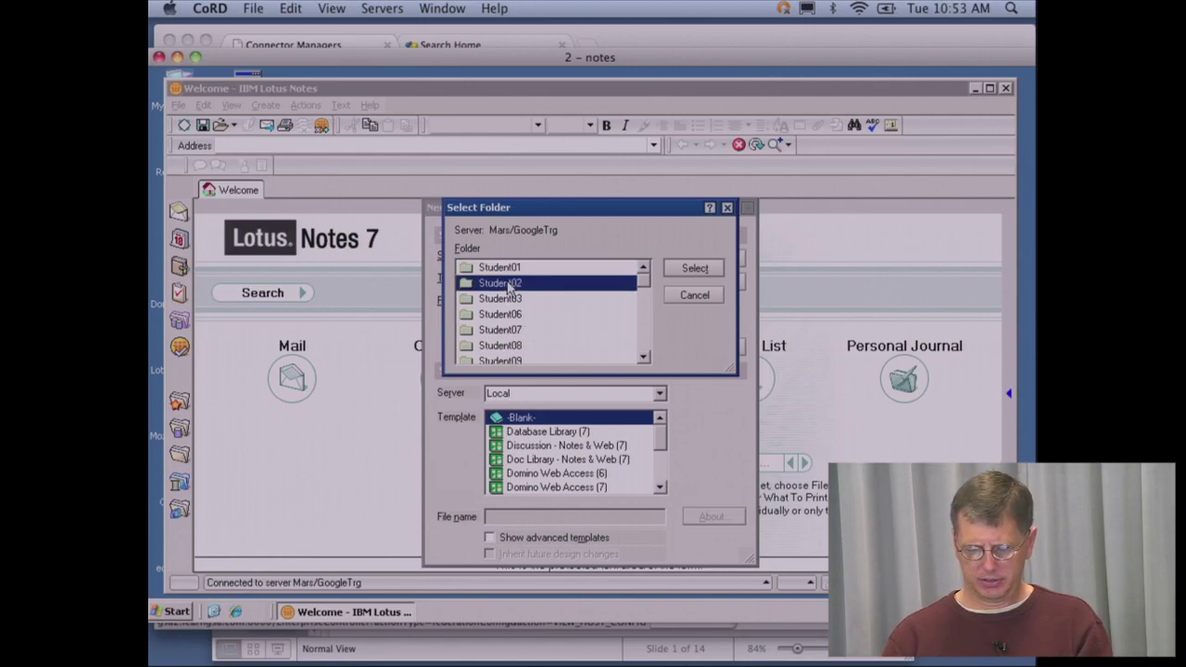
left_click(694, 271)
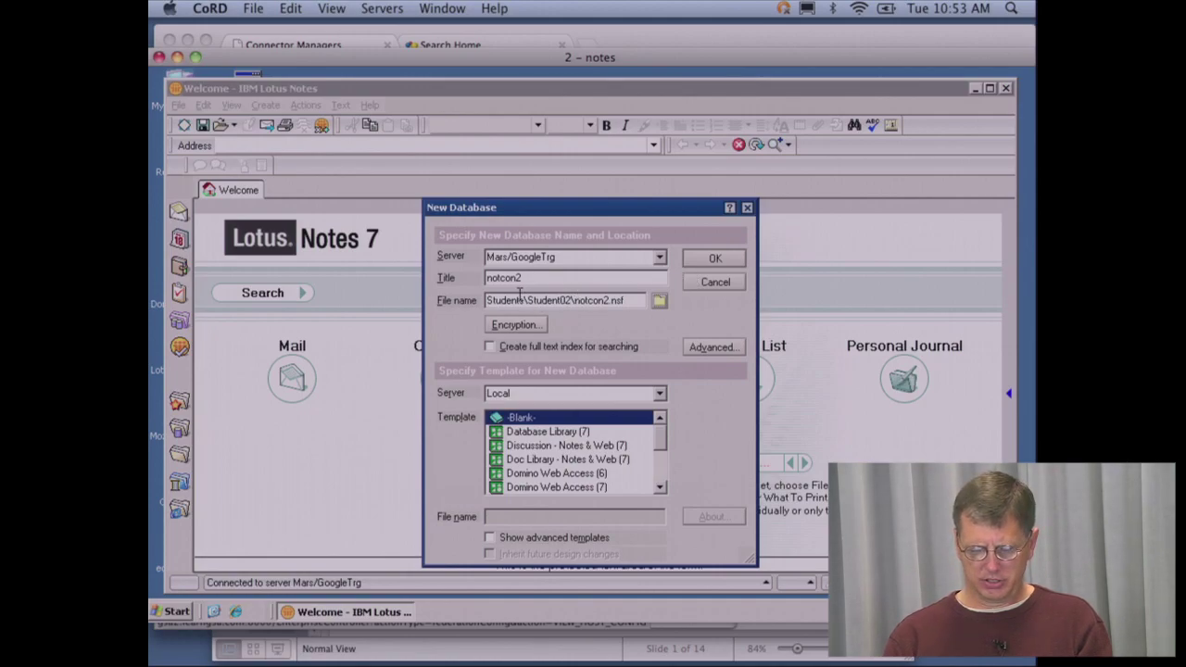
left_click_drag(516, 300, 634, 300)
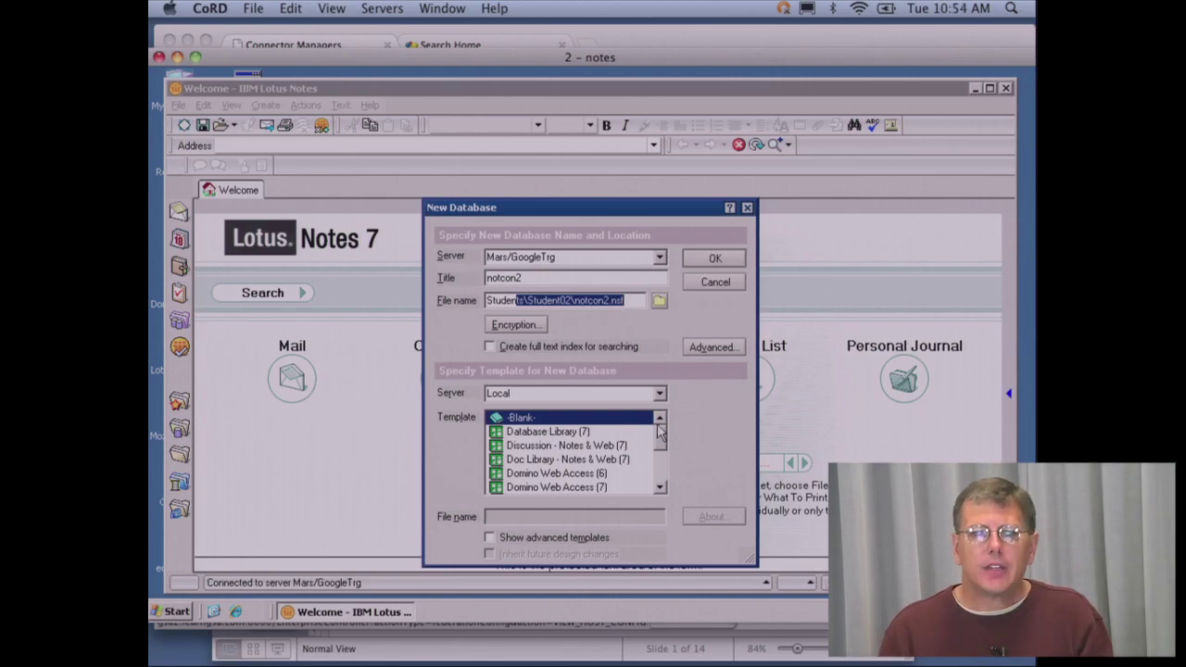
left_click_drag(659, 431, 660, 468)
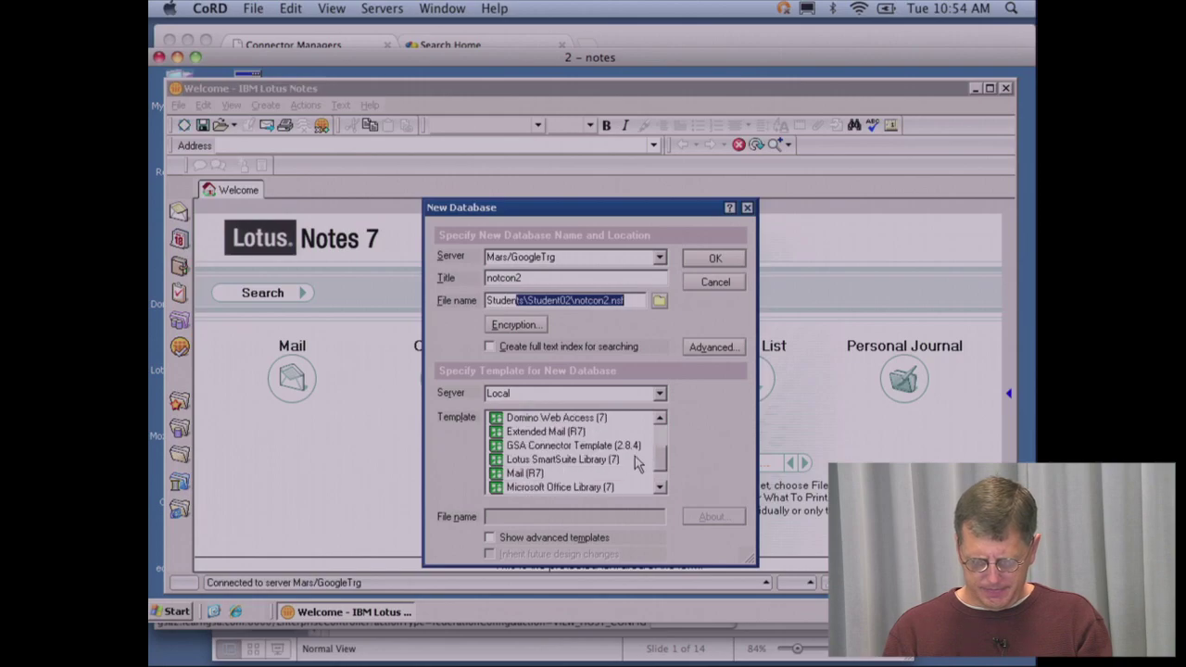
left_click(601, 447)
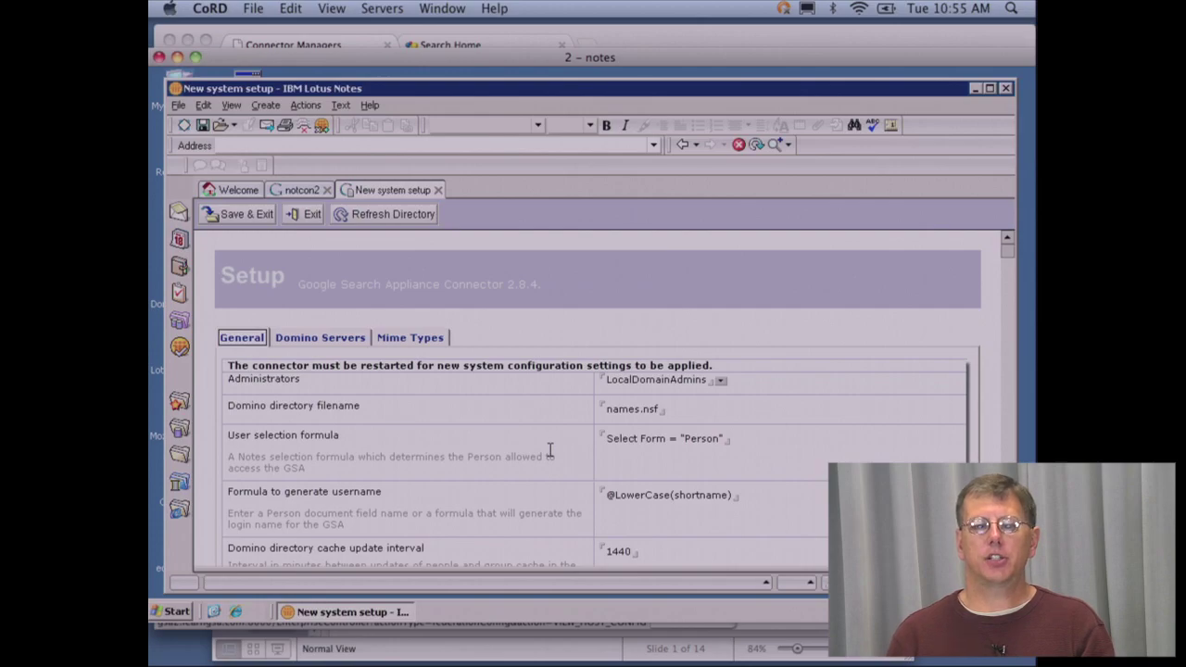
- On the Domino Servers tab, add region myregion with domain .learngsa.com and server Mars, then save
left_click(331, 339)
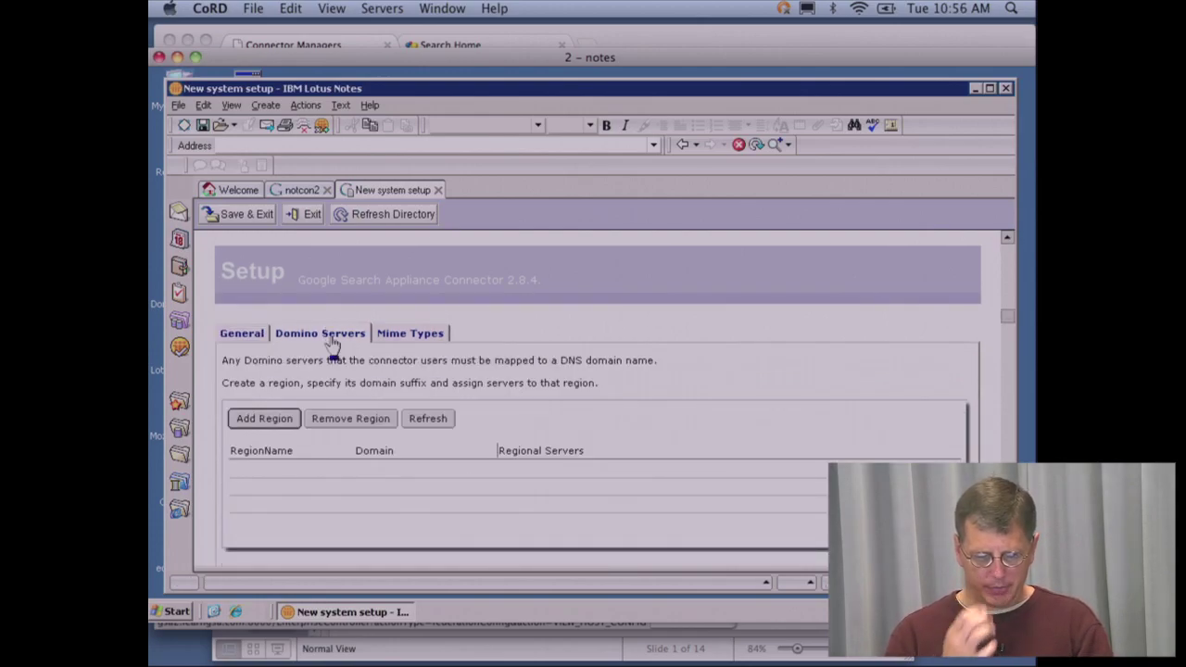
left_click(275, 417)
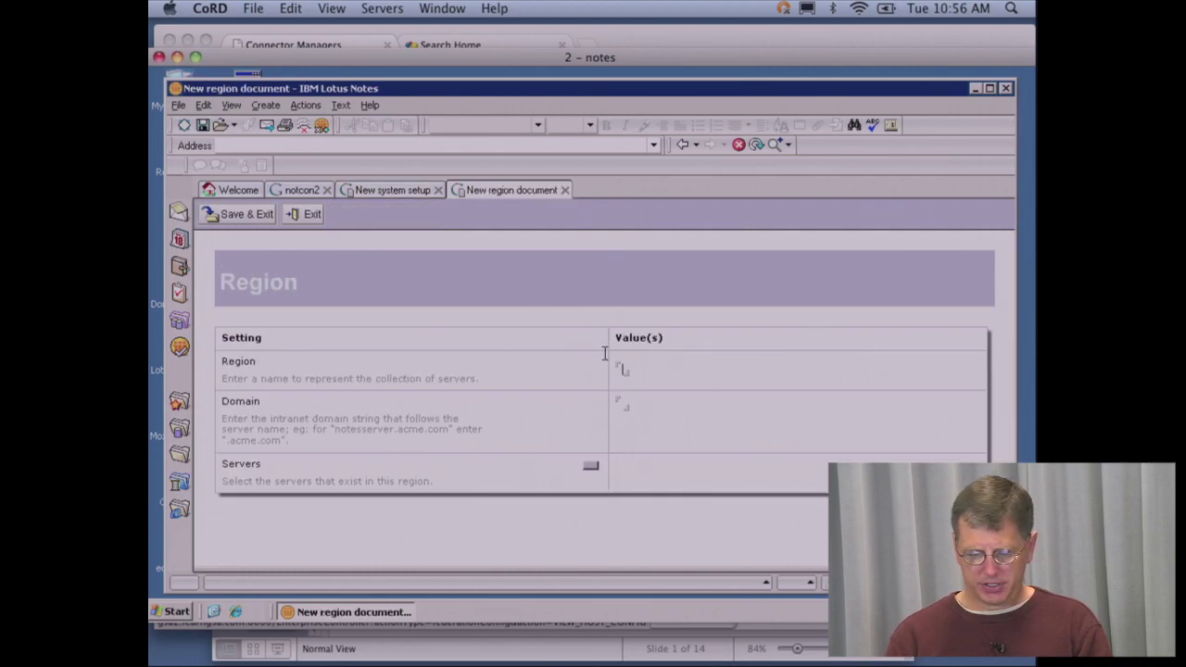
type("myregion")
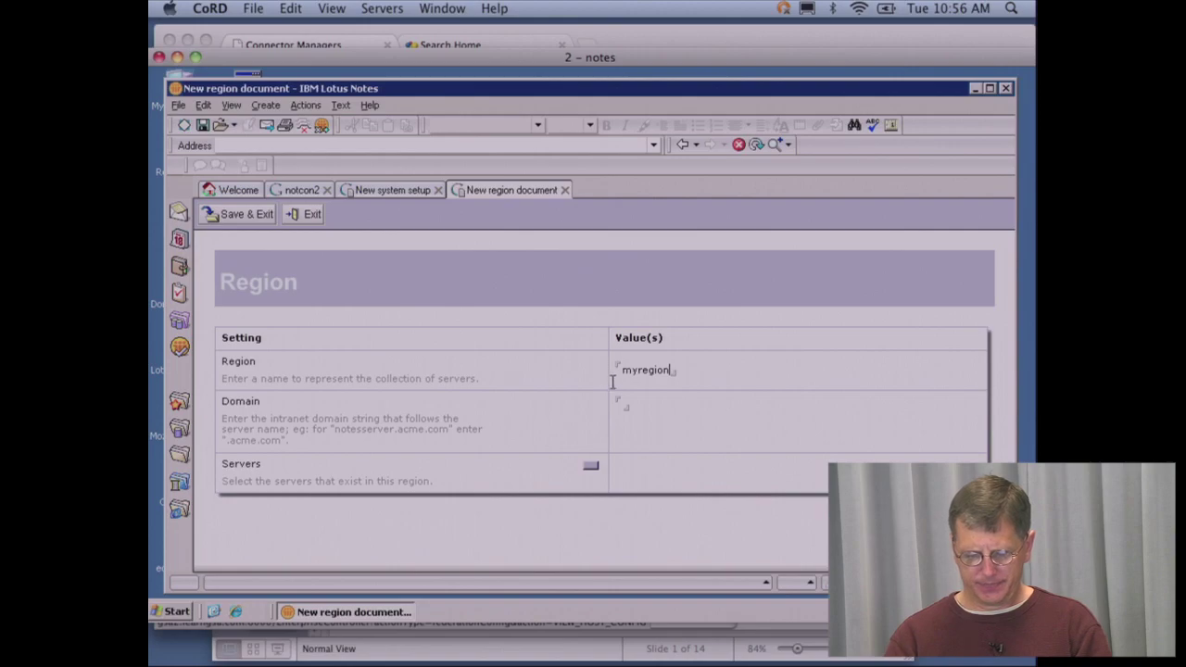
left_click(621, 405)
type(".")
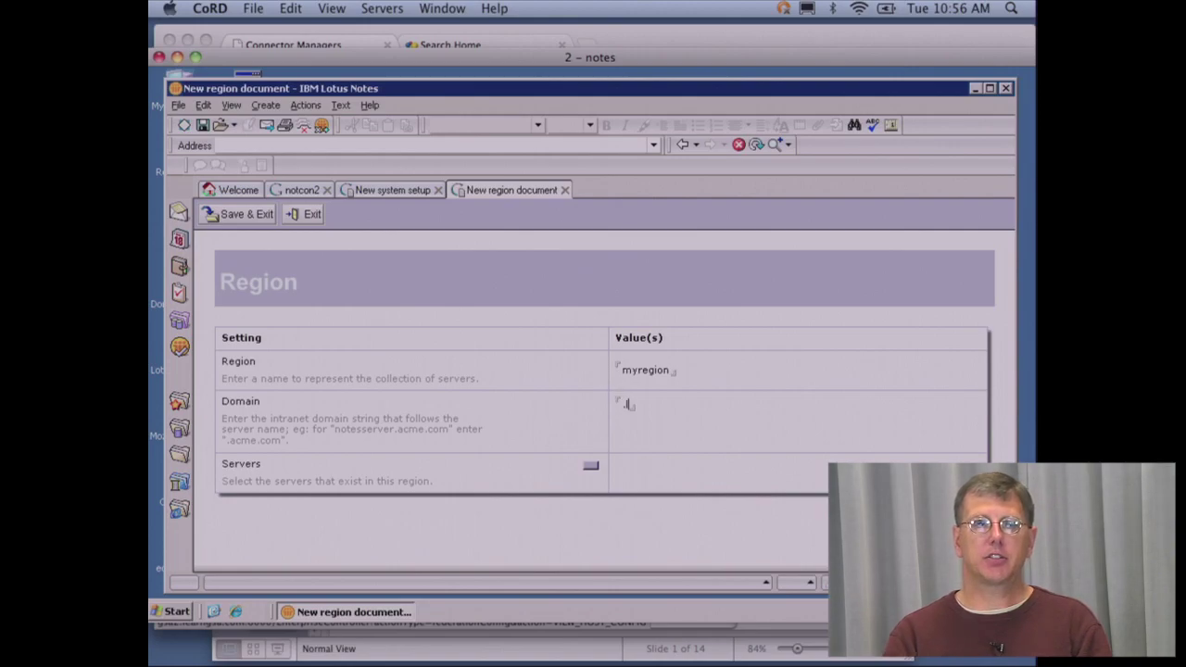
type("learnq")
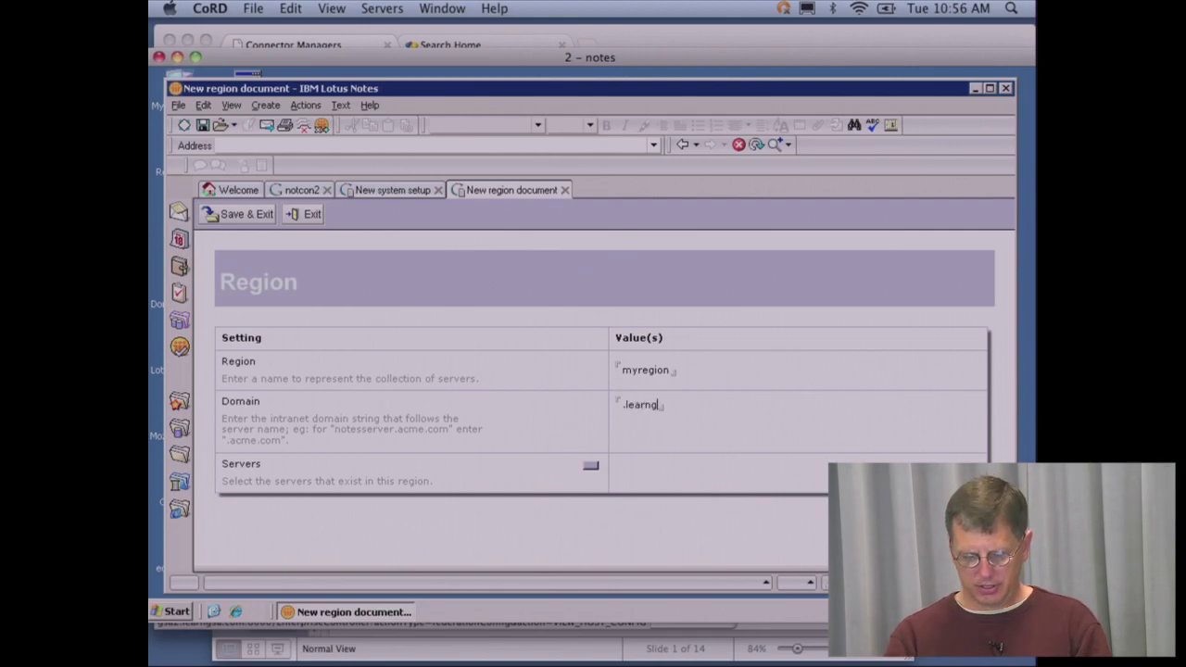
type("sa.com")
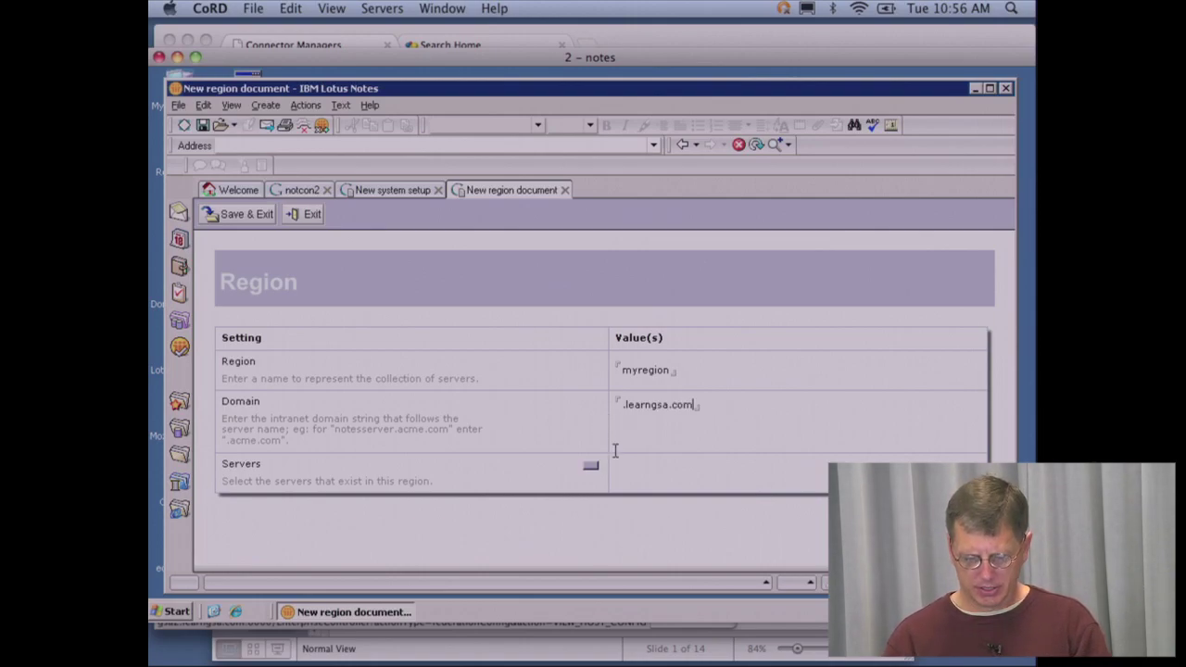
left_click(592, 465)
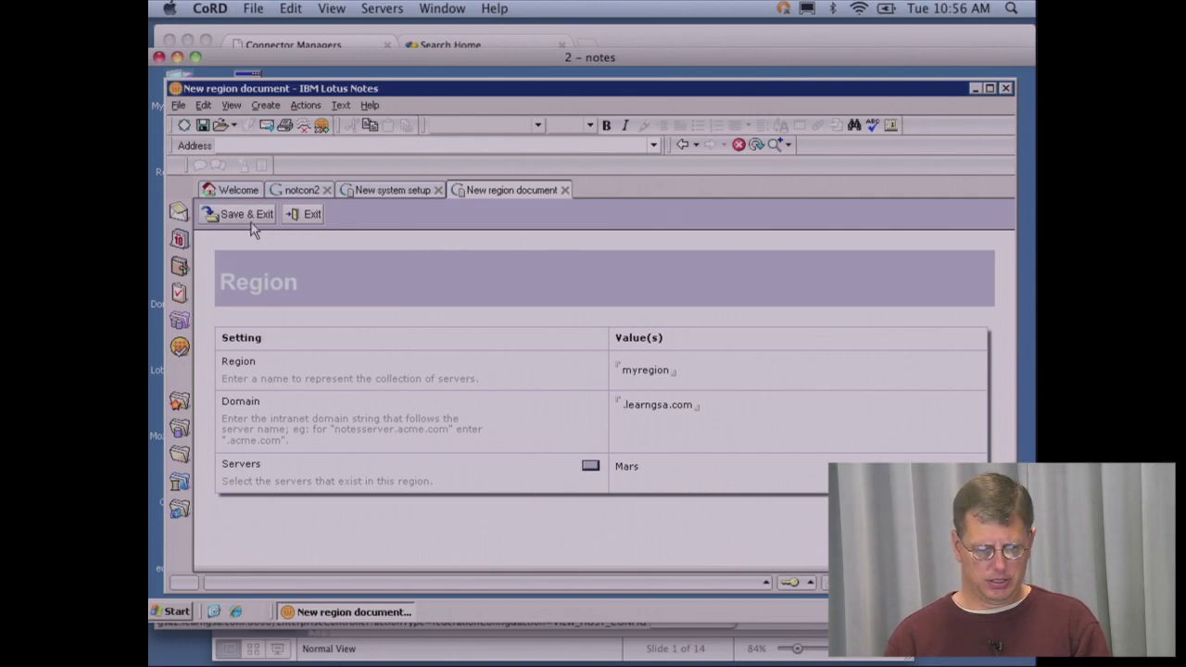
left_click(250, 218)
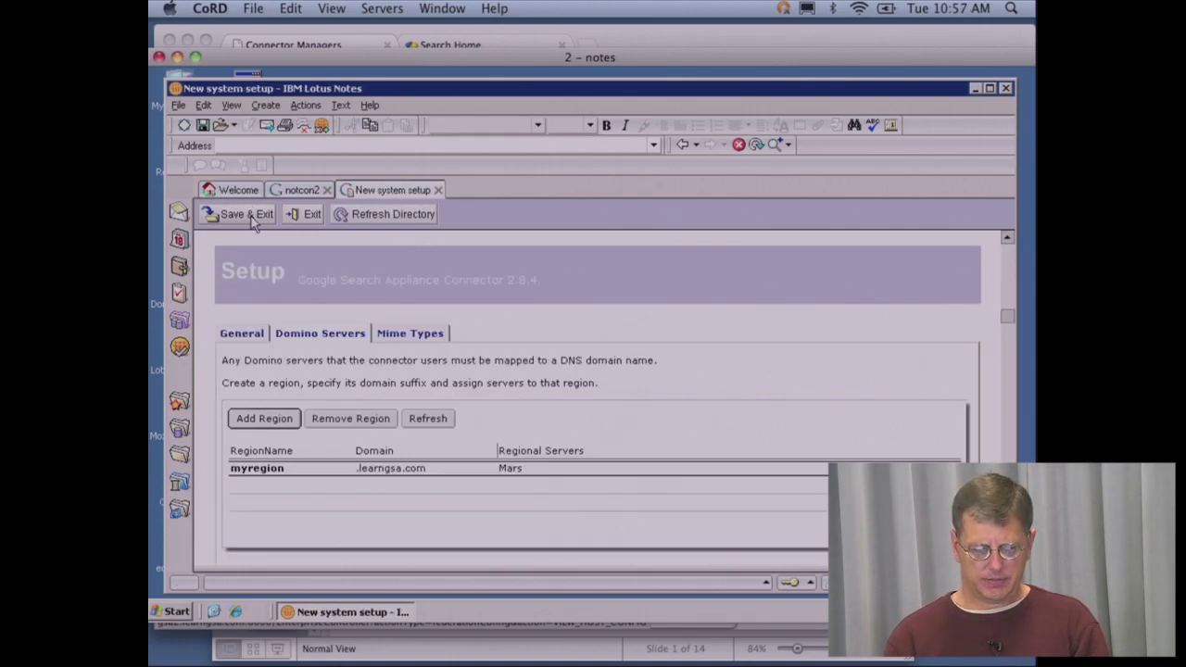
- Review the Mime Types tab, then save and exit the system setup form
left_click(404, 337)
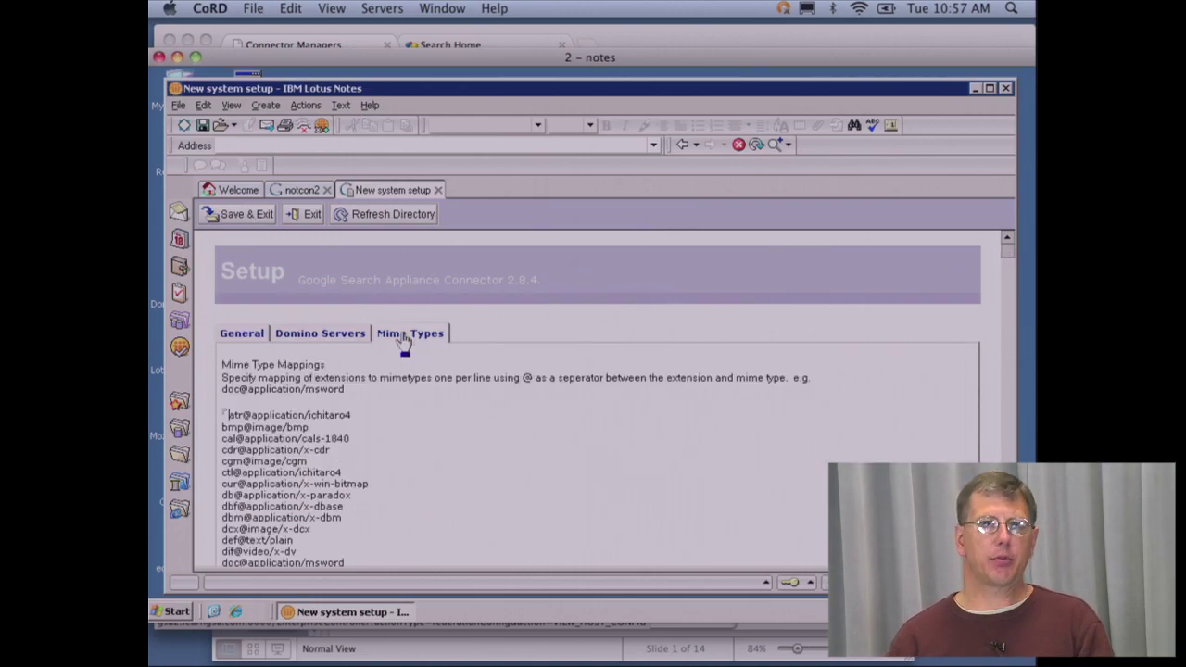
left_click(248, 217)
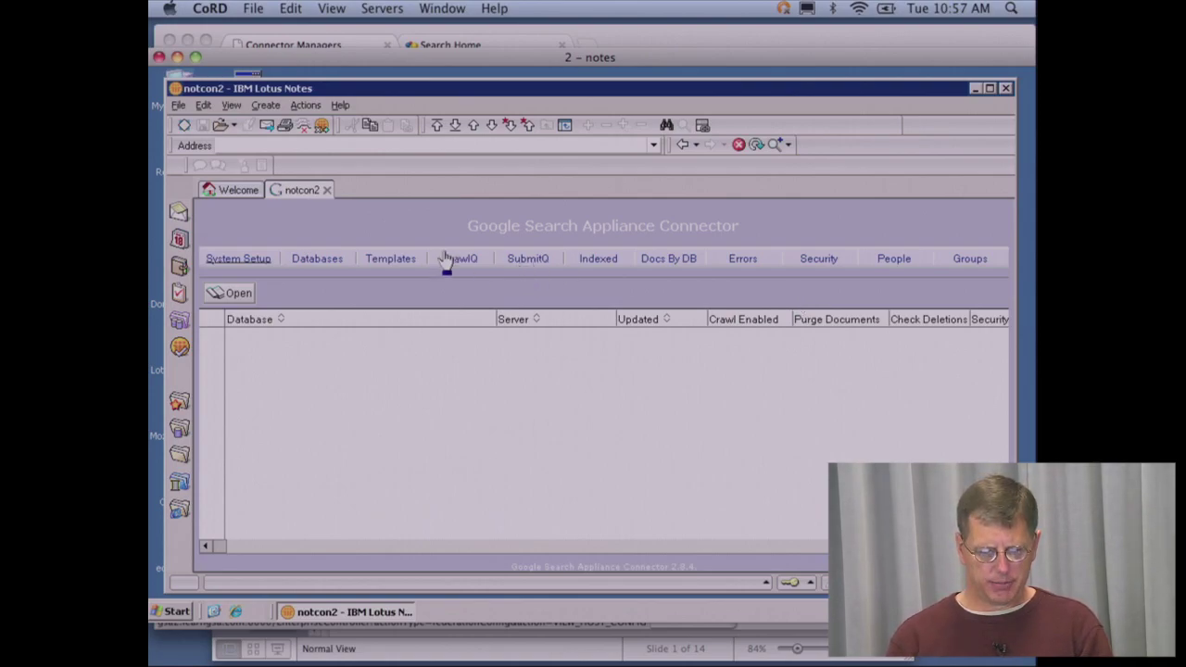
- Close notcon2, reopen it from the Mars/GoogleTrg server, and start a new database registration
left_click(327, 190)
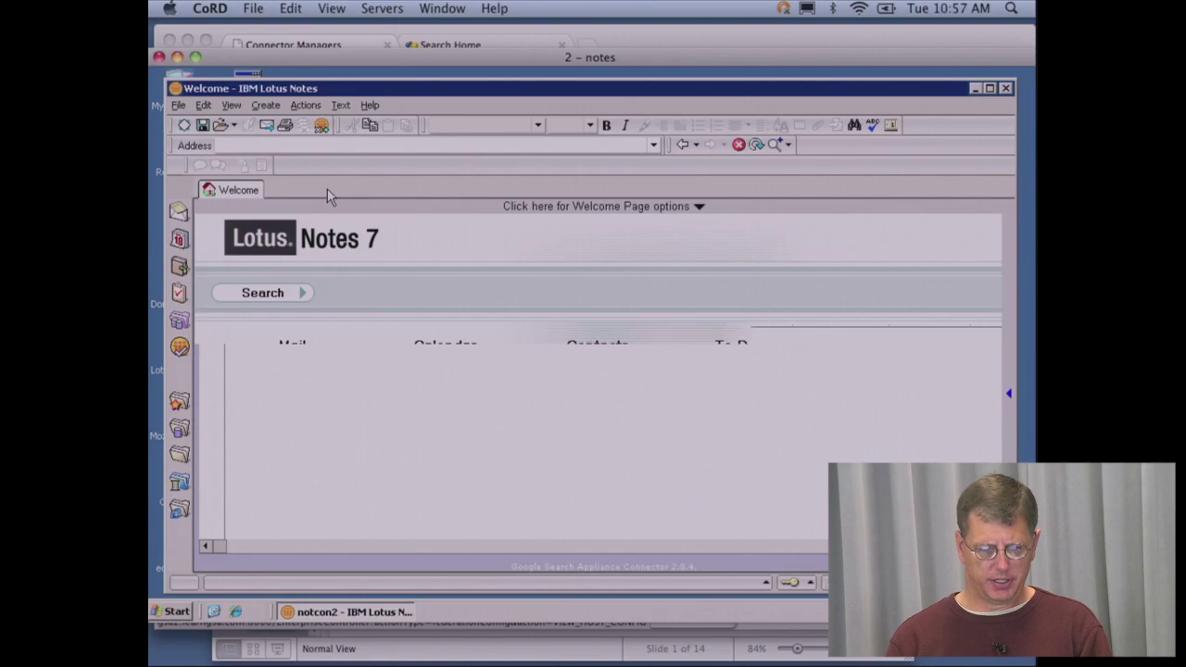
left_click(179, 105)
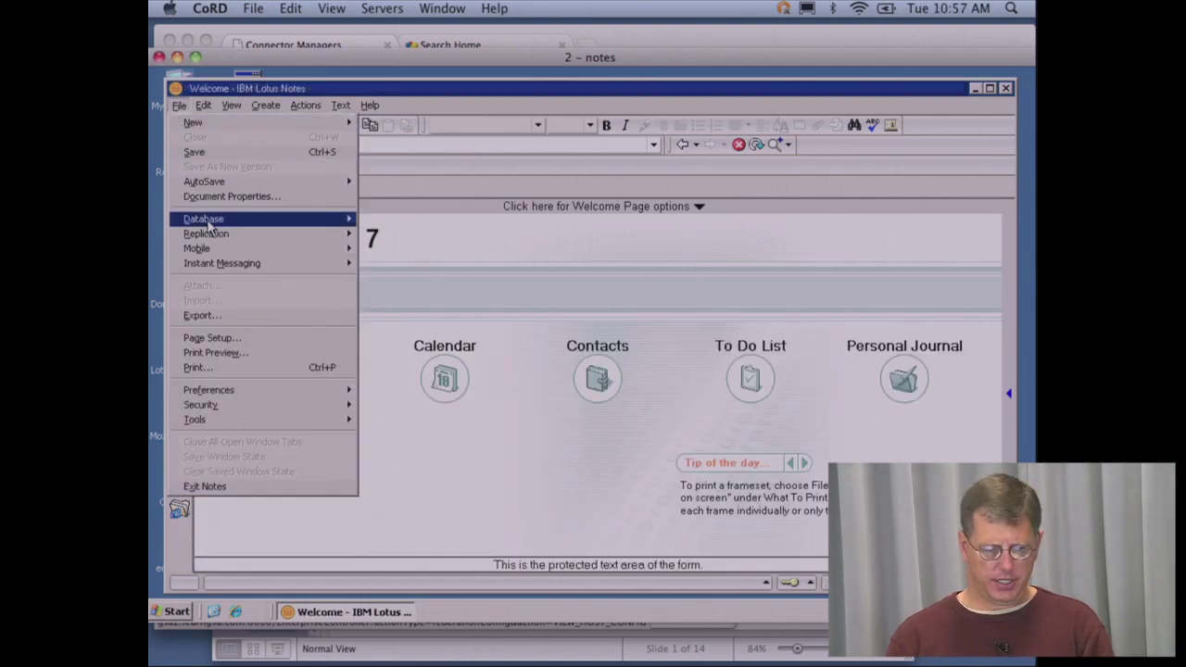
mouse_move(211, 221)
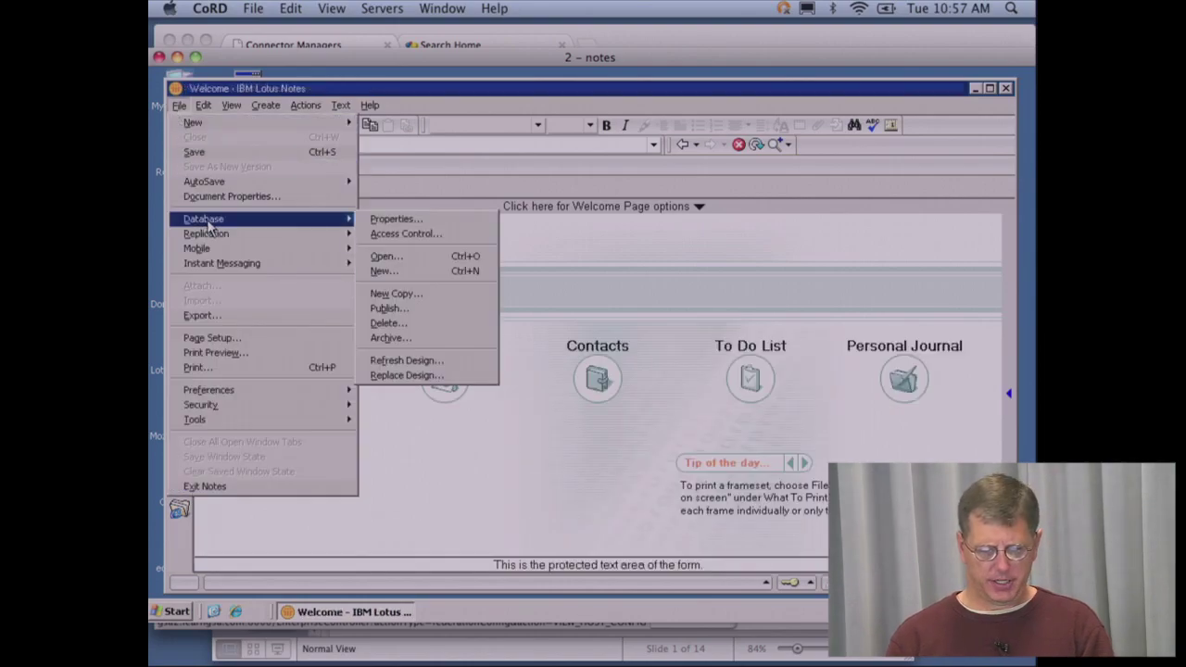
left_click(392, 260)
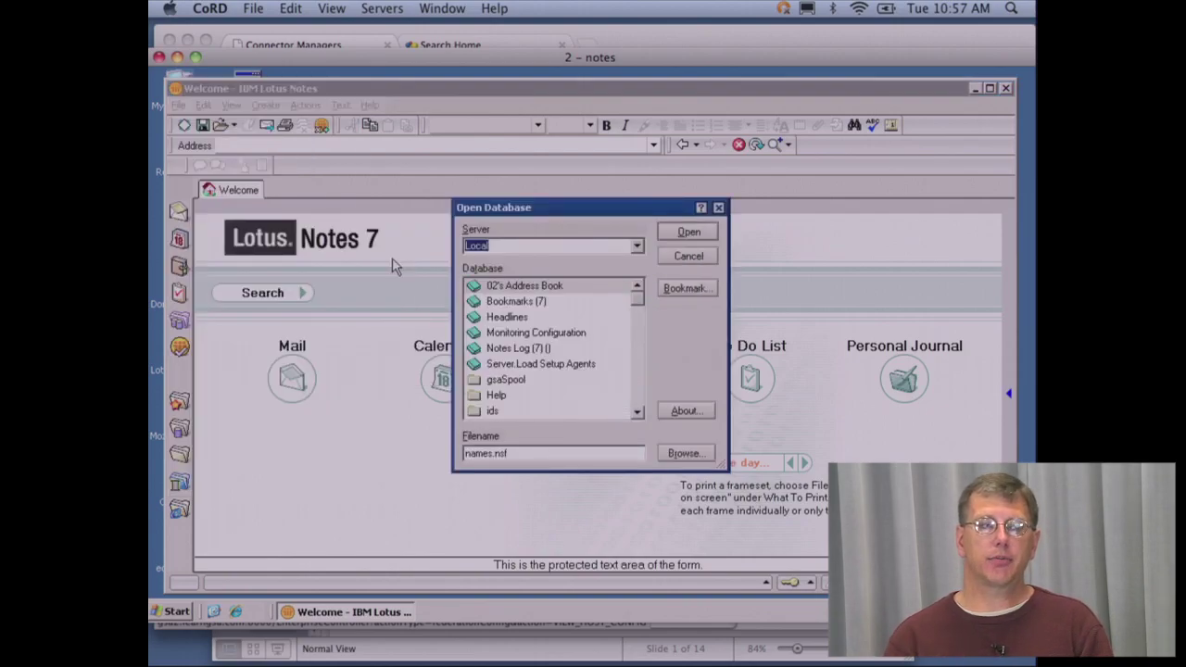
left_click(637, 247)
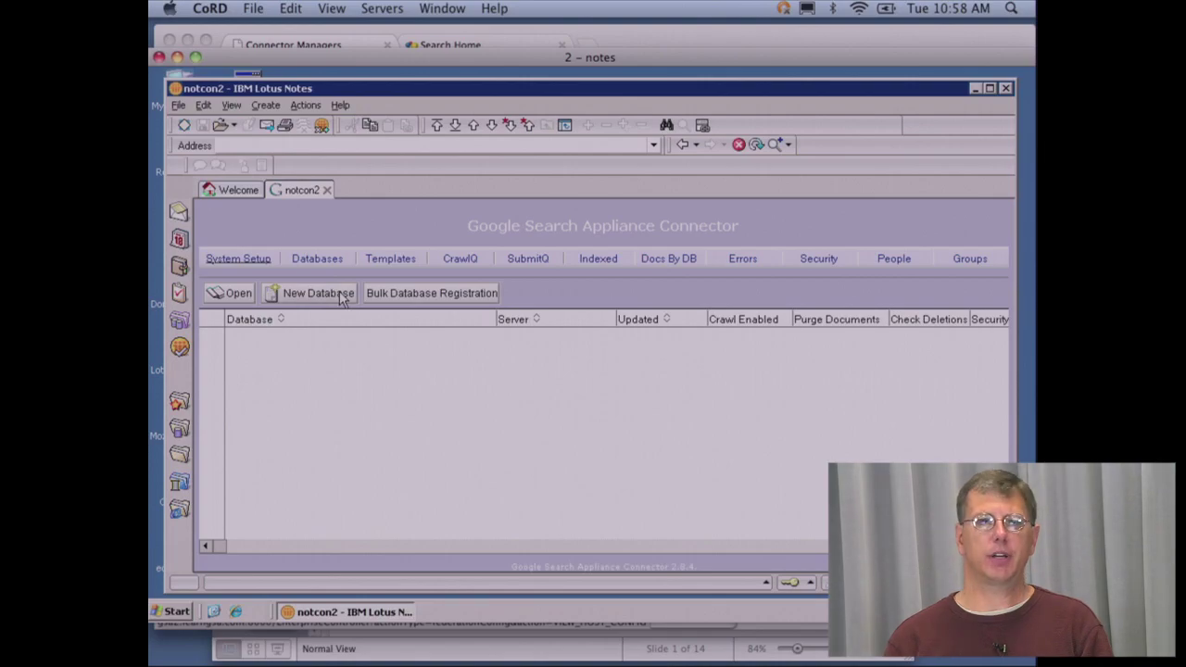
left_click(315, 293)
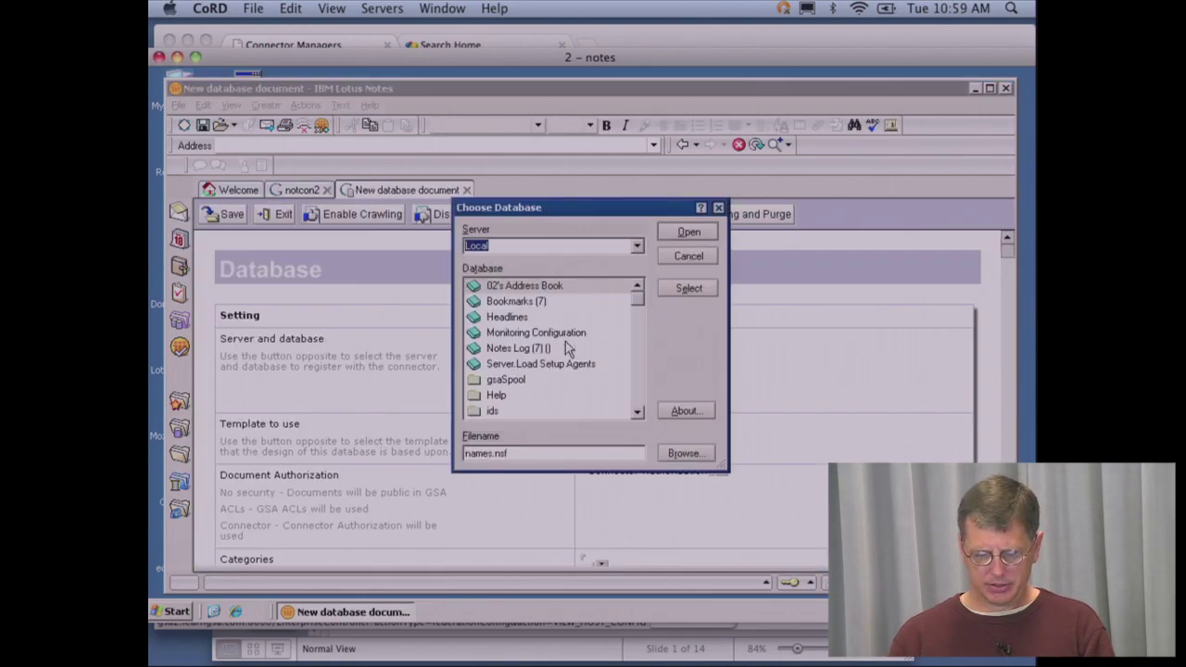
- Pick the Lotus Notes 7 Help database from the help folder on Mars/GoogleTrg
left_click(640, 247)
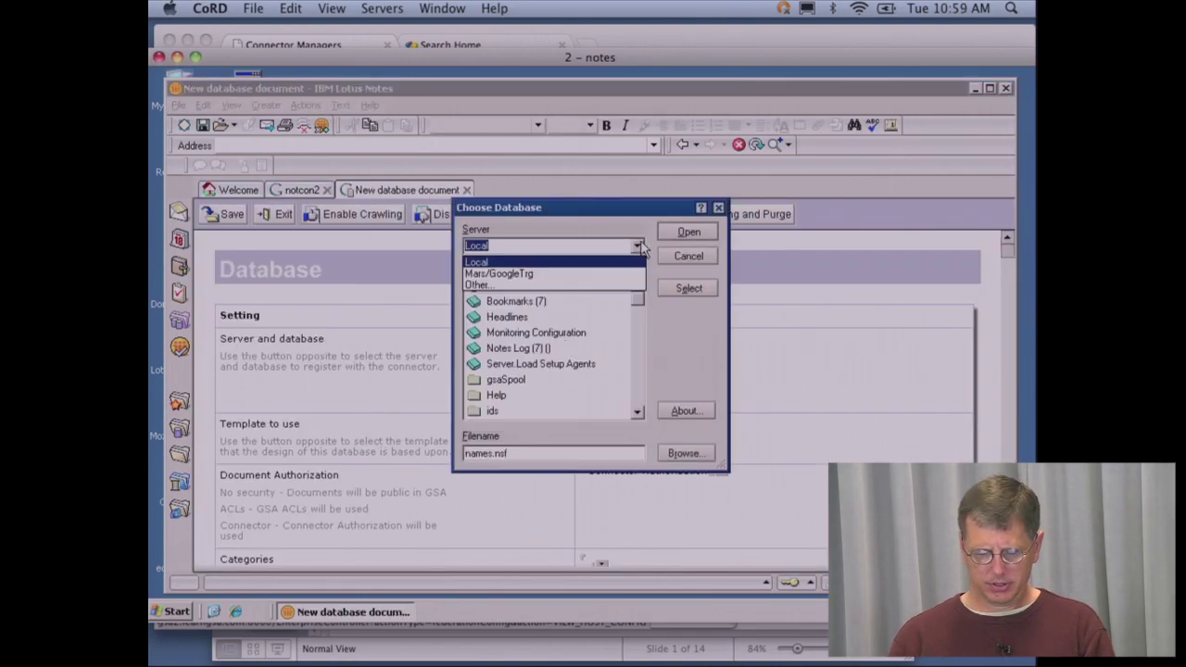
left_click(556, 273)
left_click_drag(635, 299, 633, 399)
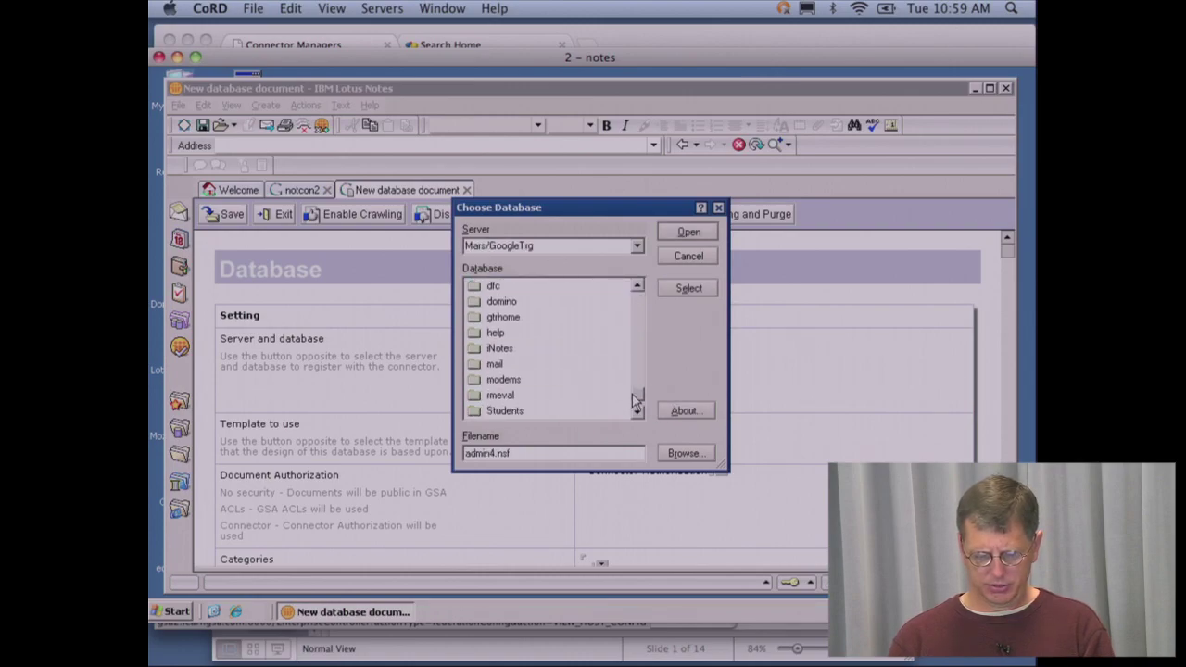
double_click(497, 331)
double_click(556, 411)
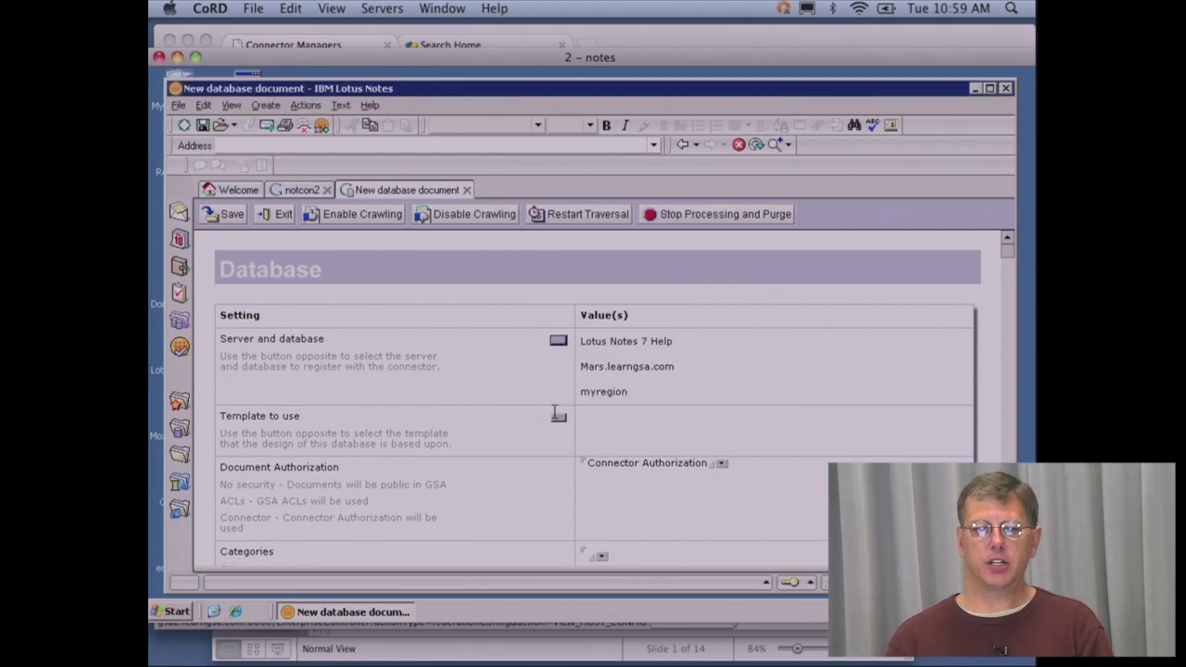
- Choose Notes Help as the registered database's template
left_click(560, 417)
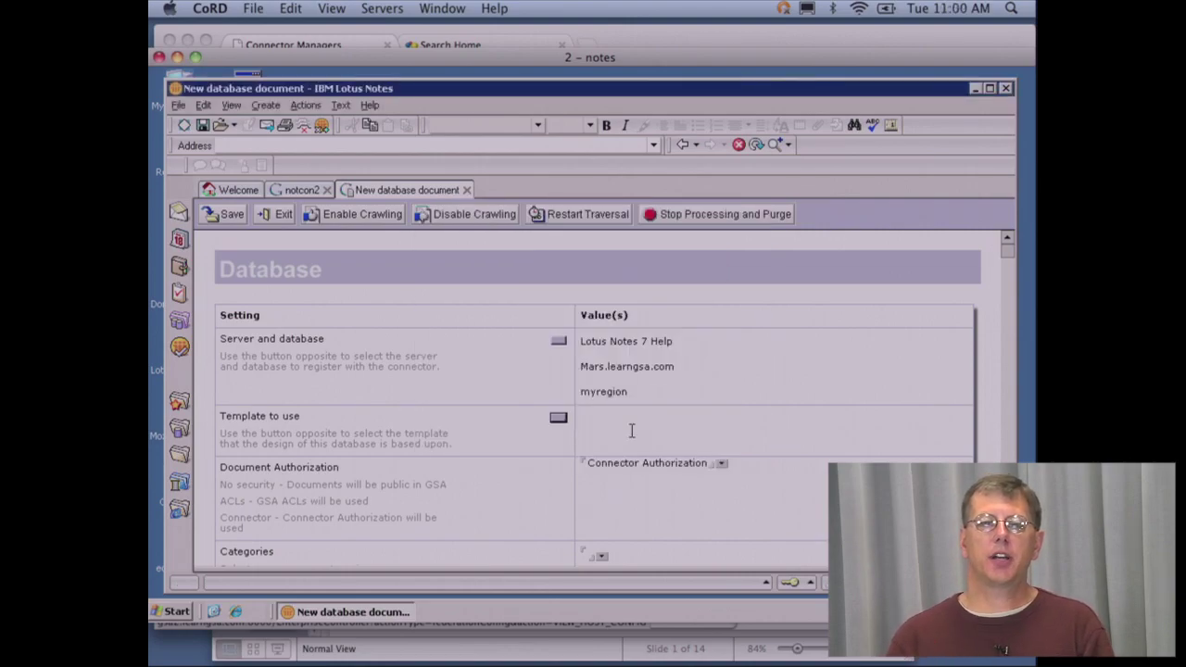
left_click(559, 422)
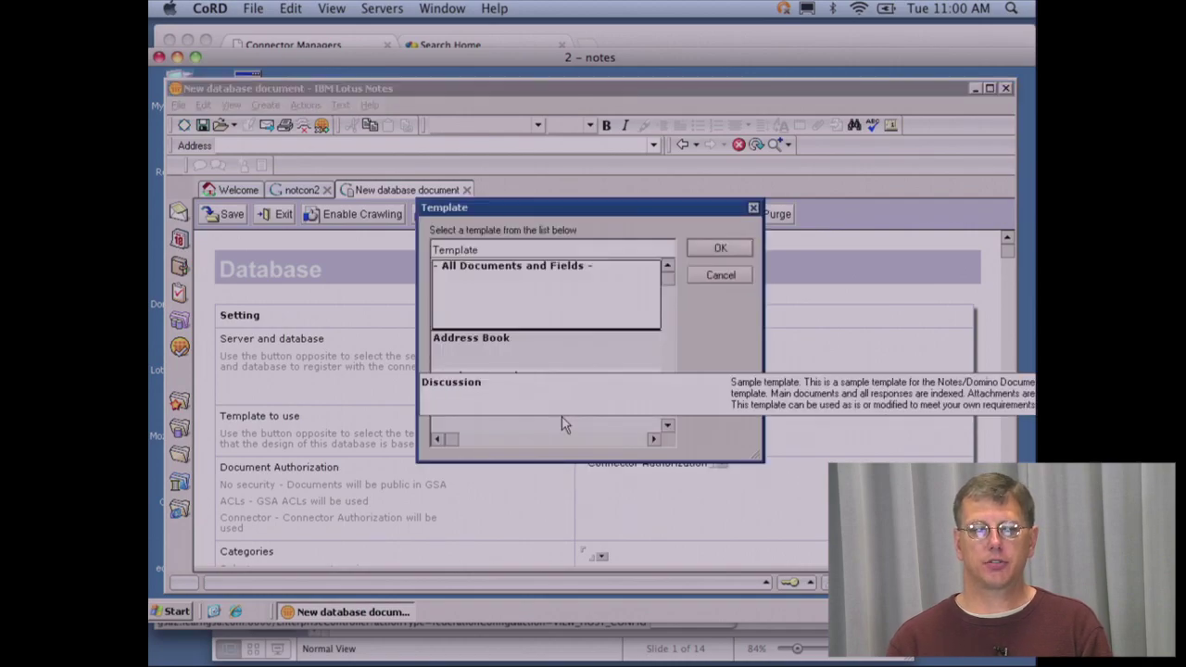
left_click_drag(664, 288, 669, 413)
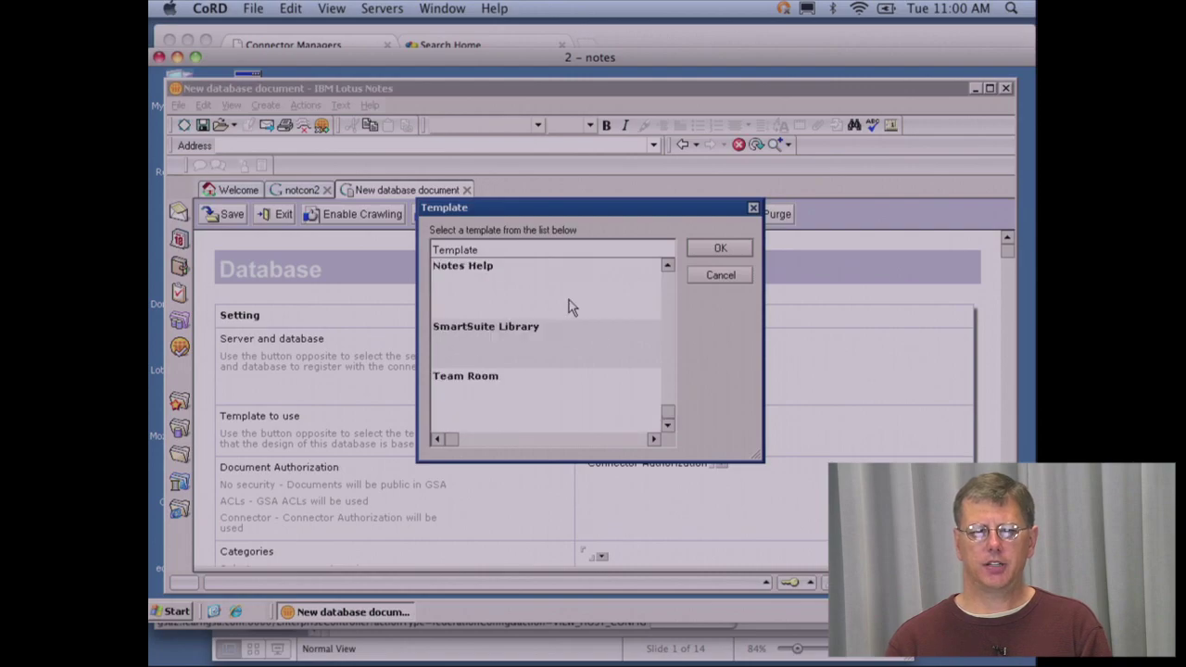
left_click(525, 283)
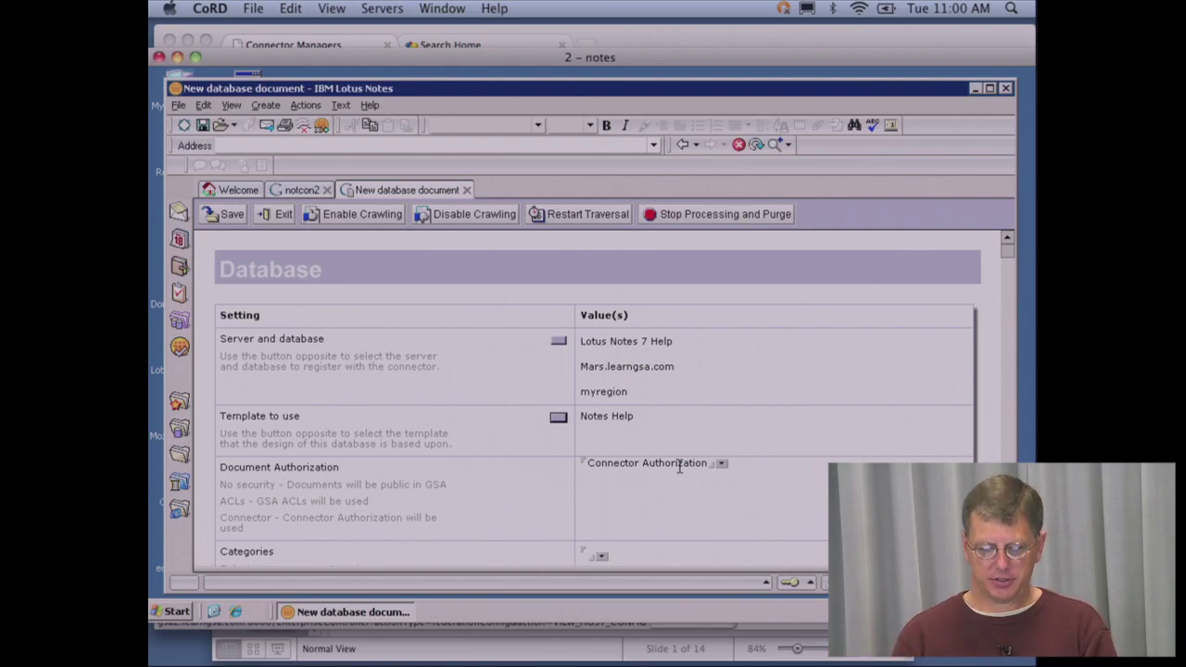
- Set the registration's Document Authorization to No Security
scroll(679, 469, "down", 2)
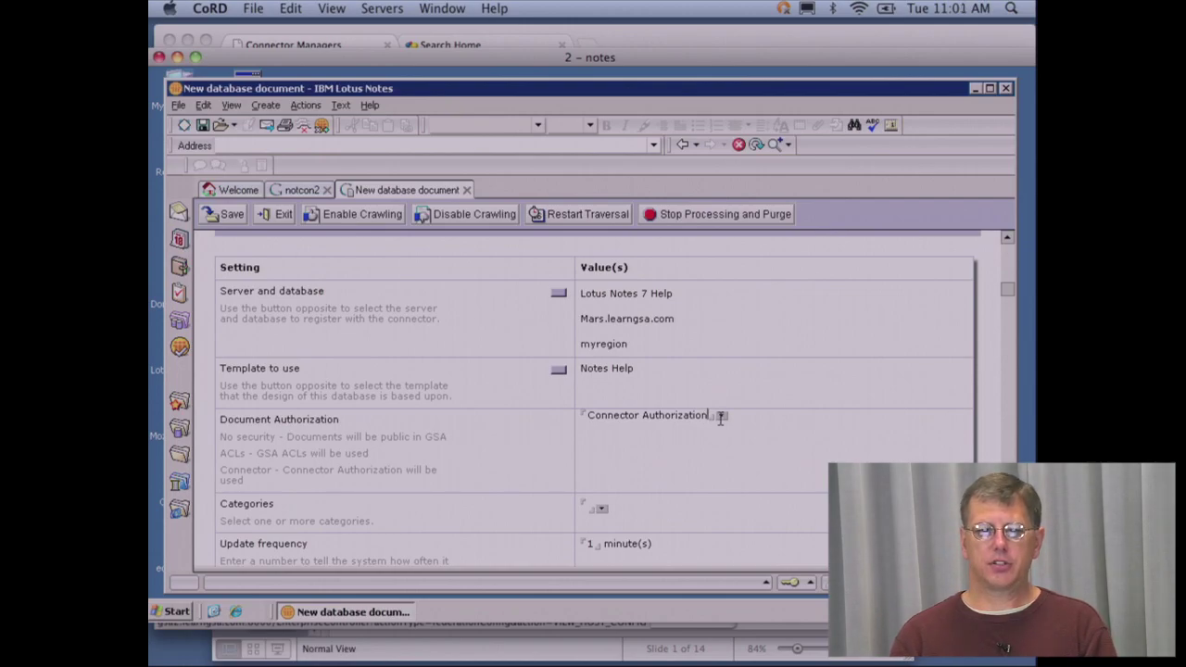
left_click(721, 417)
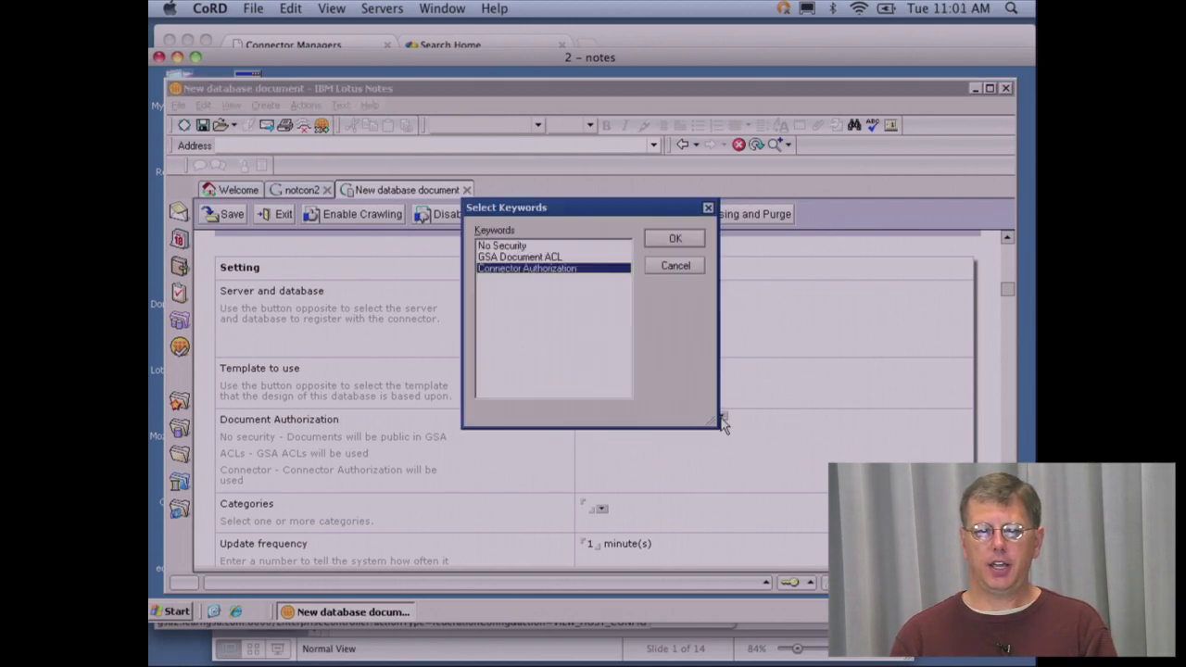
double_click(505, 246)
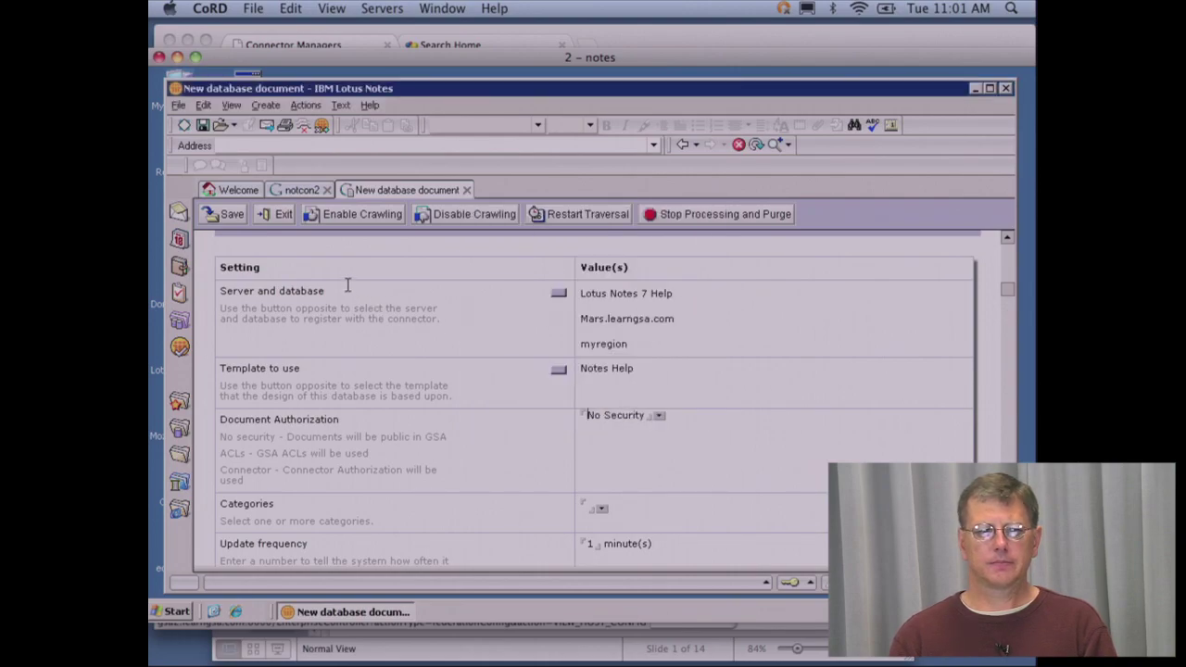
- Save the registration document and return to the connector's Templates list
left_click(232, 217)
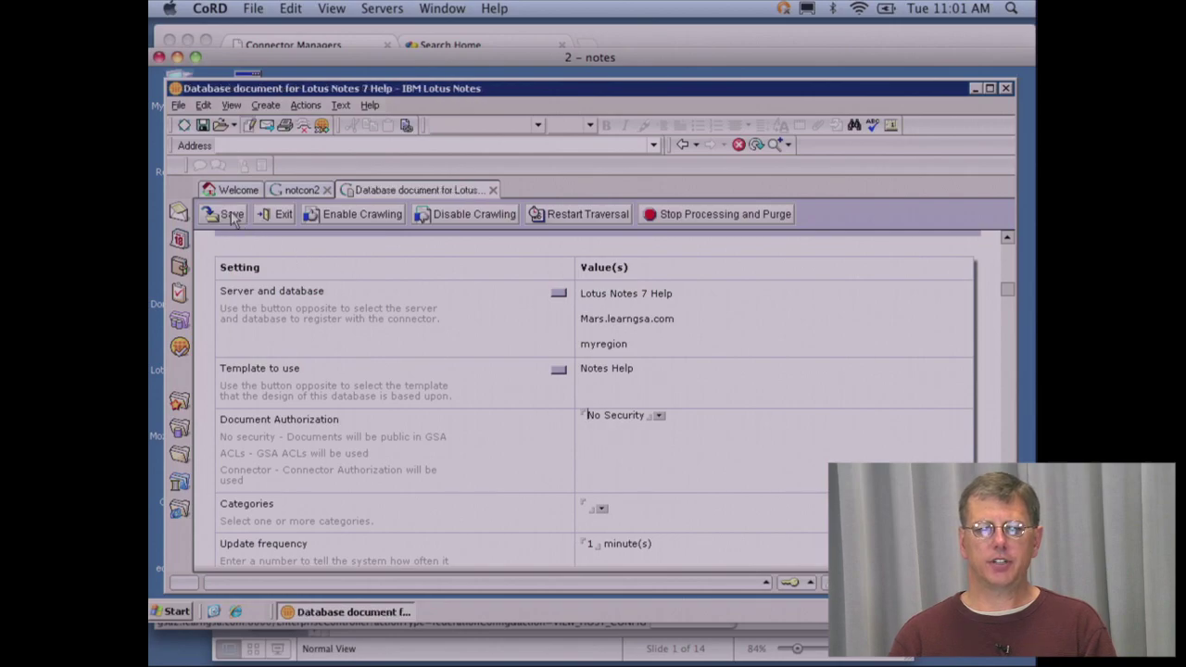
left_click(277, 217)
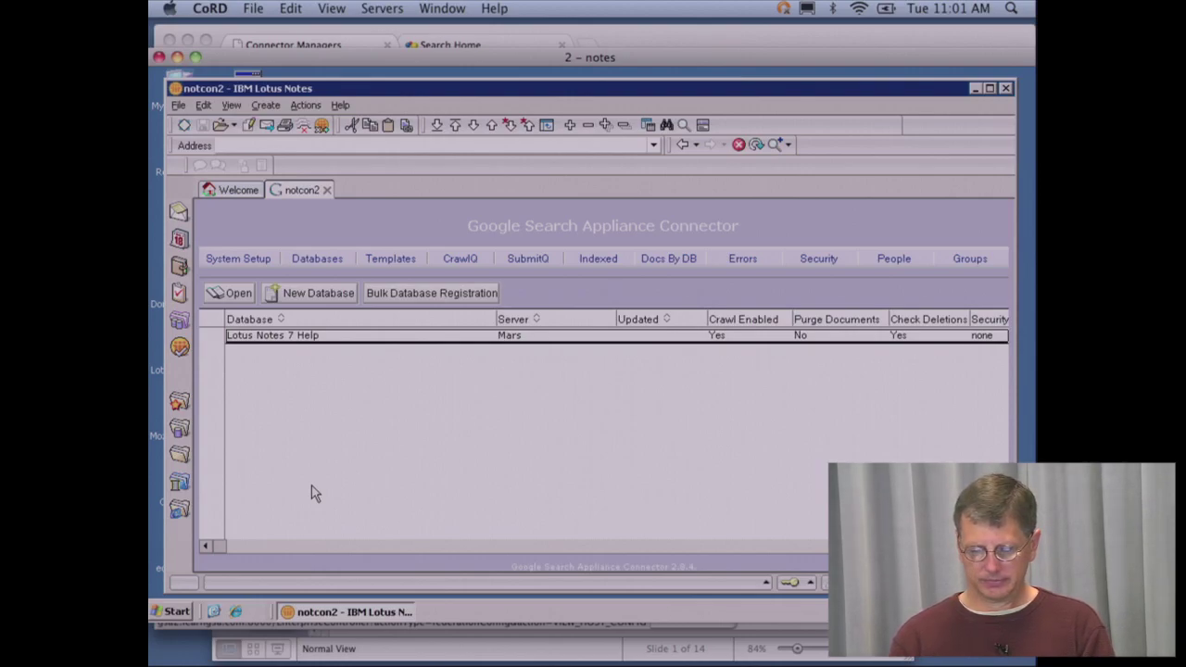
left_click(393, 259)
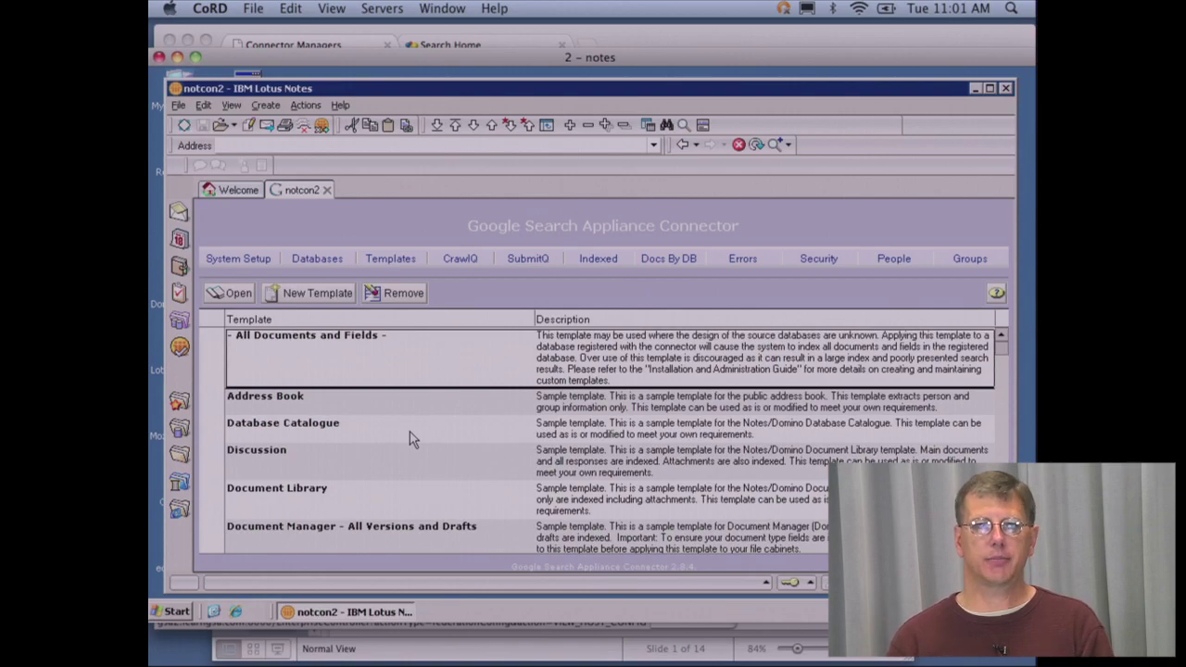
- Exit Notes and start the LotusNotes Connector Service from Google Search Appliance Connectors 2.8.4 > LotusNotes1
left_click(177, 106)
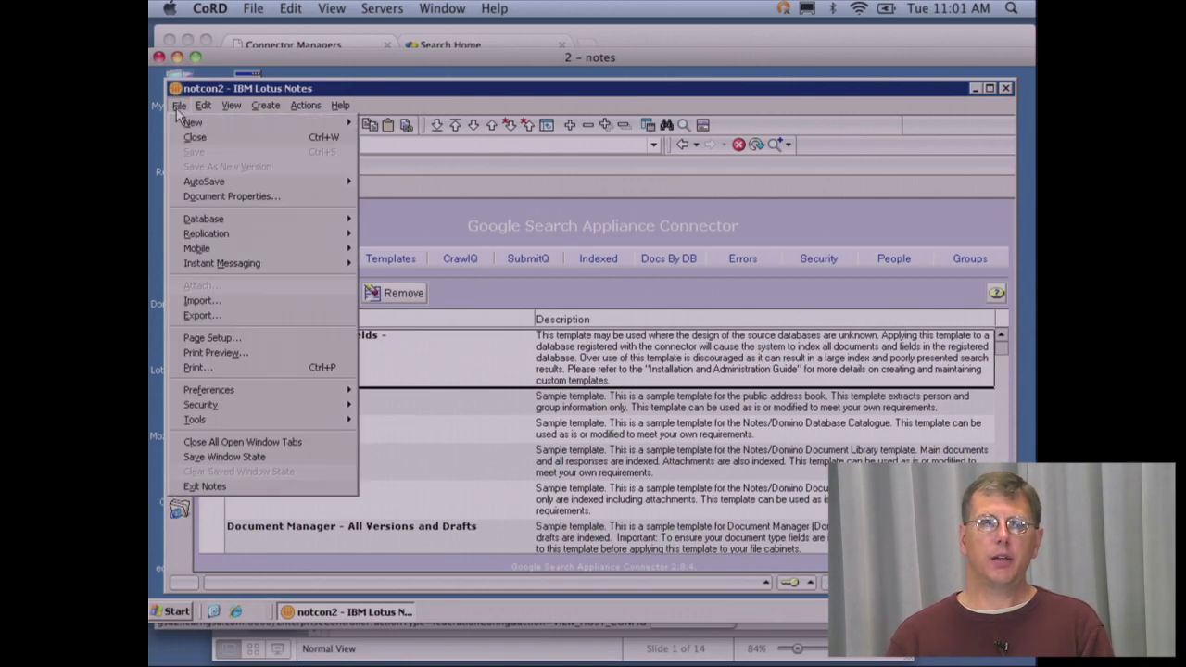
left_click(204, 487)
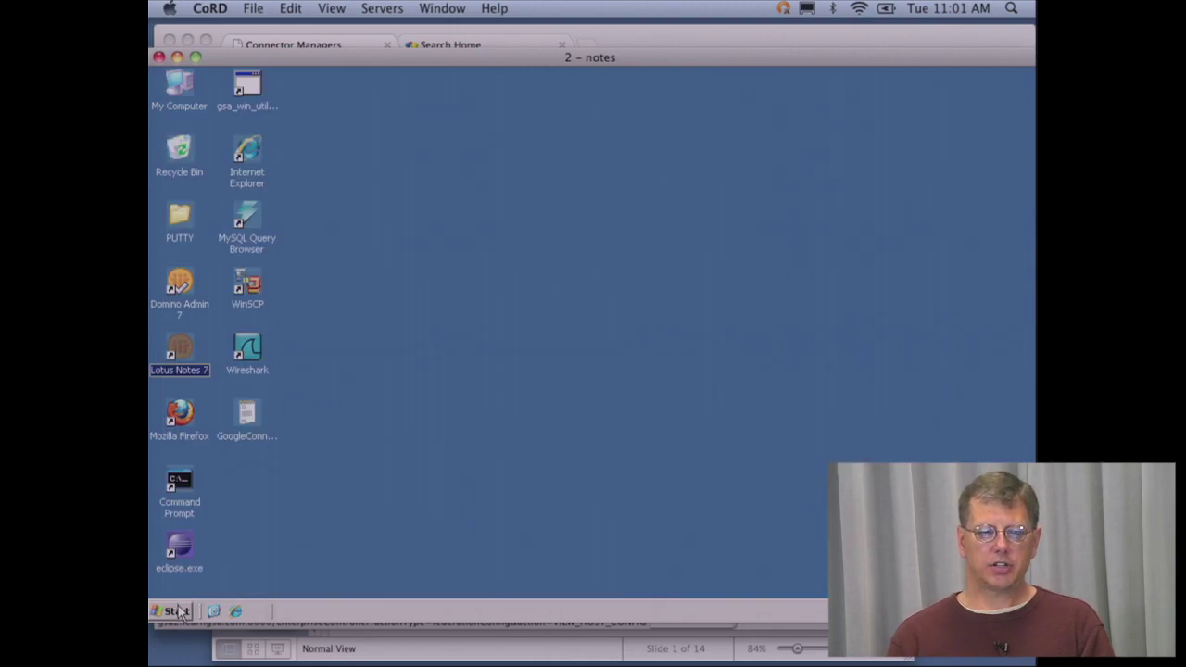
left_click(176, 614)
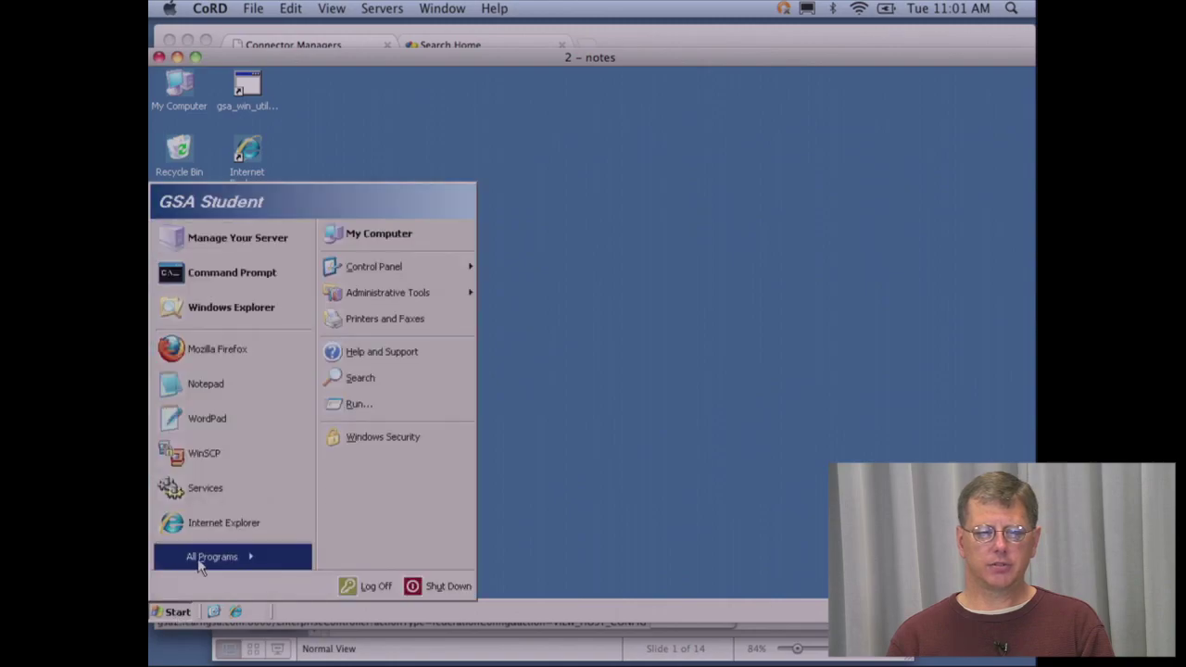
left_click(228, 562)
mouse_move(454, 562)
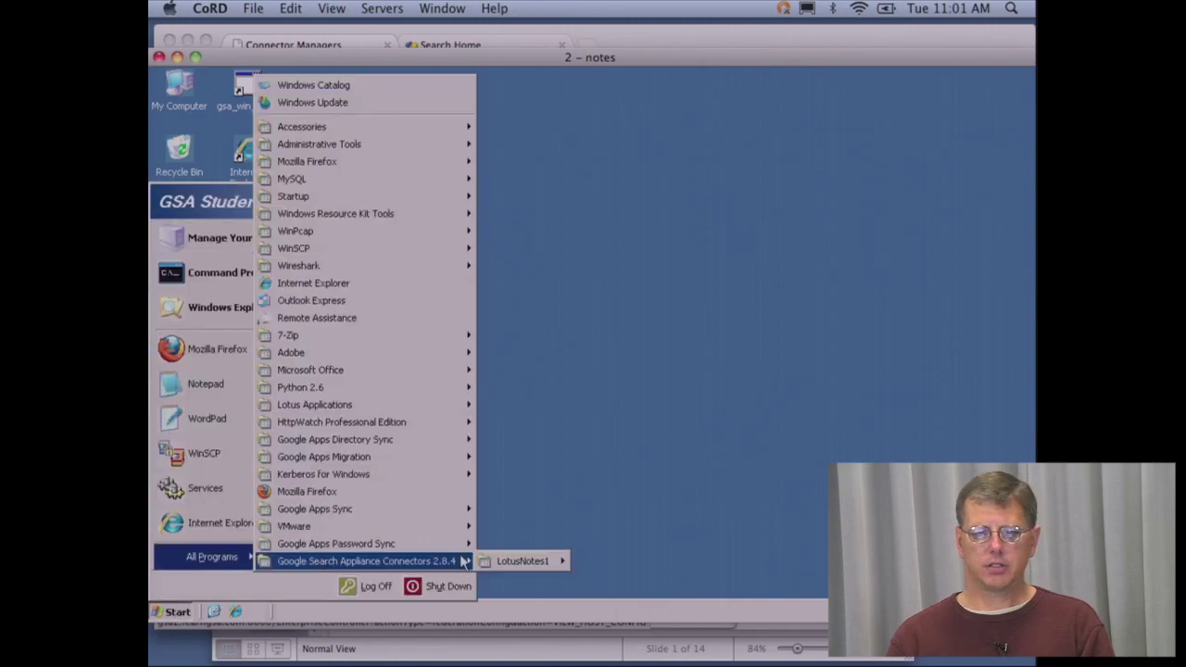
mouse_move(538, 562)
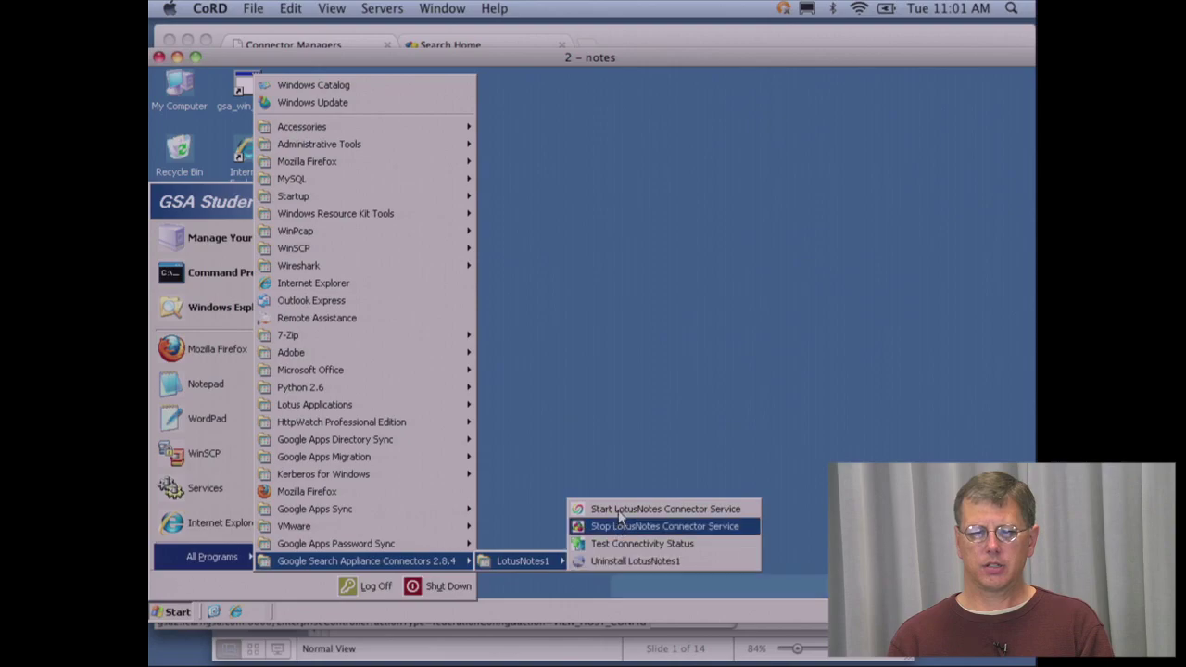
left_click(619, 510)
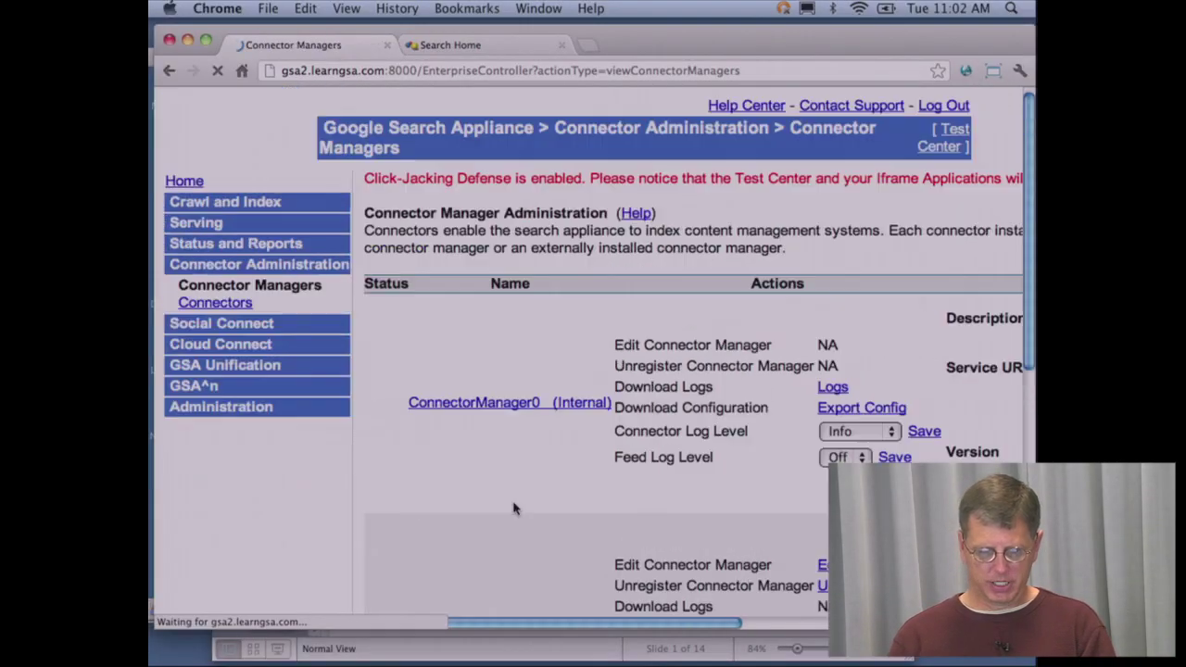
- Add a new connector named lotus-notes-connector under ConnectorManager-Lotus2
scroll(513, 508, "down", 3)
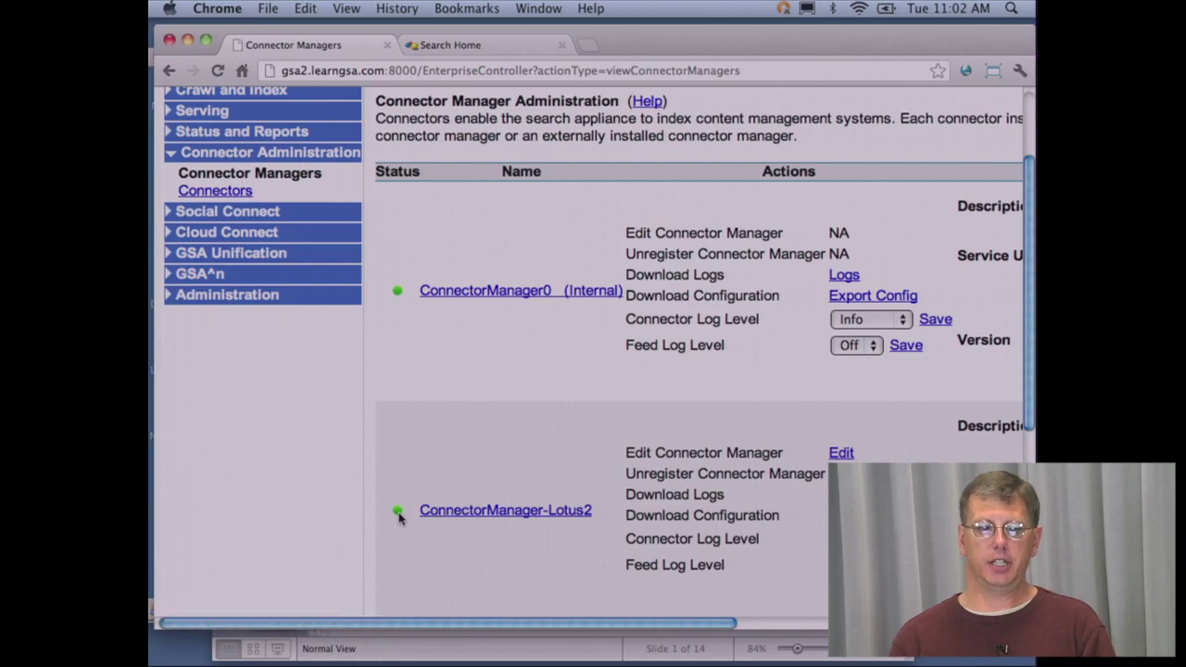
left_click(466, 511)
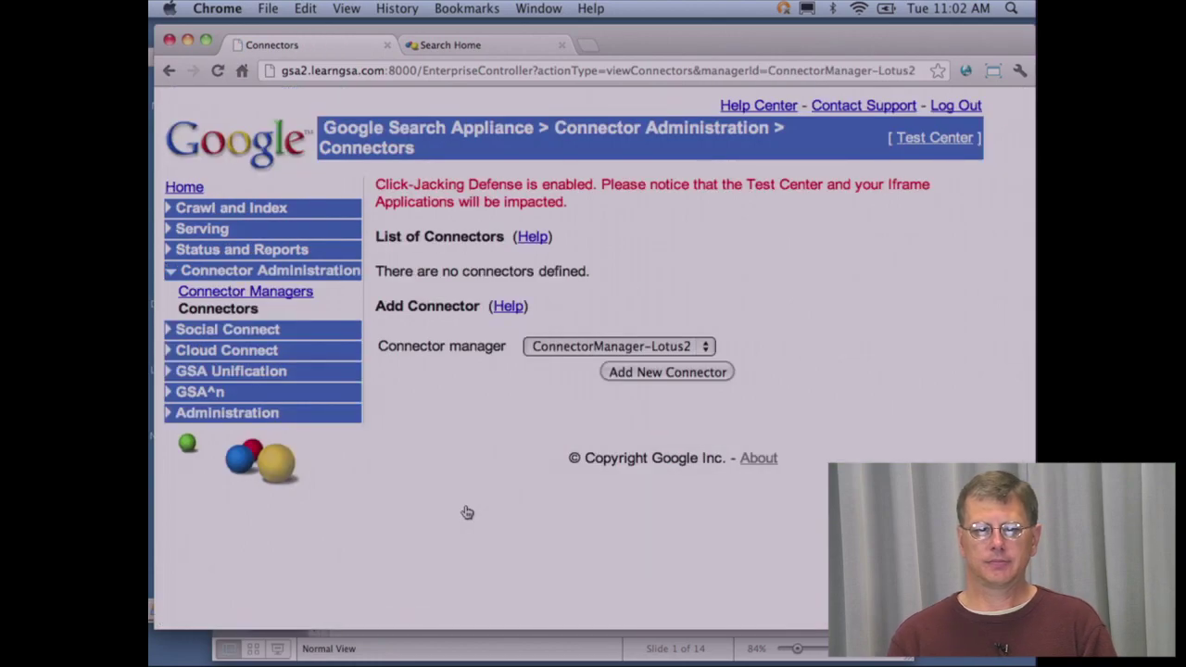
left_click(651, 374)
left_click(688, 298)
type("l")
key("Down")
key("Return")
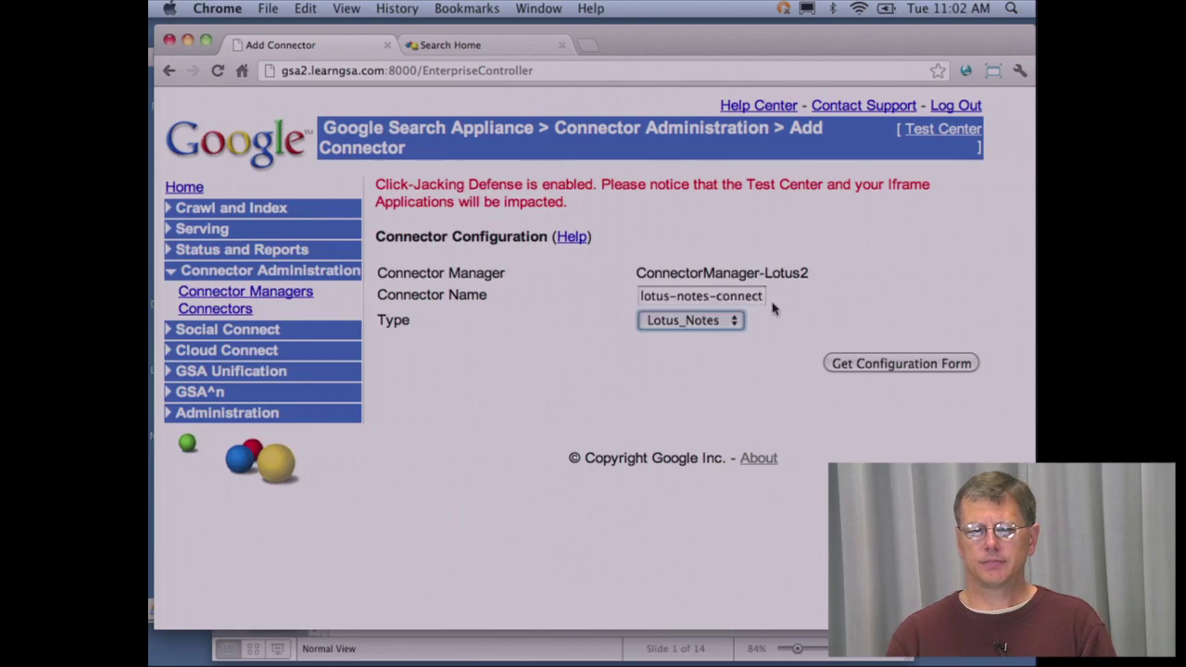
- Load the Lotus_Notes configuration form, enter the Notes ID password, and switch to the remote desktop
left_click(852, 368)
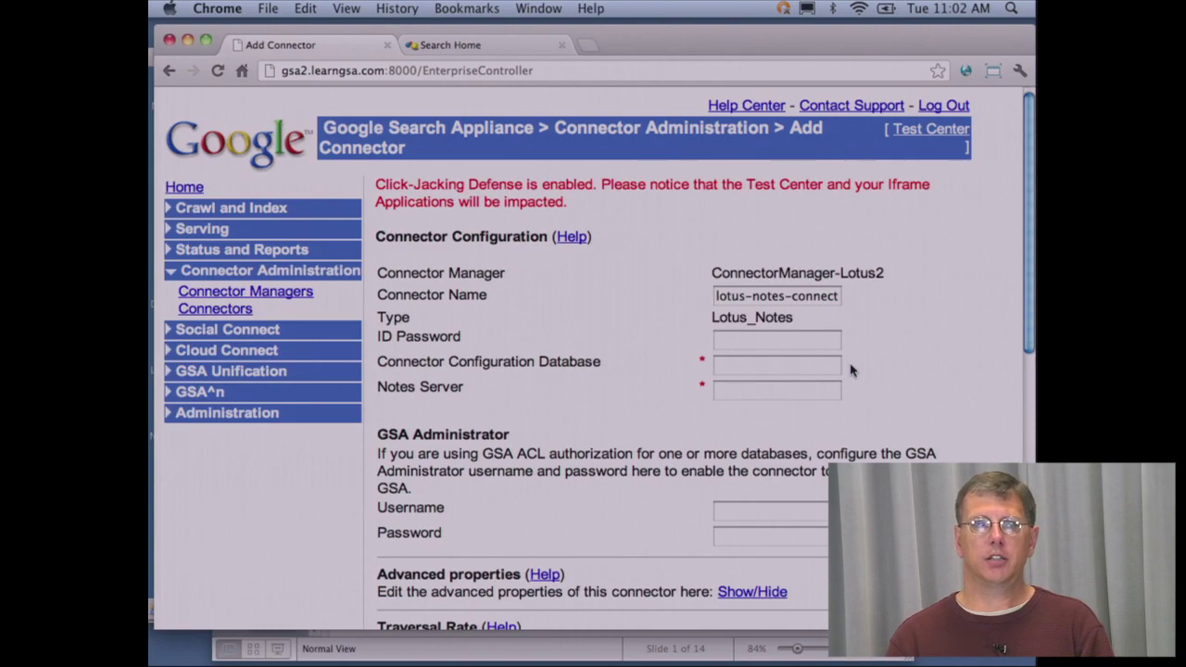
left_click(794, 341)
type("•••••••••")
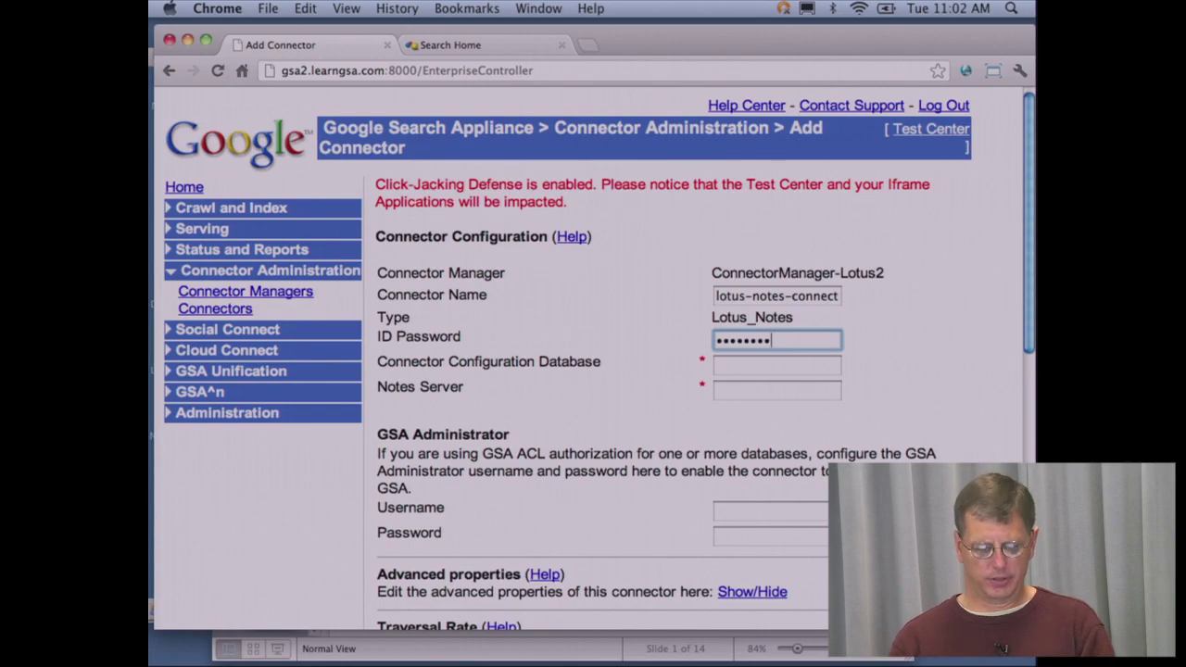
key("F3")
left_click(370, 264)
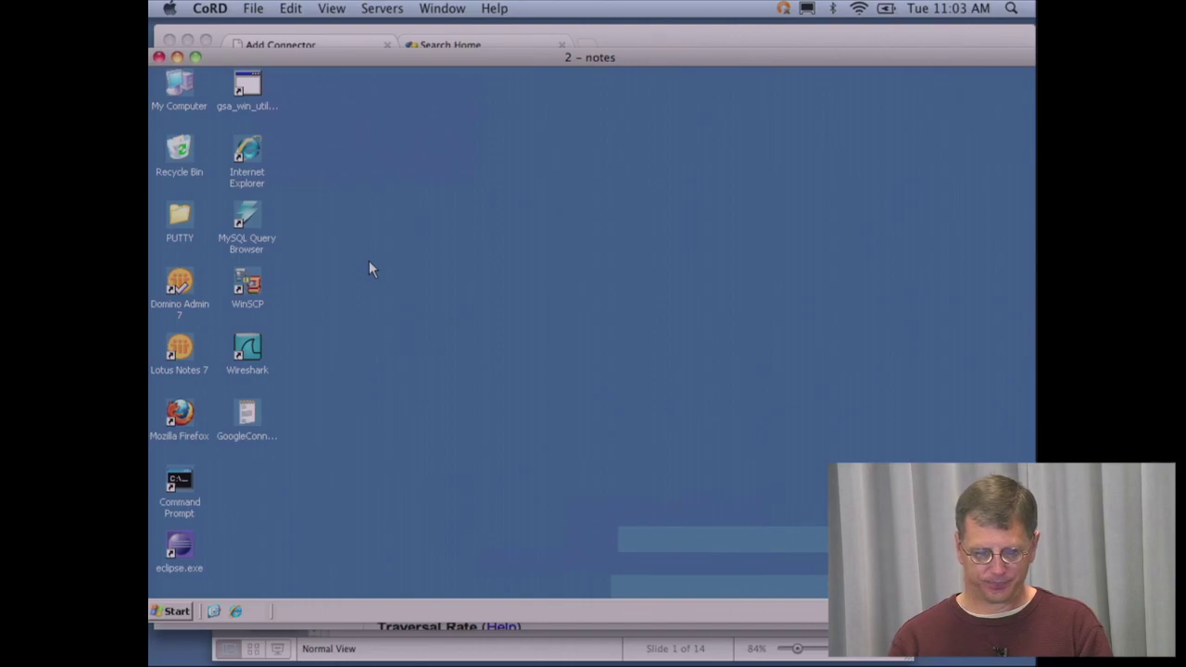
key("F3")
left_click(491, 243)
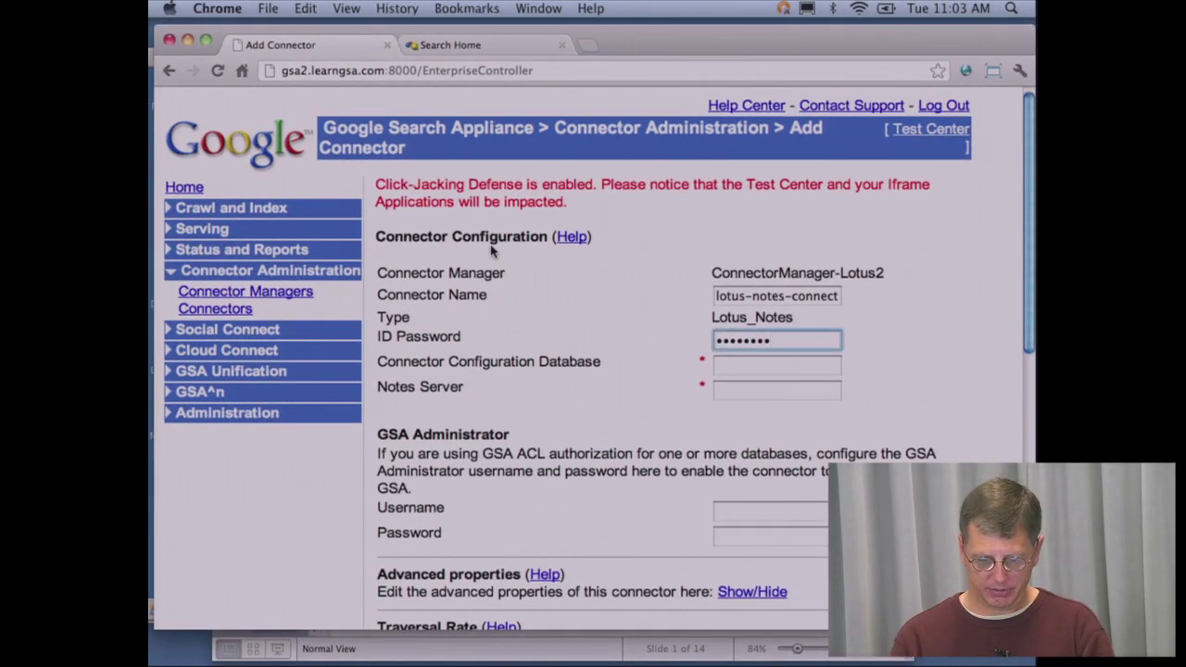
- Fill the database field with Students\Student02\notcon2.nsf, then trim off notcon2.nsf
left_click(746, 371)
type("S")
key("BackSpace")
type("S")
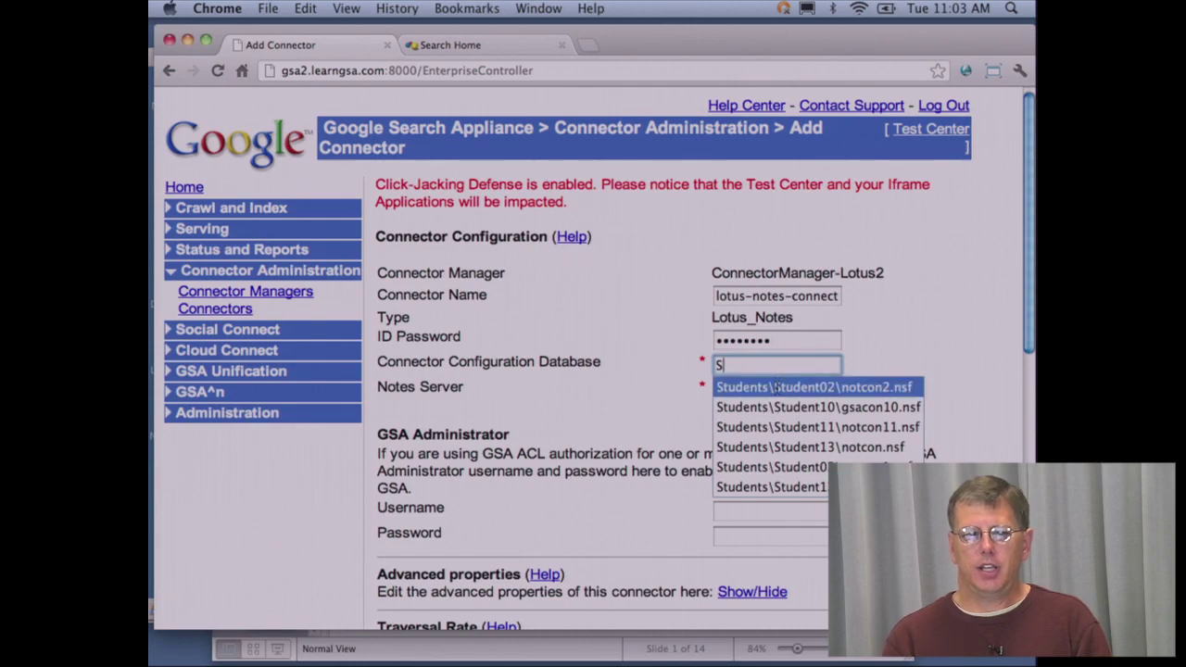
left_click(777, 386)
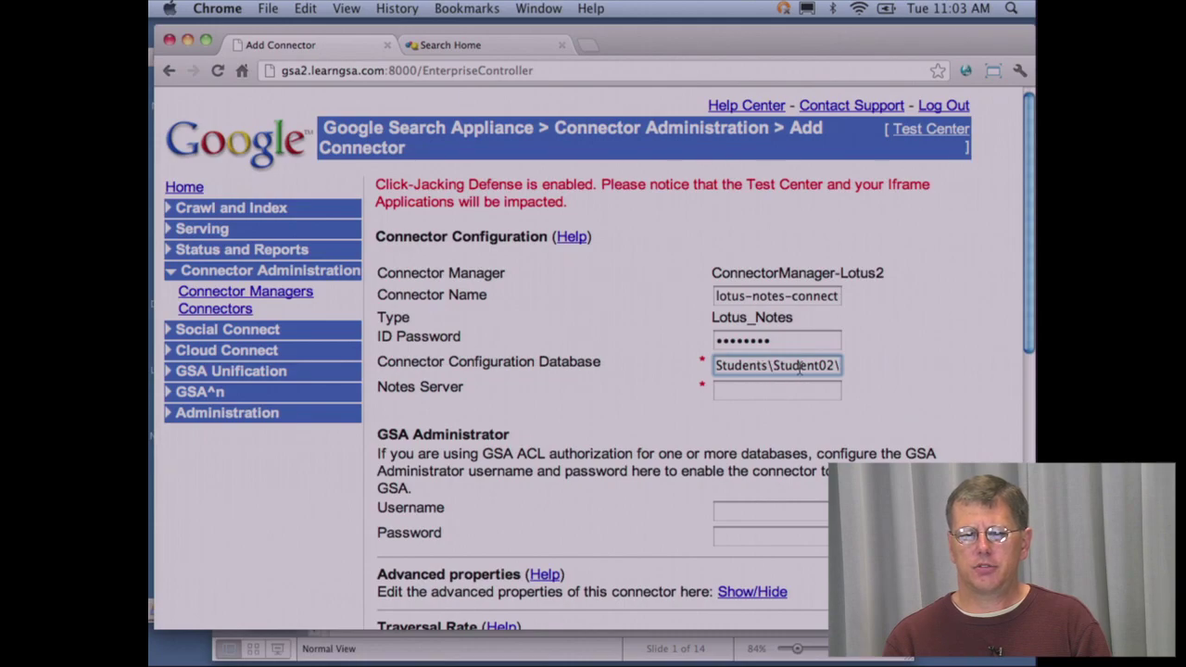
mouse_move(820, 369)
left_mouse_down()
mouse_move(851, 368)
mouse_move(841, 372)
left_mouse_up()
key("BackSpace")
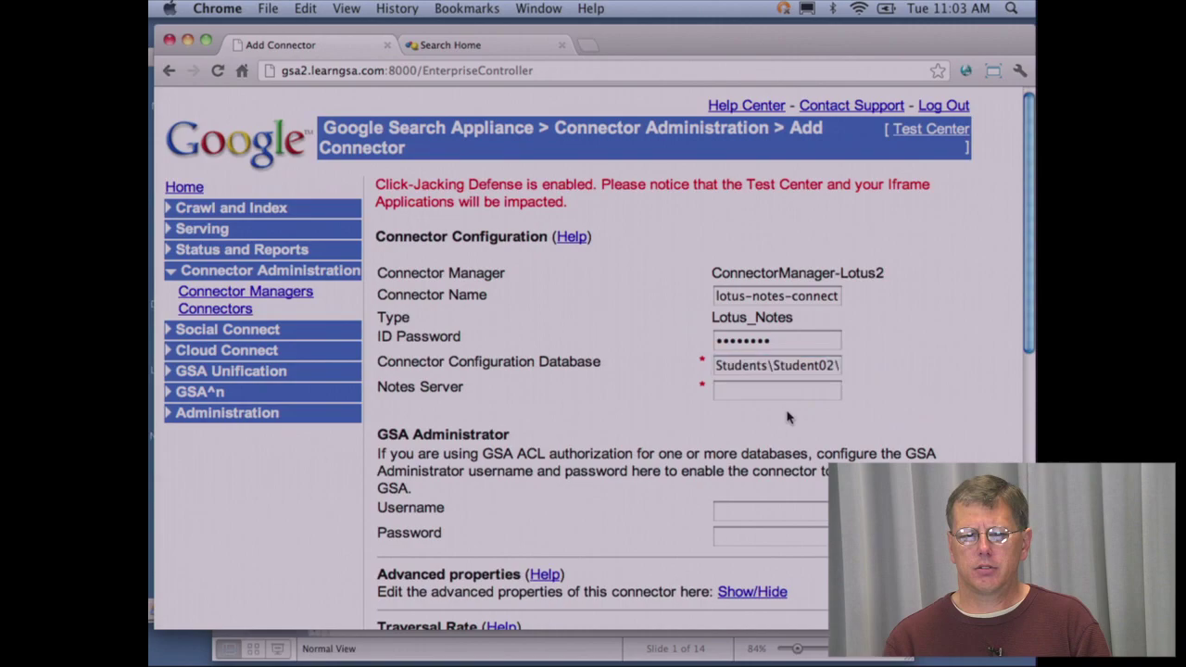
- Set the Notes server field to Mars/GoogleTrg
right_click(781, 390)
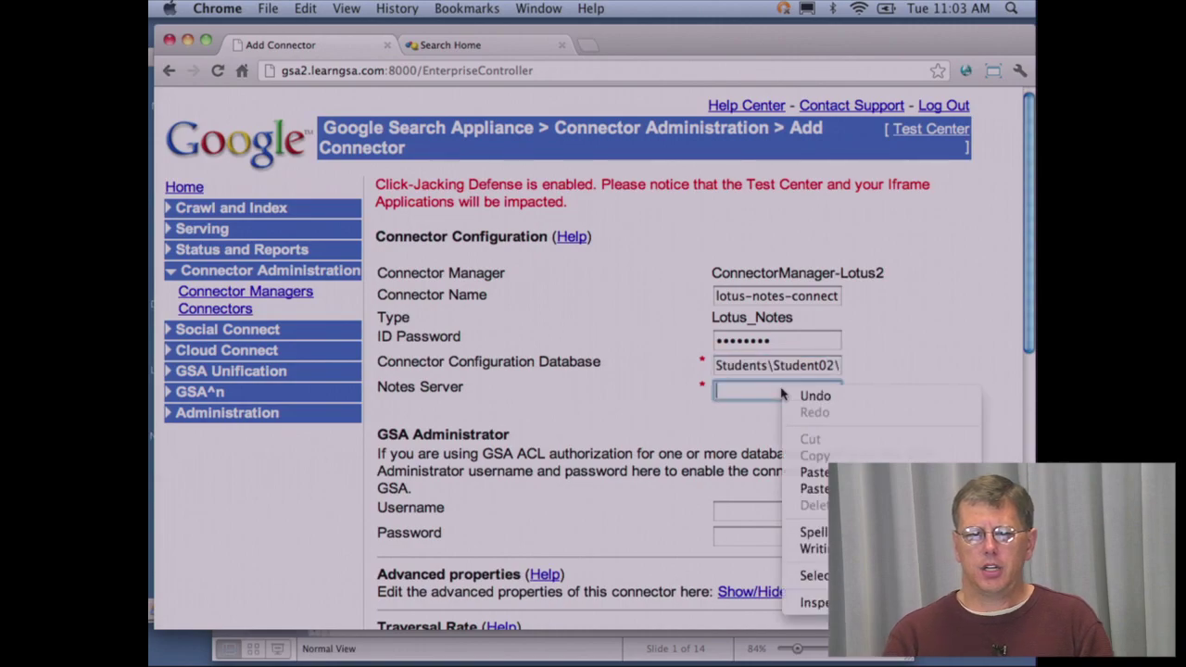
left_click(767, 395)
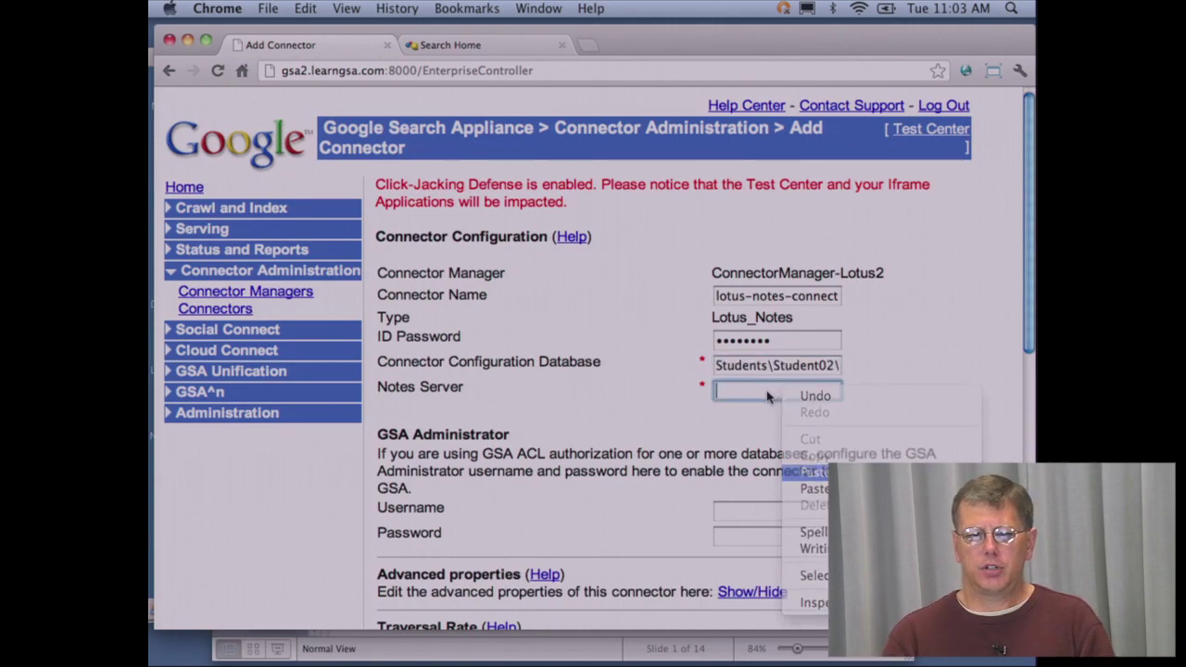
type("M")
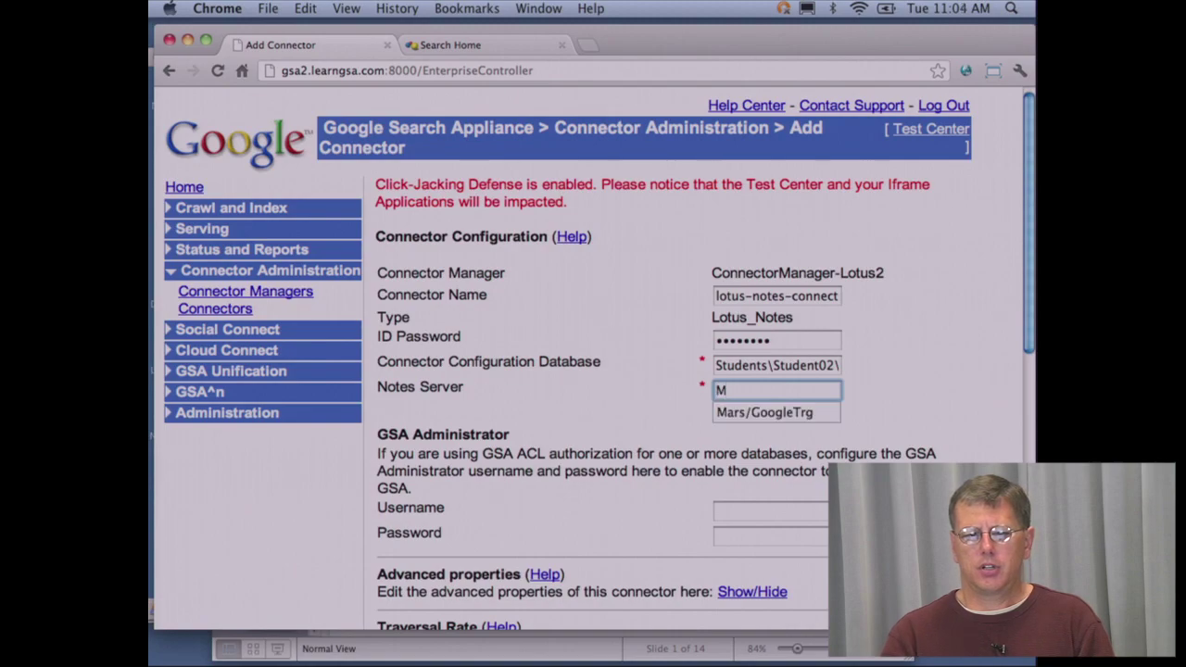
left_click(790, 412)
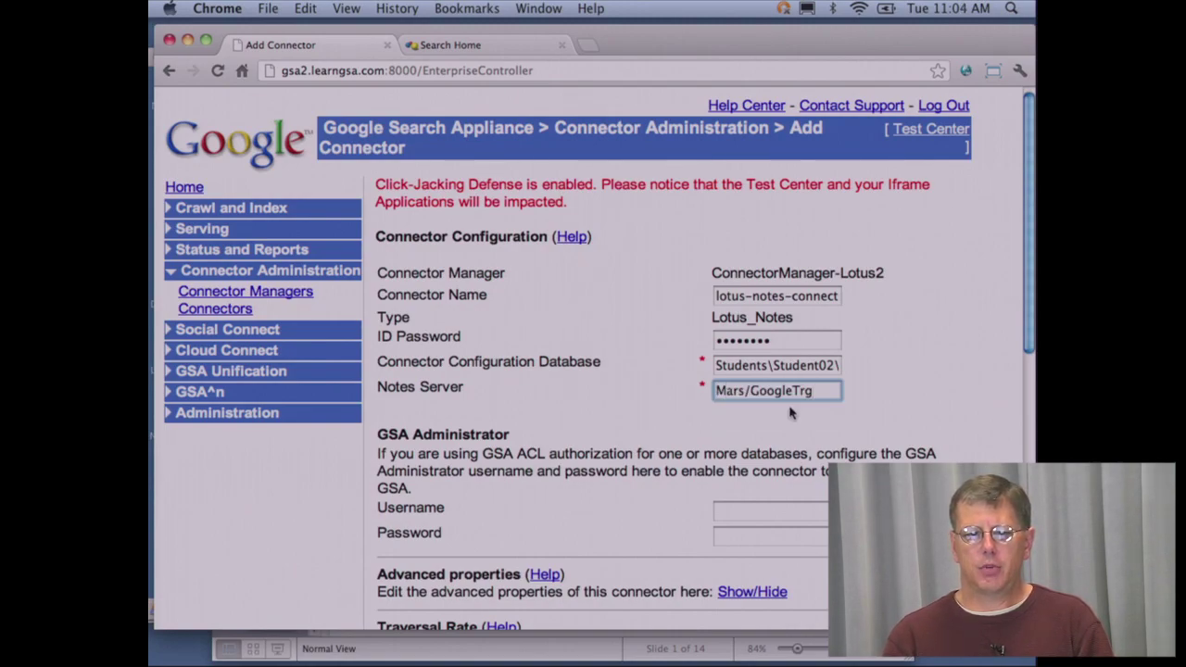
- Enter the GSA administrator username and password, then submit the connector configuration
left_click(768, 512)
type("stud")
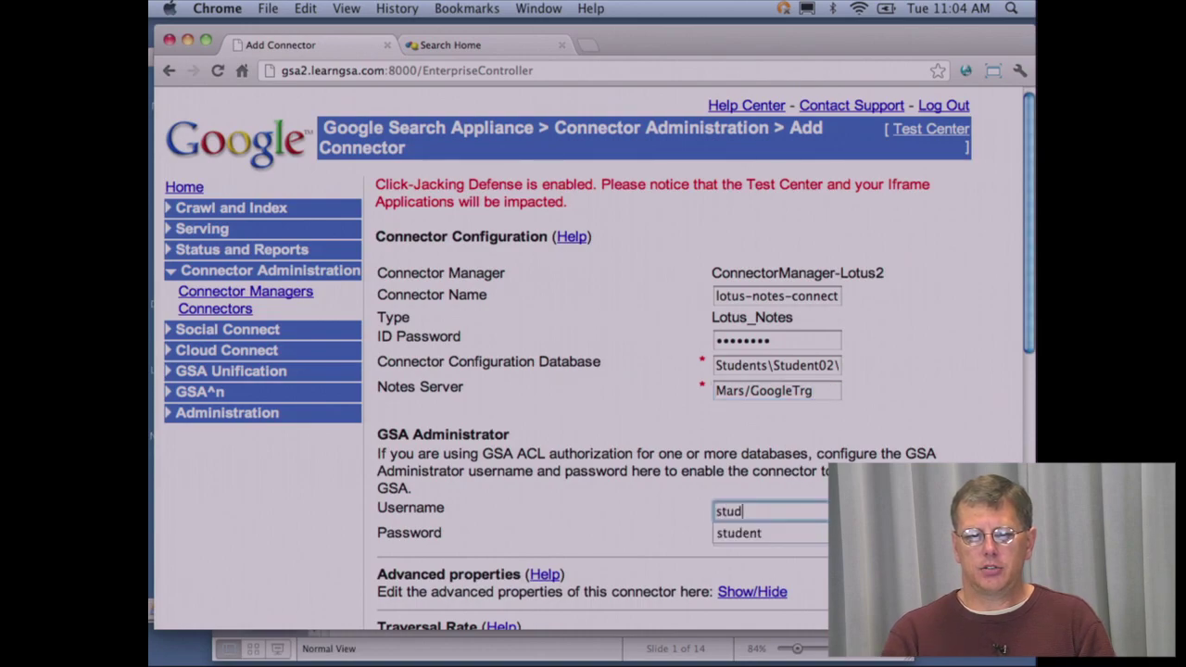
type("ent")
key("Tab")
type("student01")
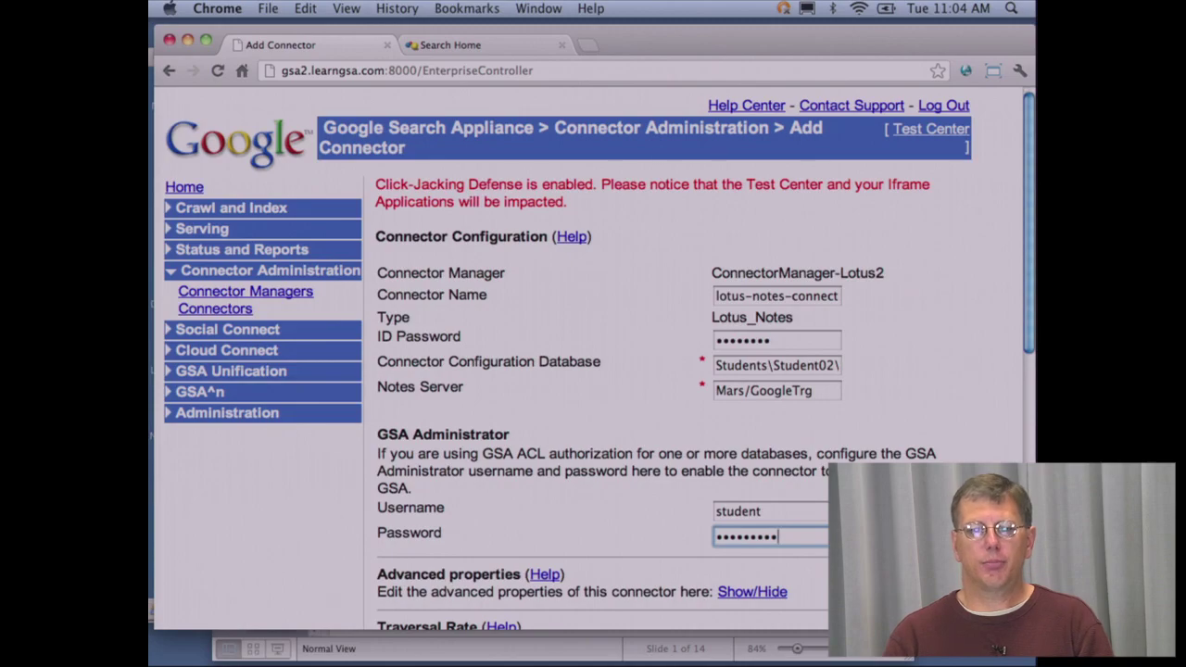
scroll(768, 520, "down", 10)
key("Return")
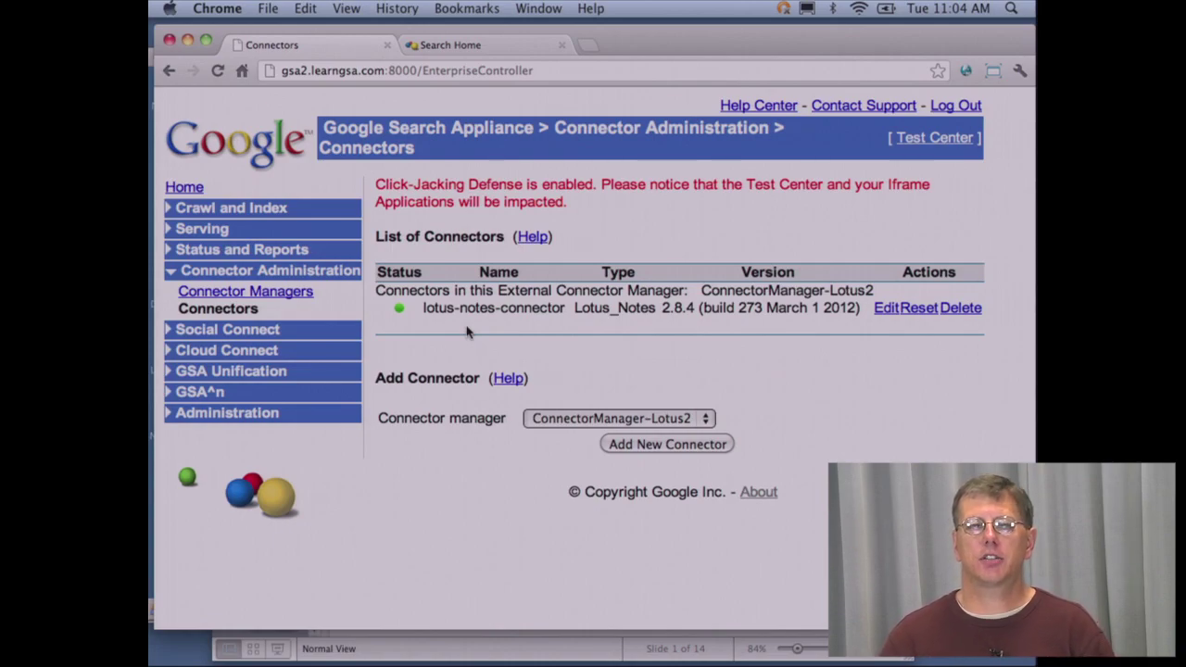
- Open Crawl and Index > Feeds and review Current Feeds: 3 today, 1724594 bytes
left_click(227, 206)
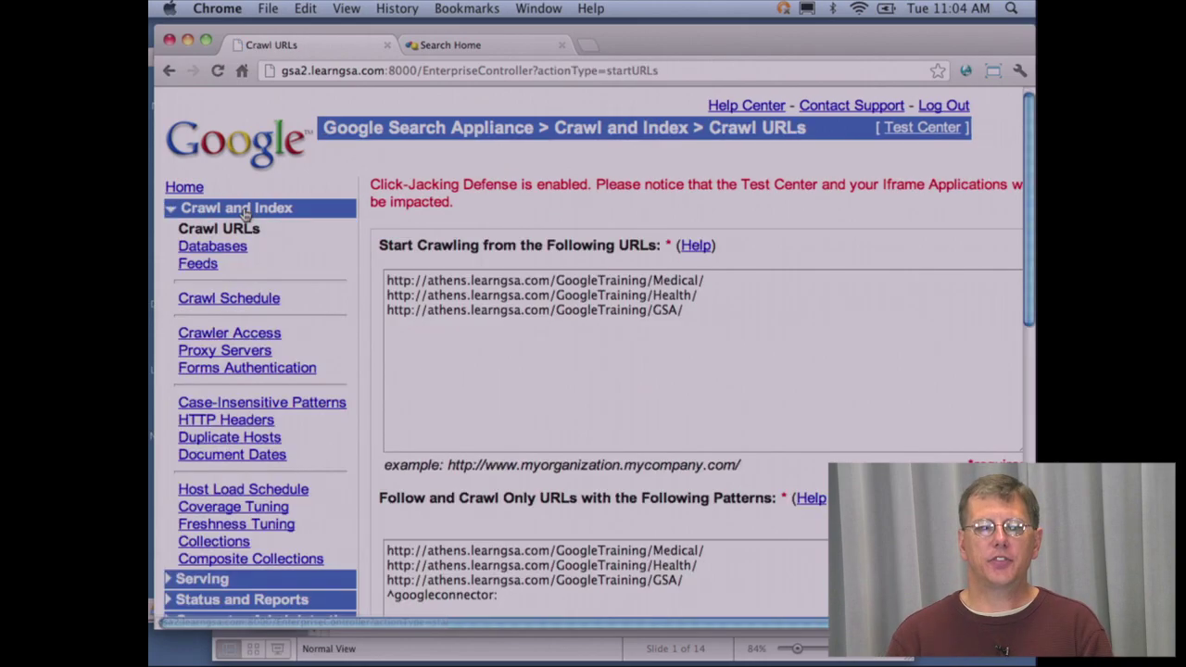
left_click(211, 266)
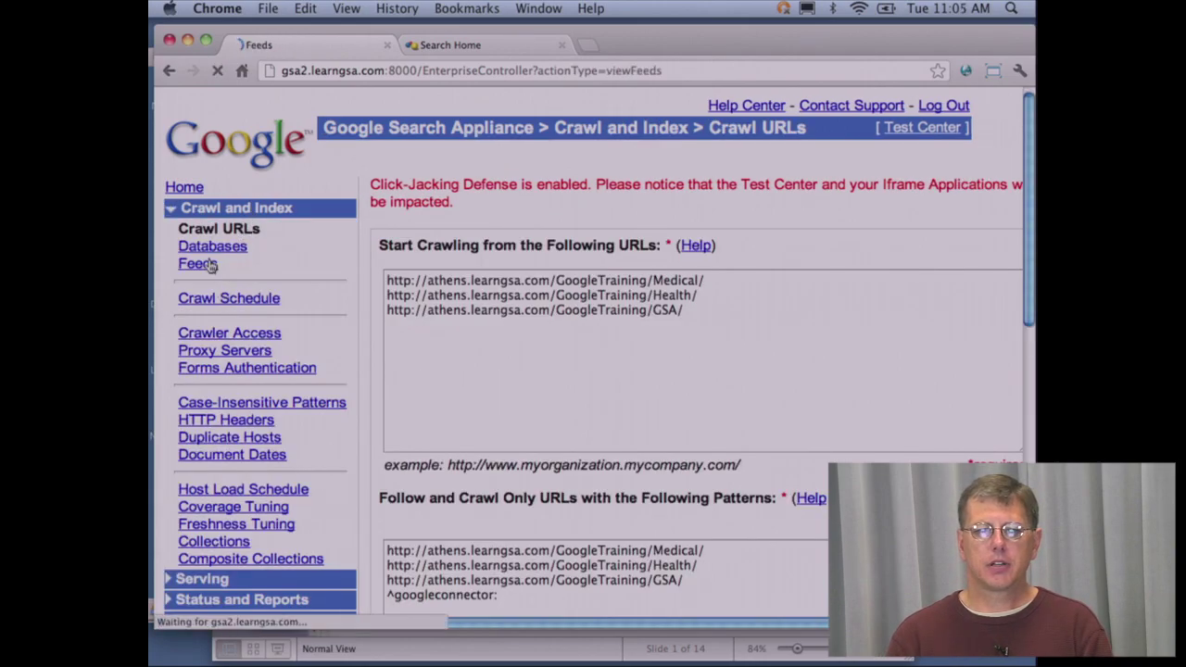
scroll(420, 292, "down", 5)
scroll(419, 292, "down", 10)
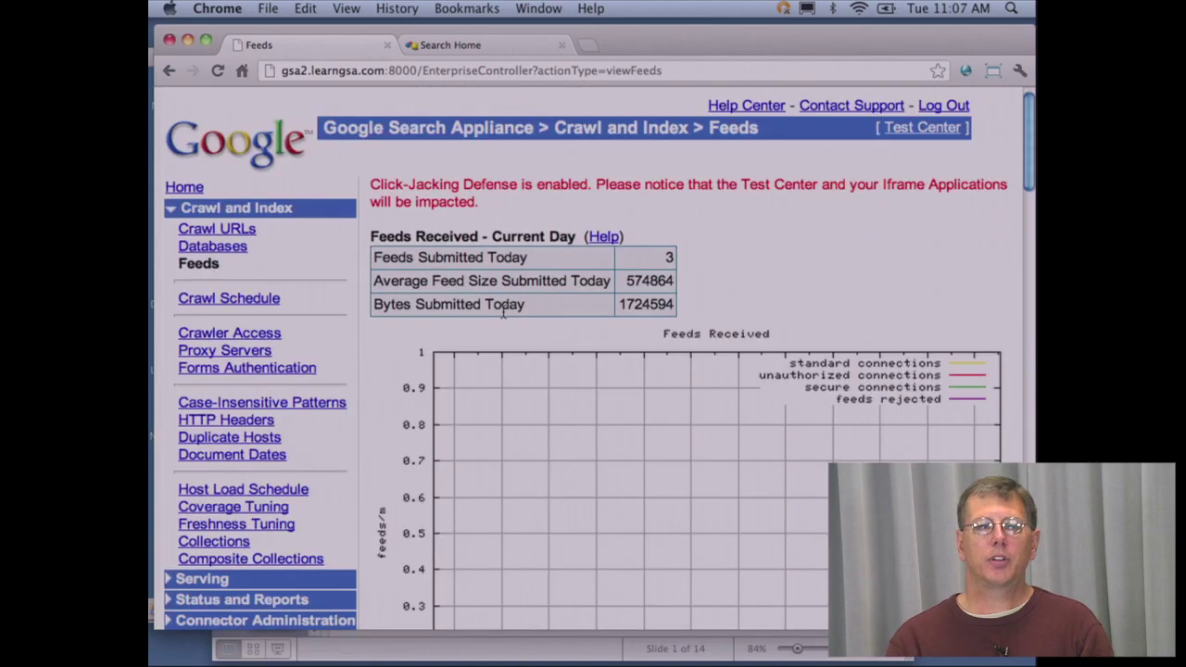
scroll(503, 315, "down", 15)
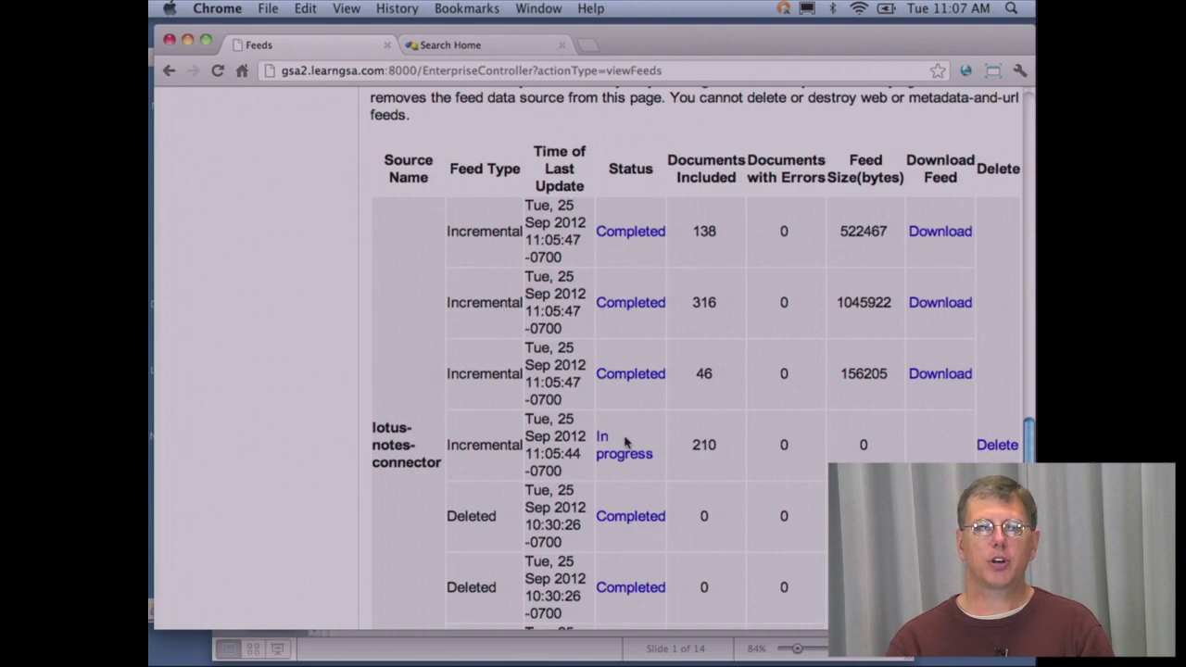
scroll(625, 443, "up", 15)
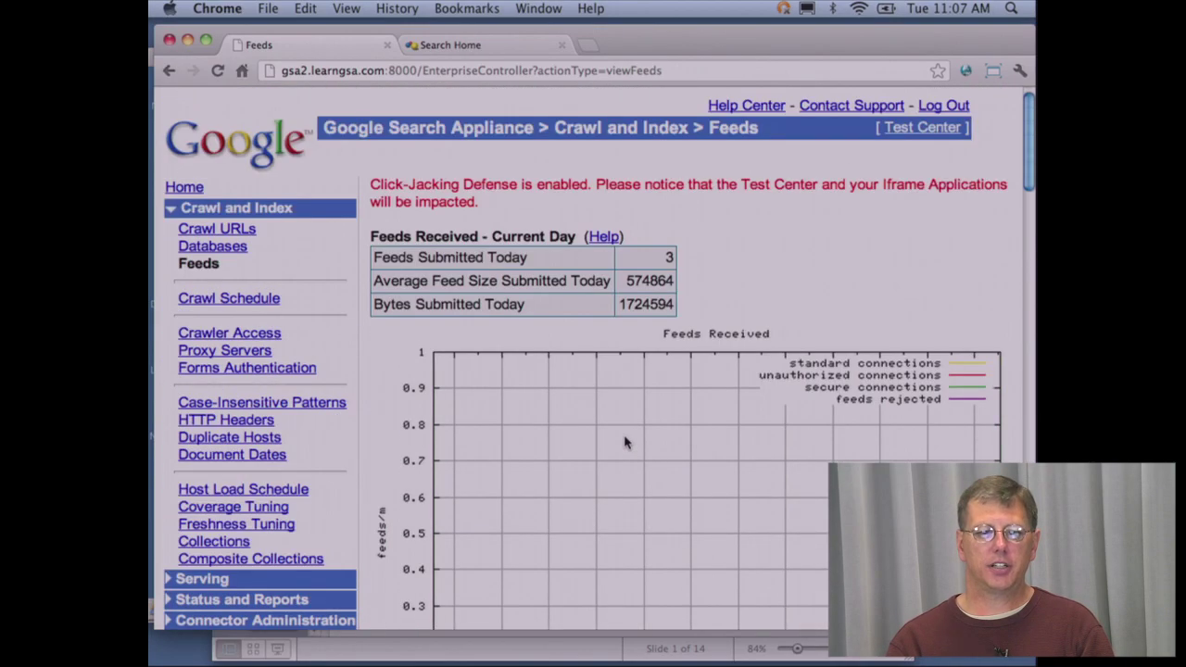
mouse_move(263, 660)
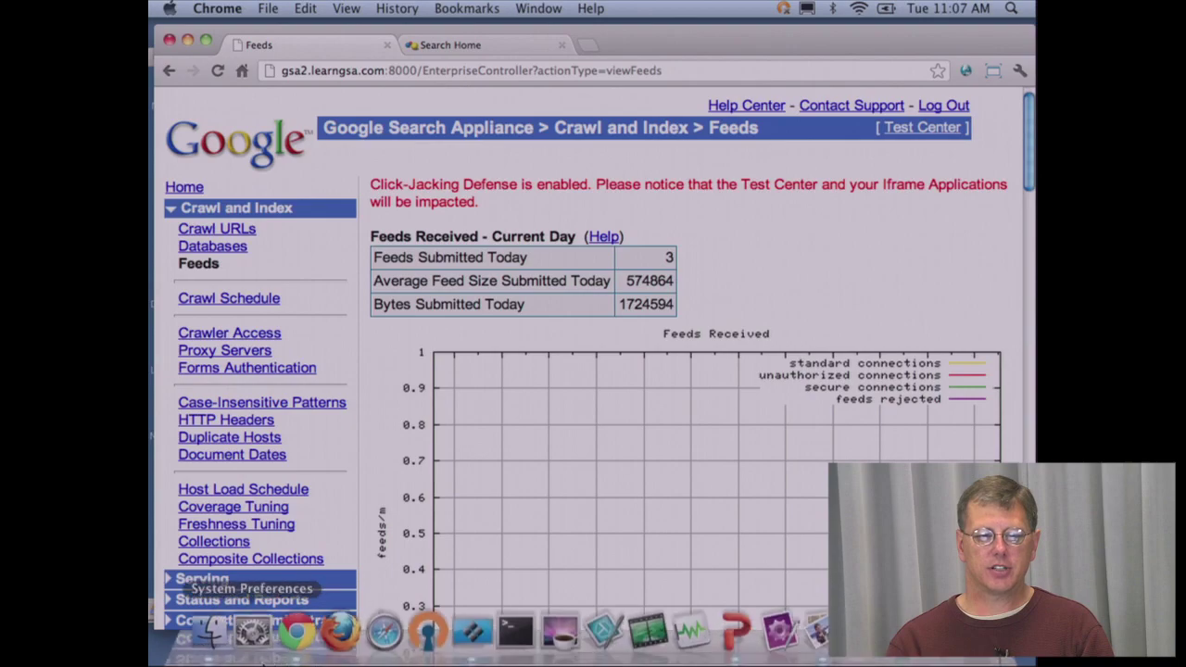
- Open Crawl Diagnostics and list the 714 crawled URLs for lotus-notes-connector.localhost
left_click(262, 602)
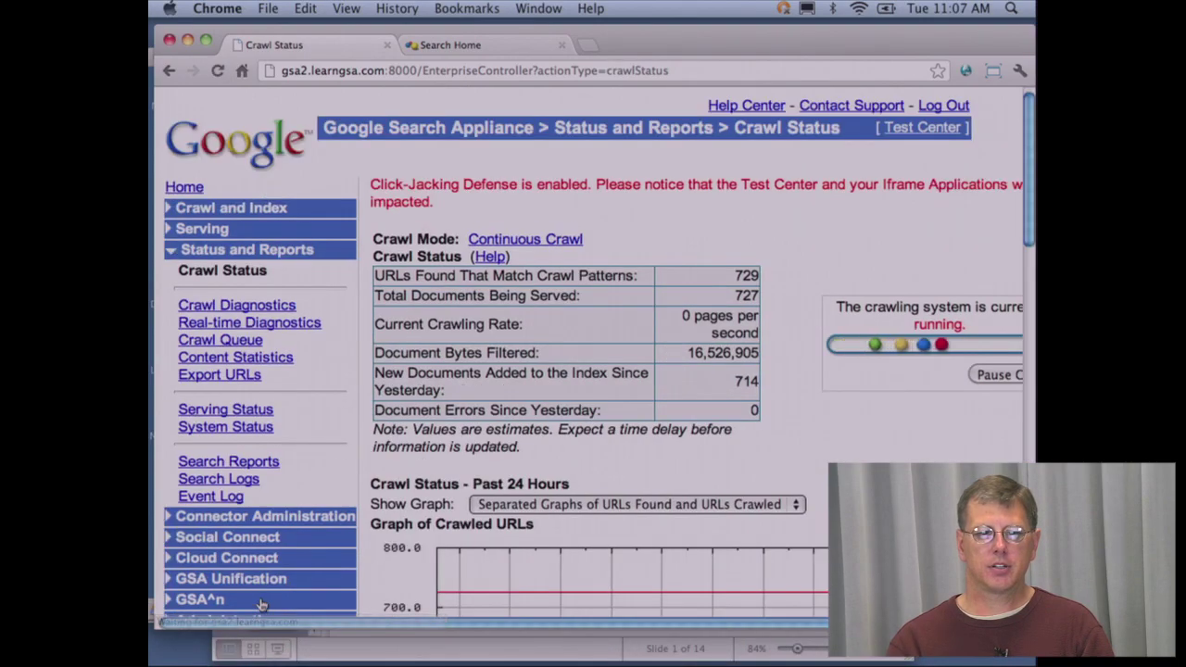
left_click(258, 304)
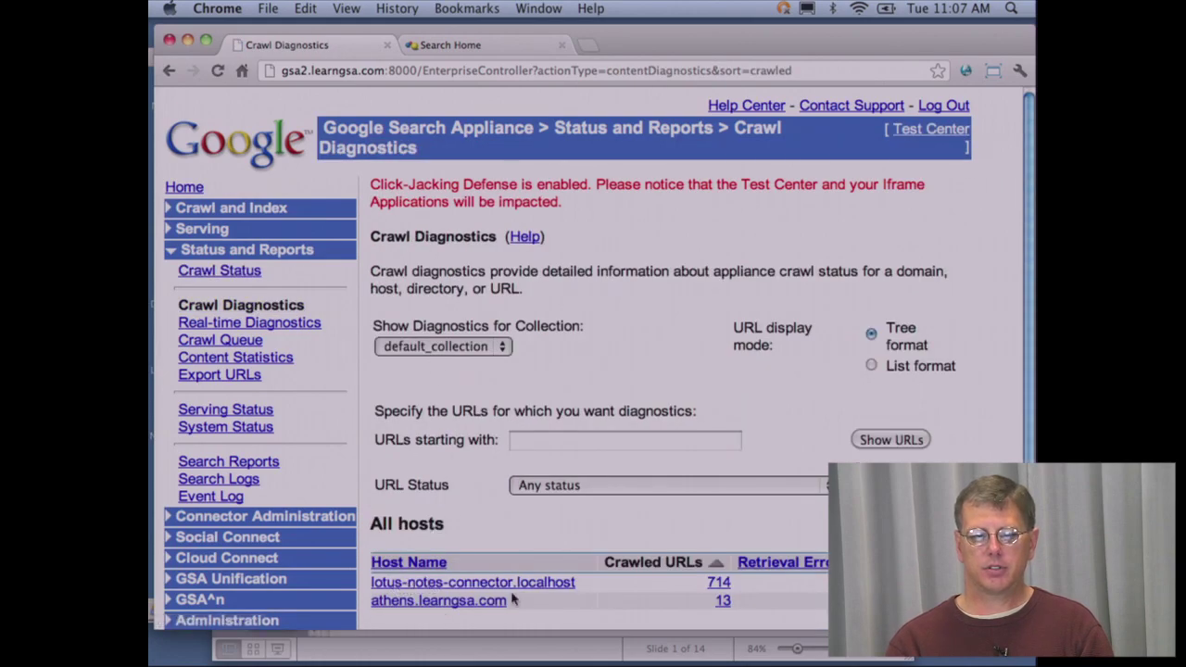
left_click(477, 582)
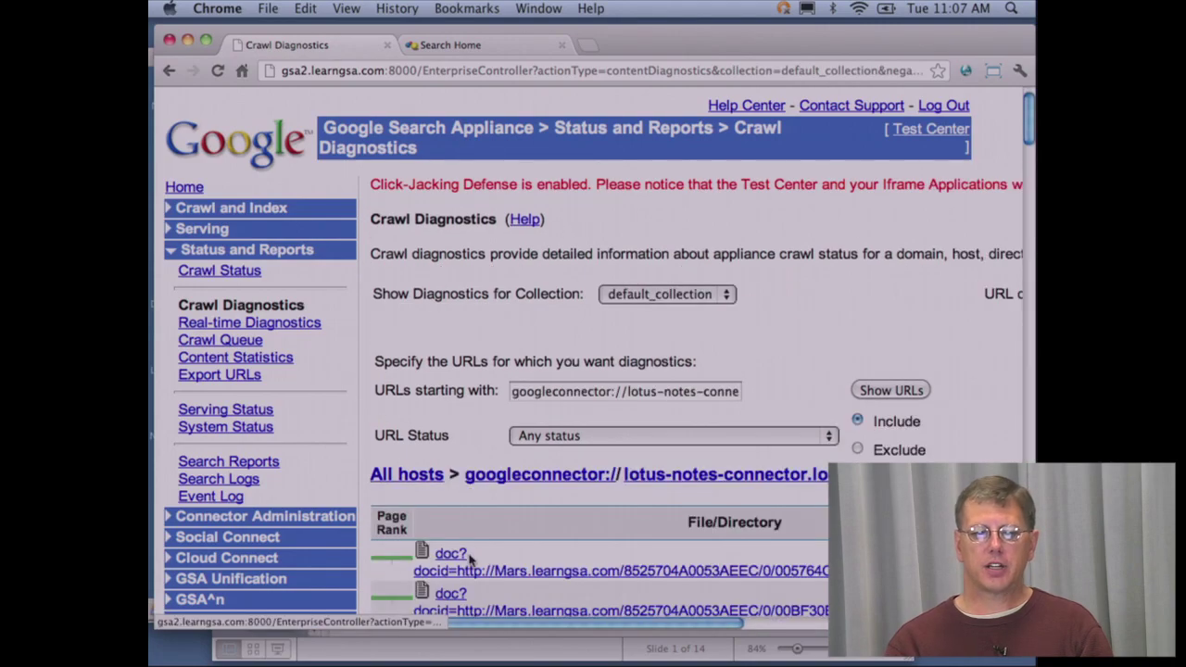
scroll(471, 561, "down", 4)
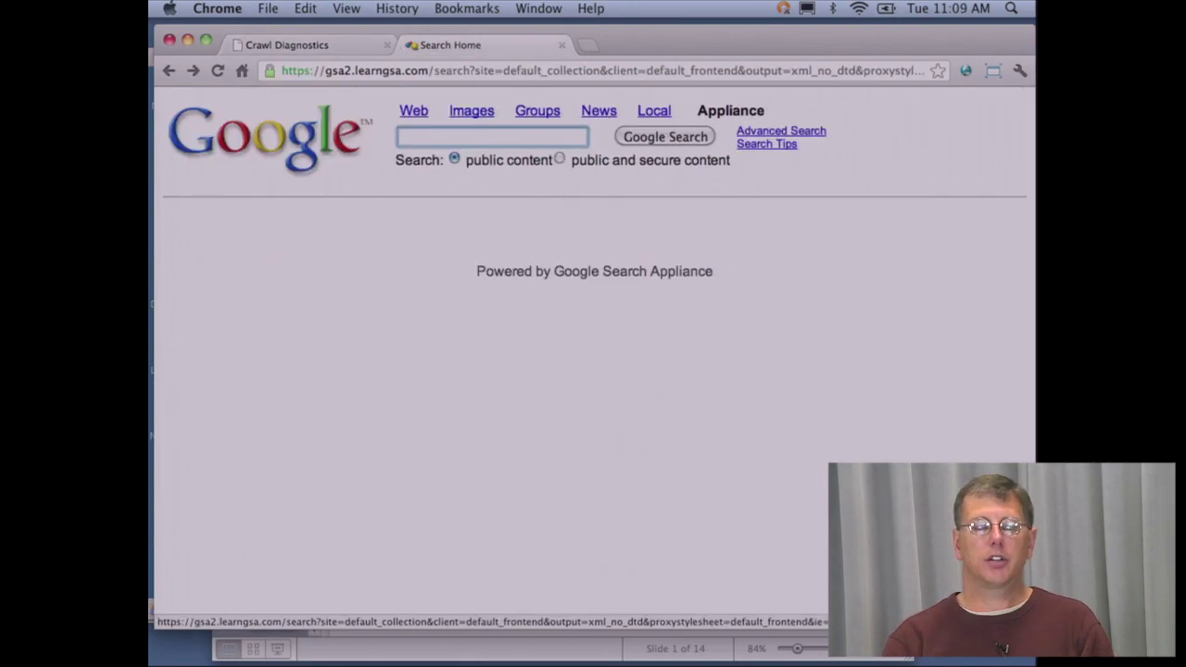
- Search for inurl:mars and copy the first result's link address
type("in")
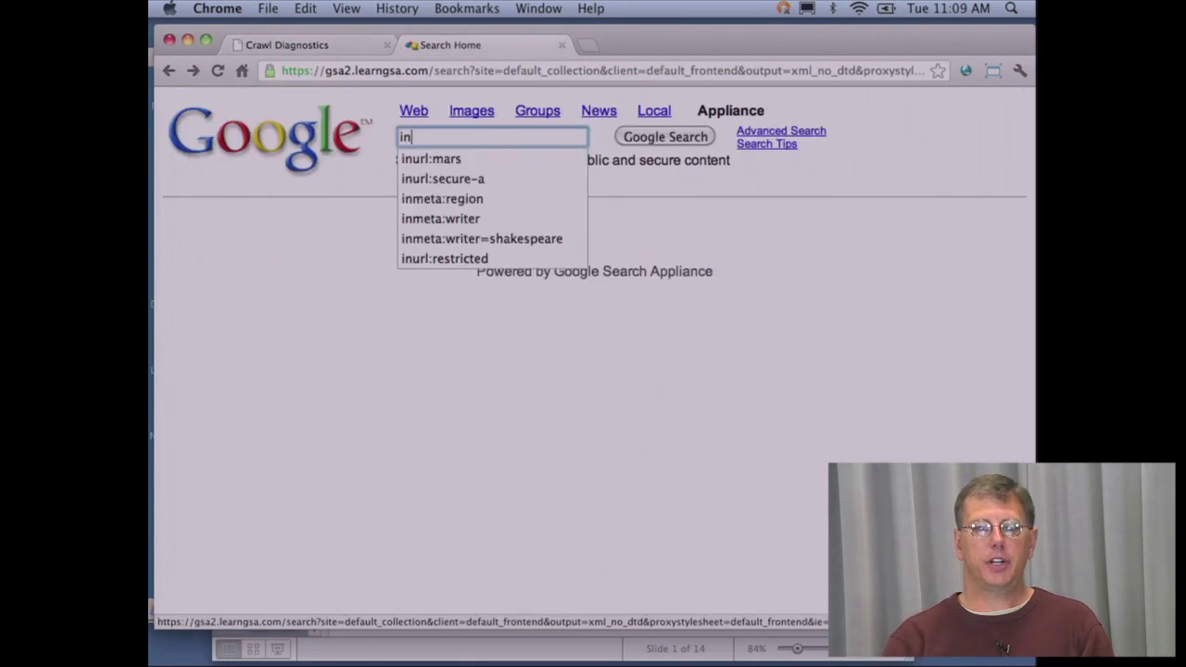
type("url:")
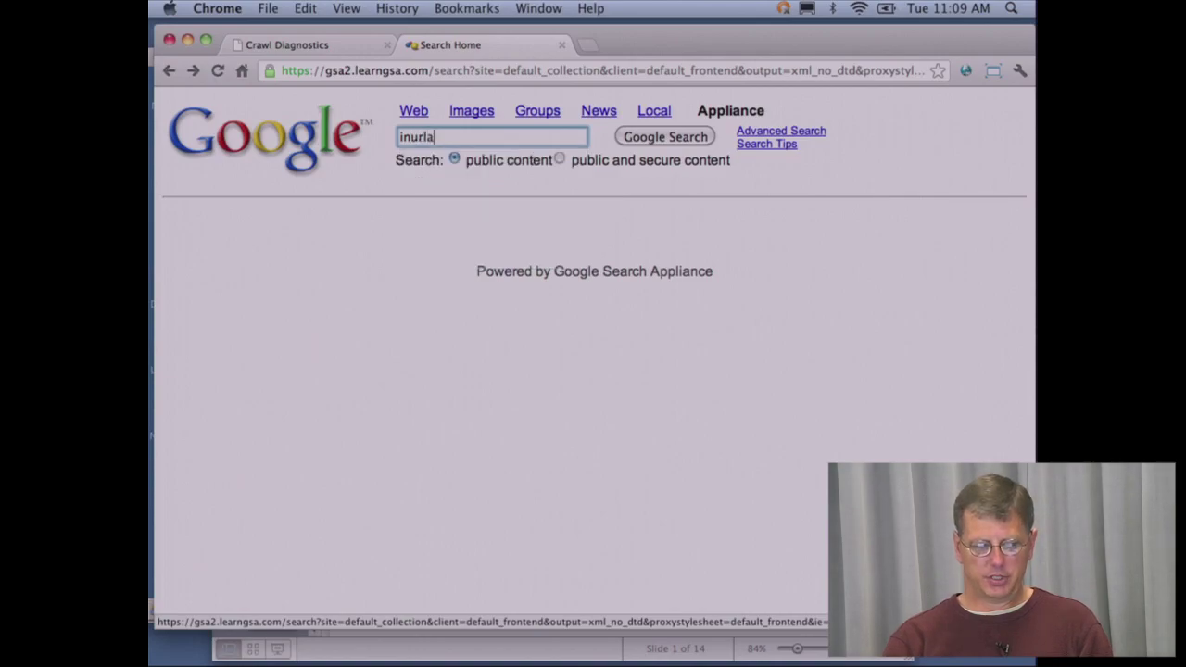
type("mars")
key("Return")
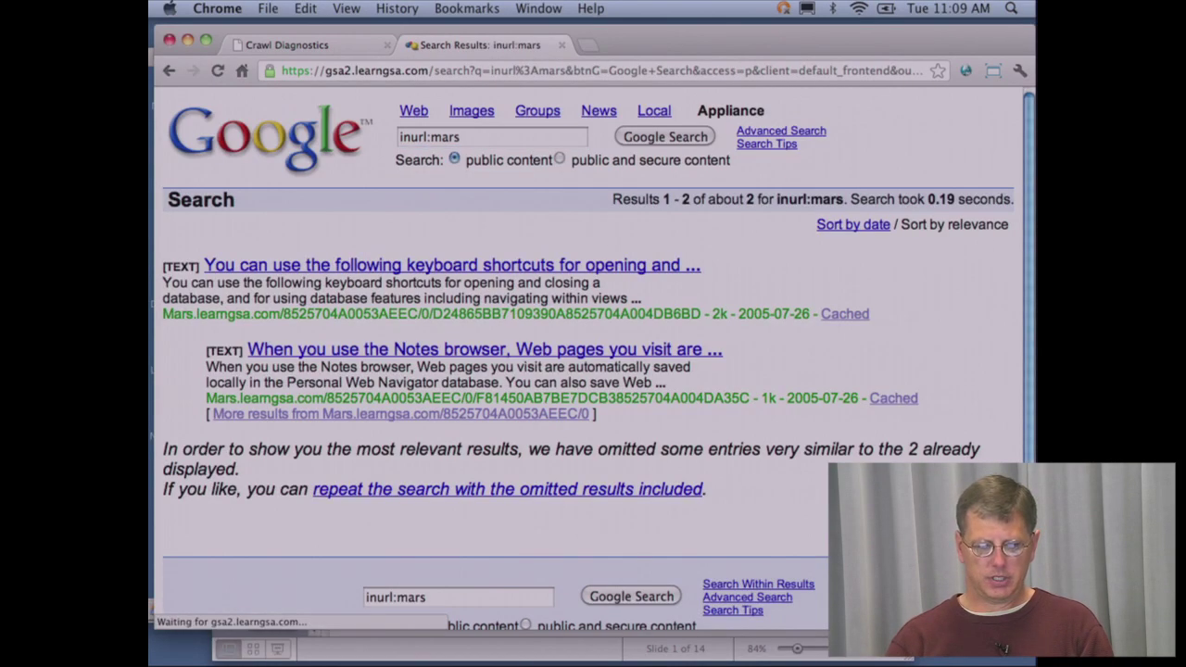
right_click(344, 266)
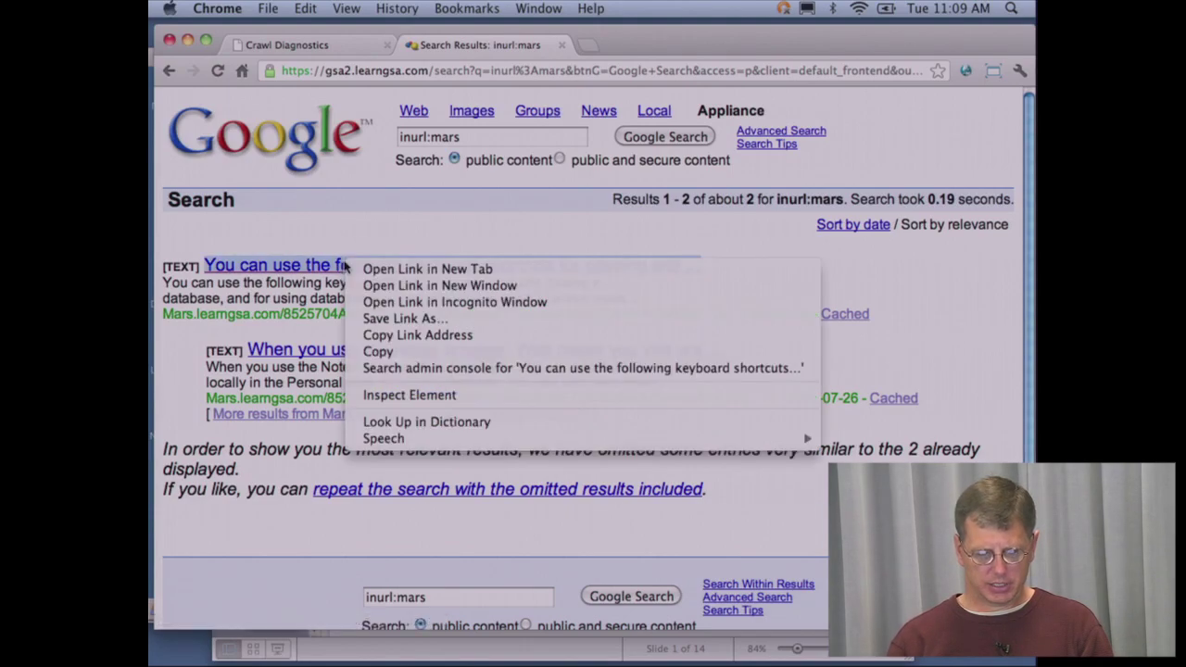
left_click(399, 334)
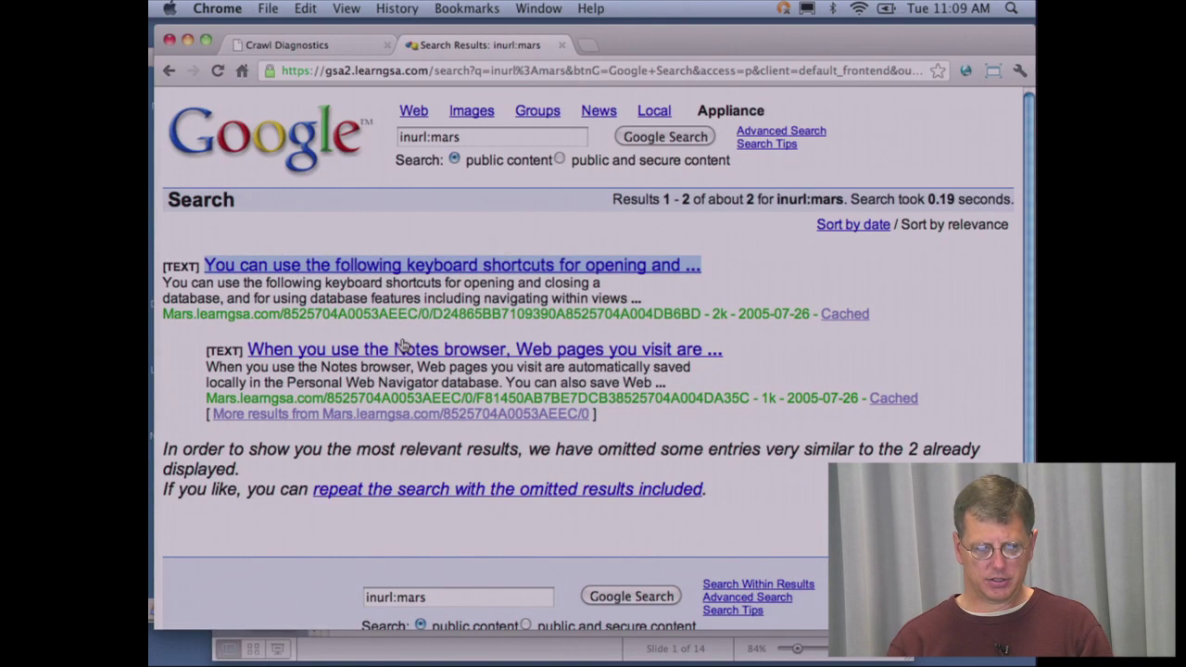
- Open the copied link with host mars replaced by domino1
left_click(458, 75)
key("super+v")
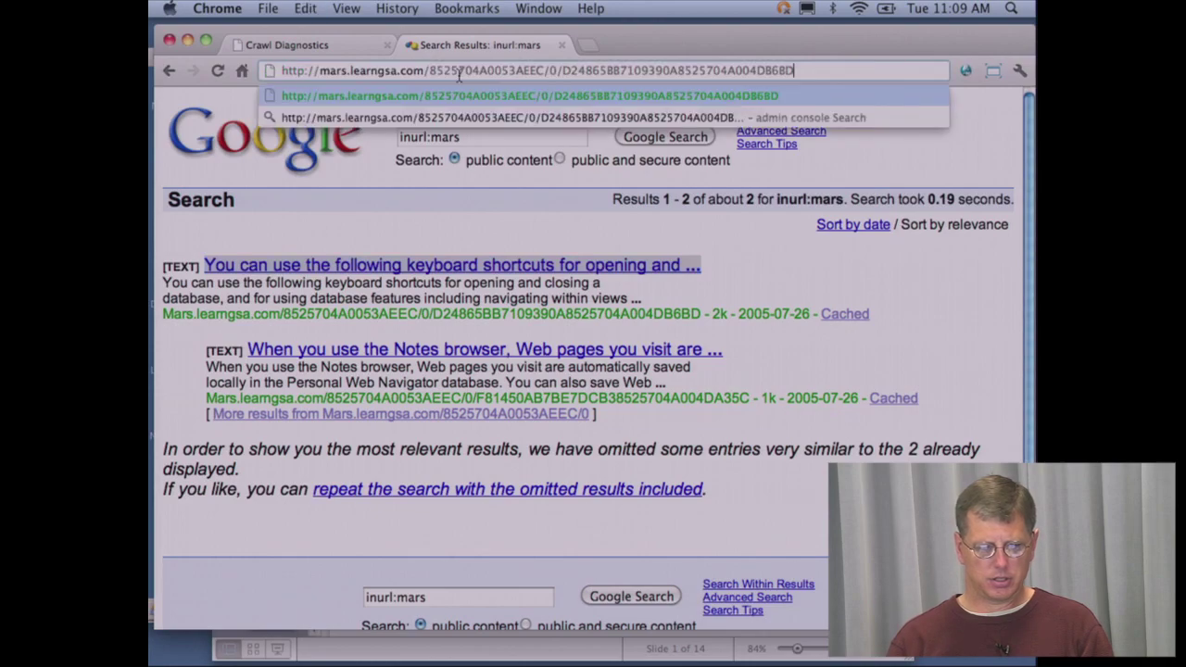
double_click(333, 70)
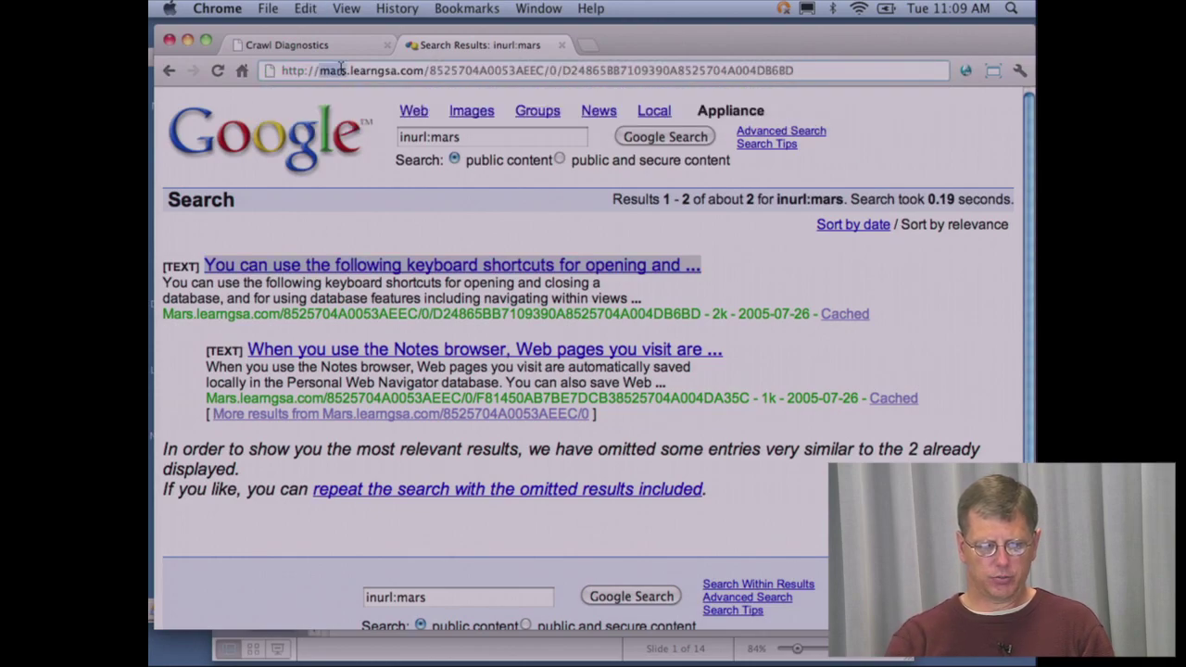
type("domino")
type("1")
key("Return")
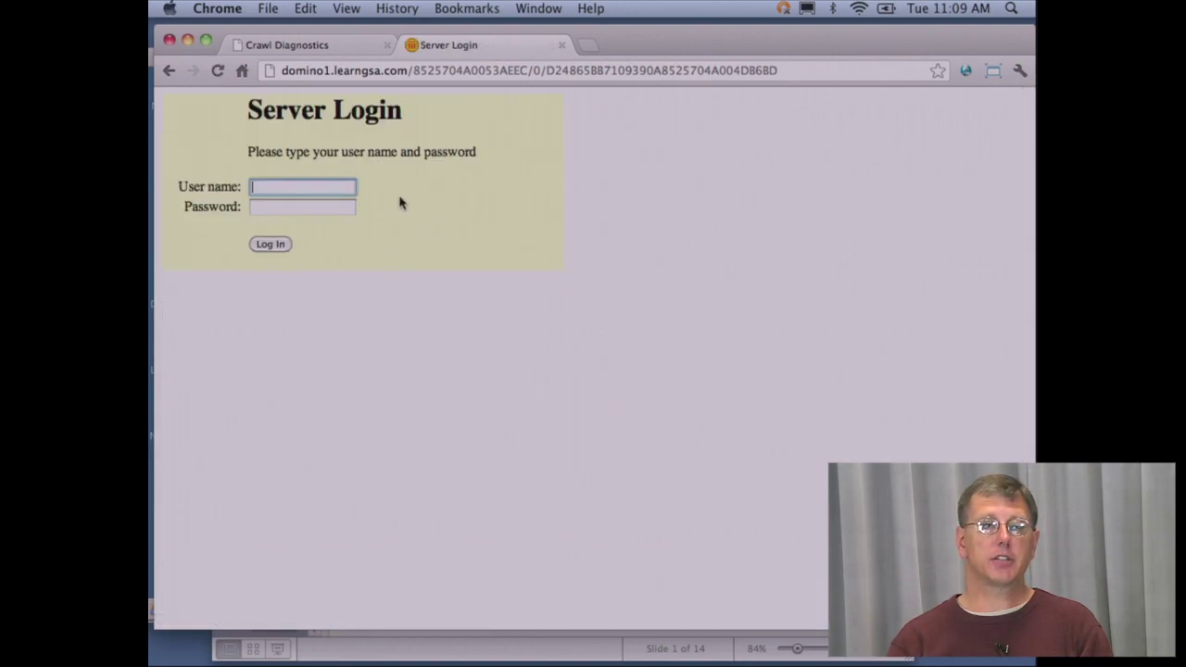
- Log in on domino1's Server Login to view the help document, then return to PowerPoint
left_click(311, 188)
type("Student")
key("Down")
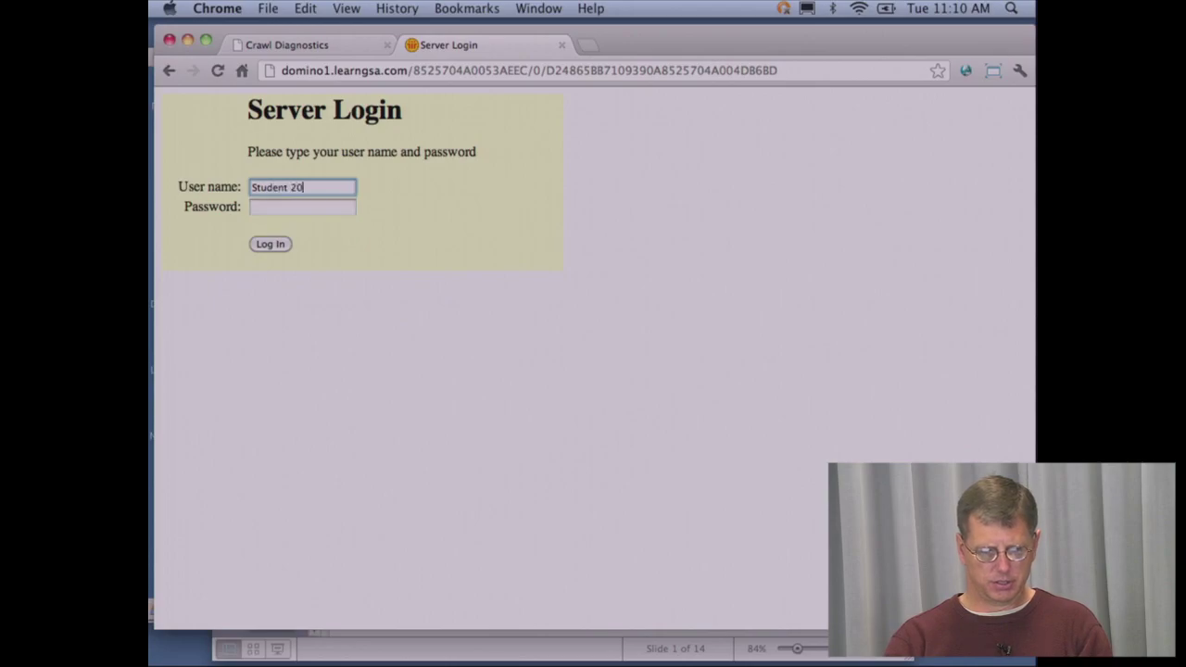
key("Up")
type("02")
key("Tab")
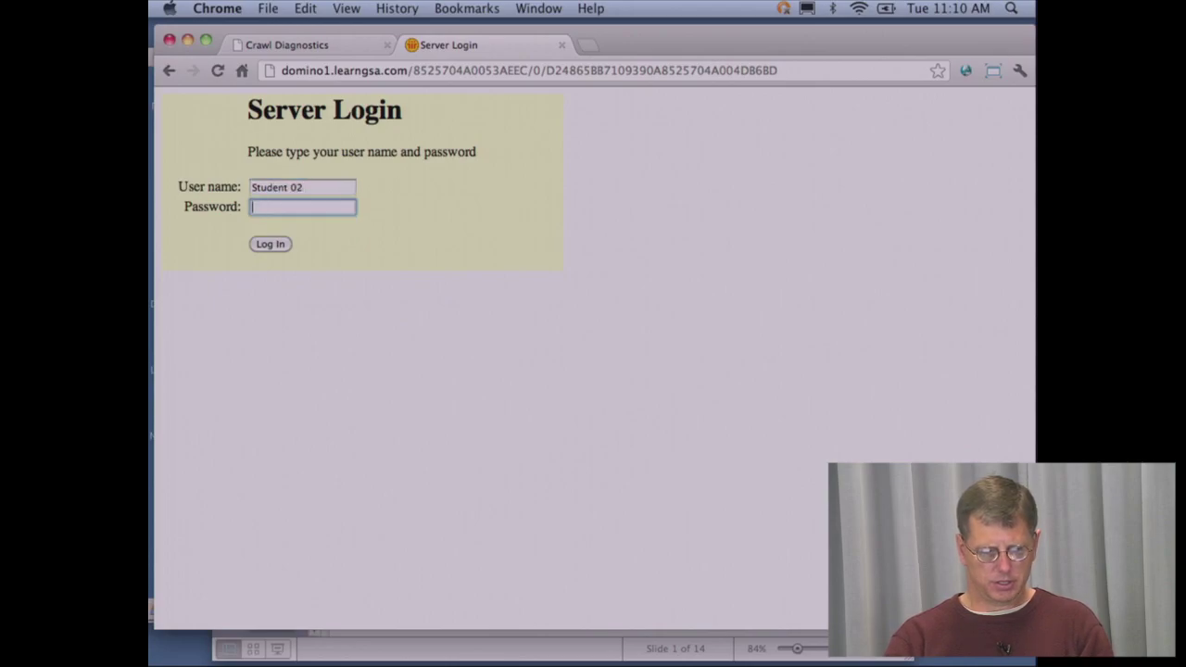
type("••••••••")
key("Return")
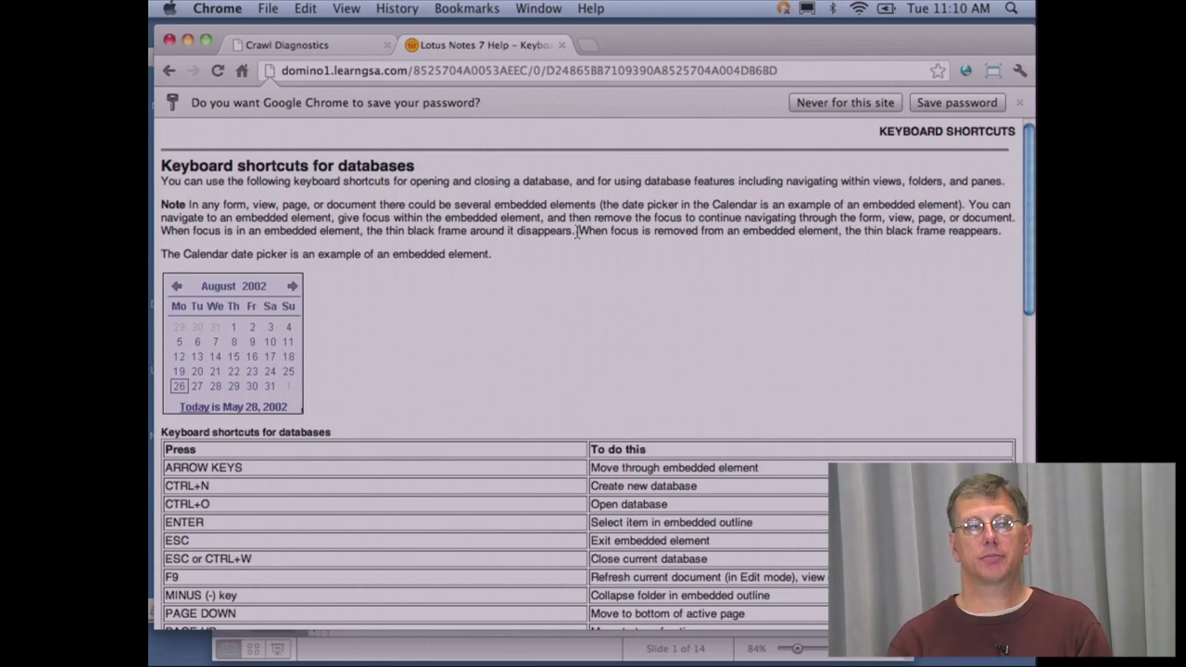
key("F9")
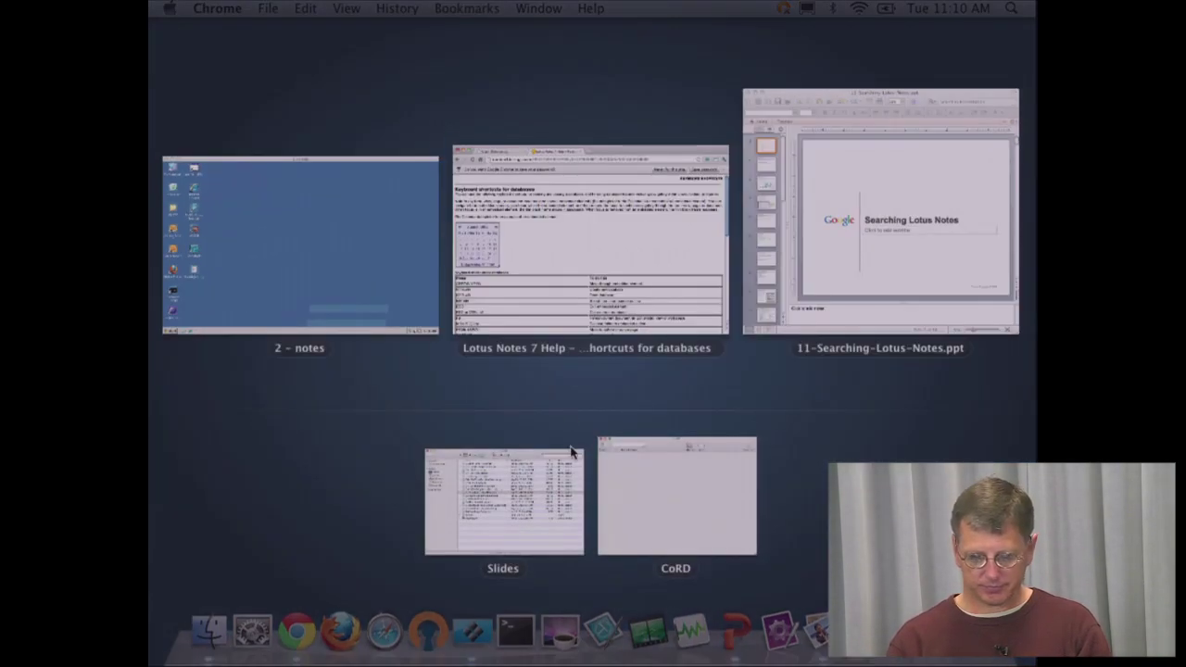
left_click(808, 291)
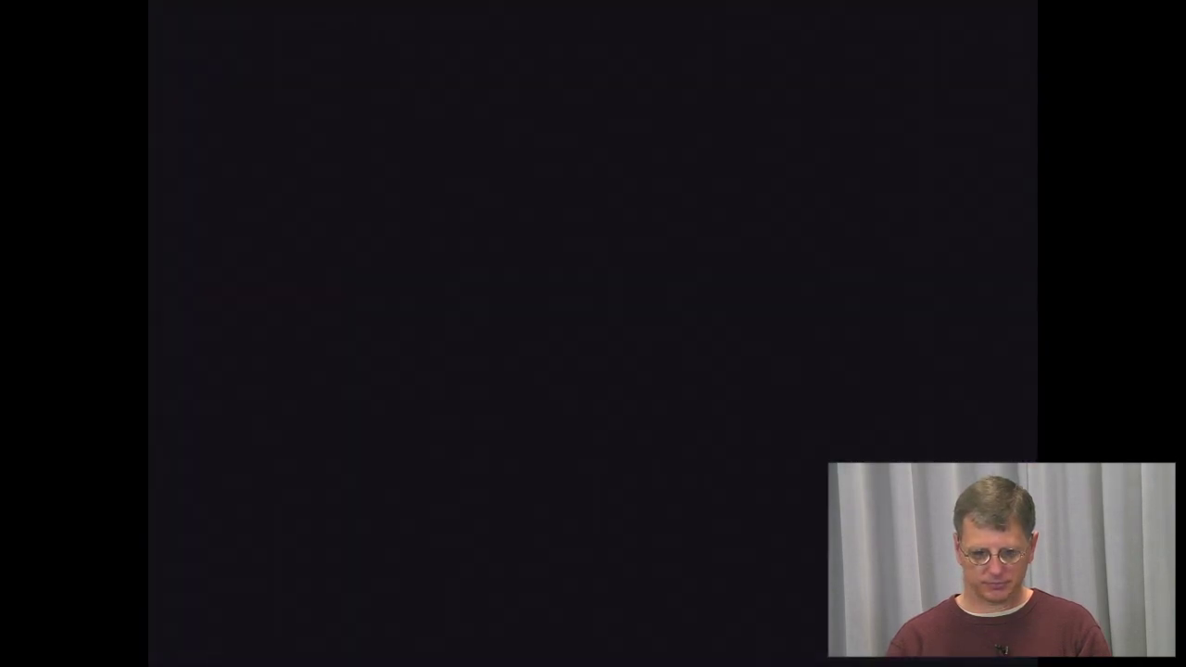